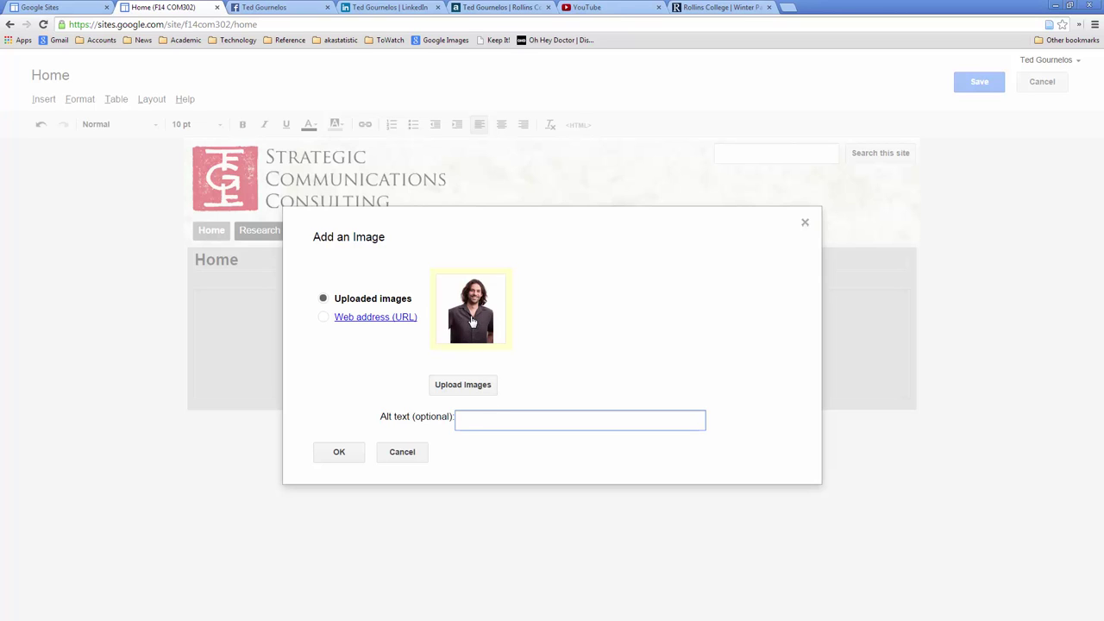
- Insert the uploaded portrait with the alt text "Rollins College Official Profile Pic", sized small with text wrap on
type("Rollins College Official Profile Pic")
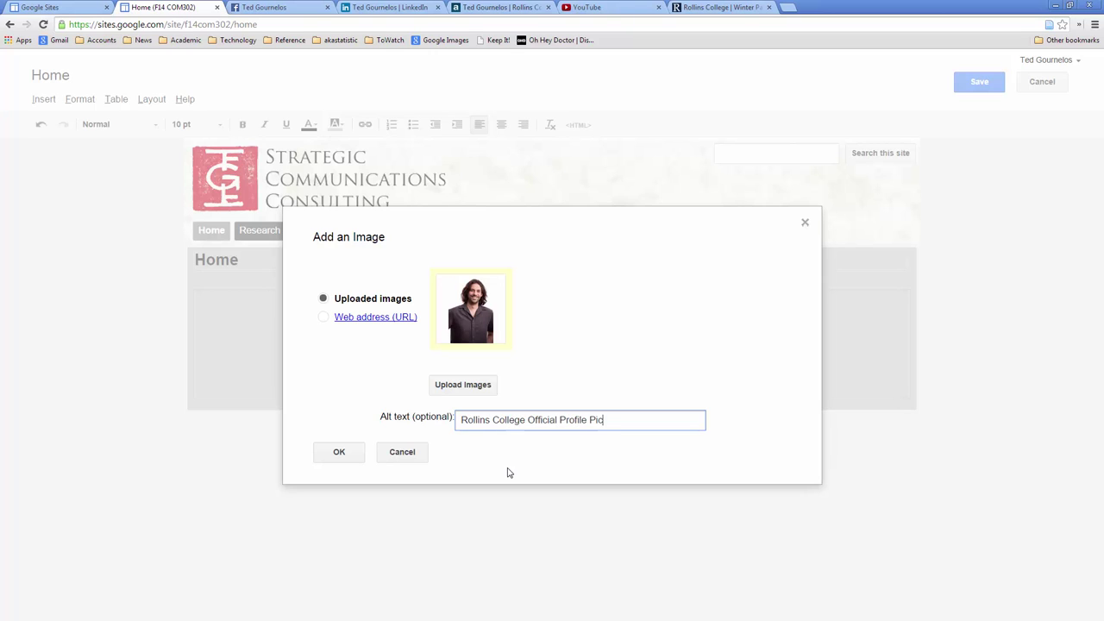
left_click(355, 455)
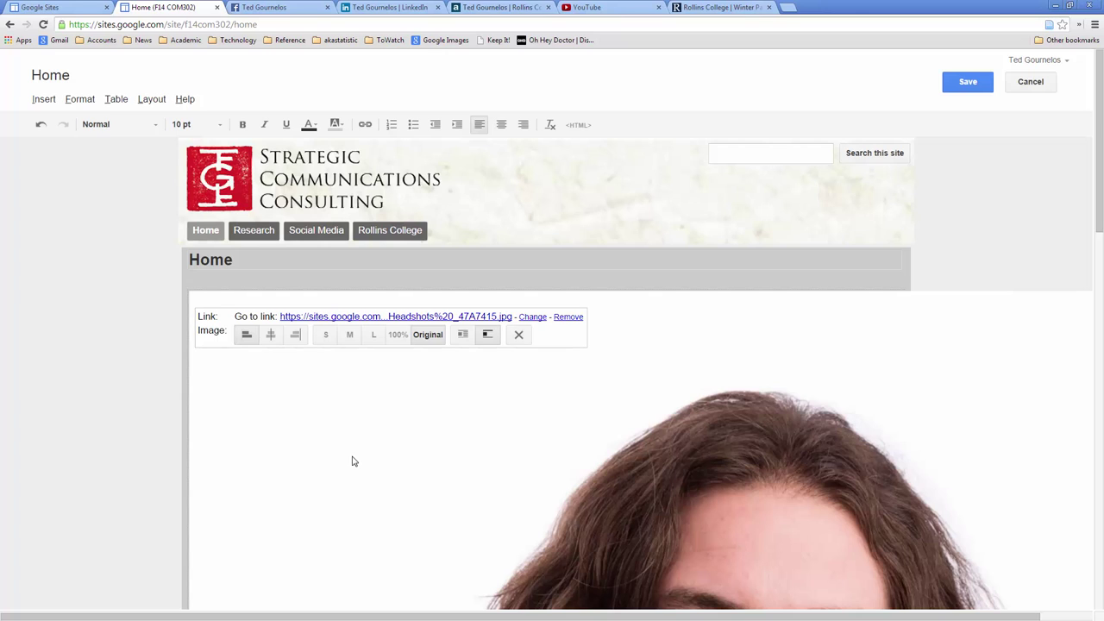
left_click(326, 336)
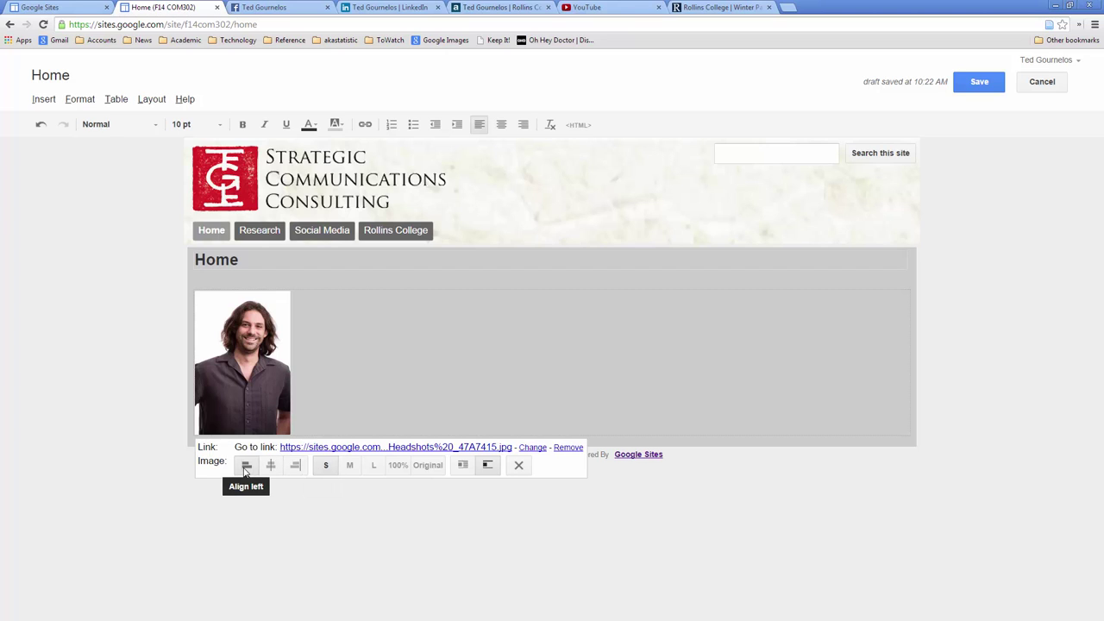
left_click(464, 467)
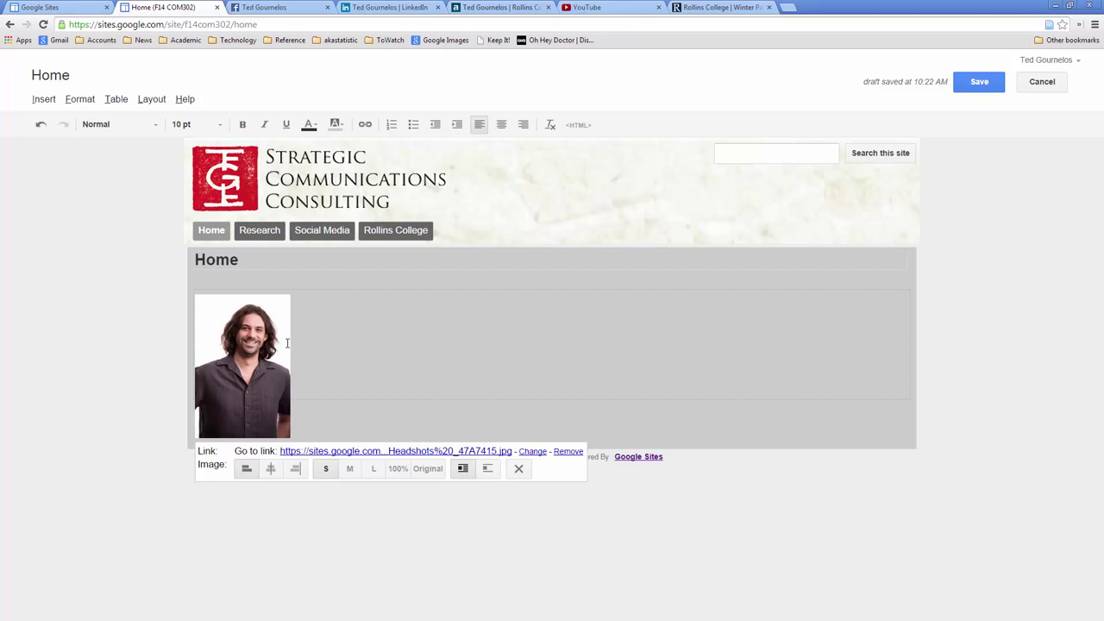
- Add the placeholder text "vfdgfd" beside the portrait and turn on text wrapping for the image
left_click(343, 356)
type("vfdgfd")
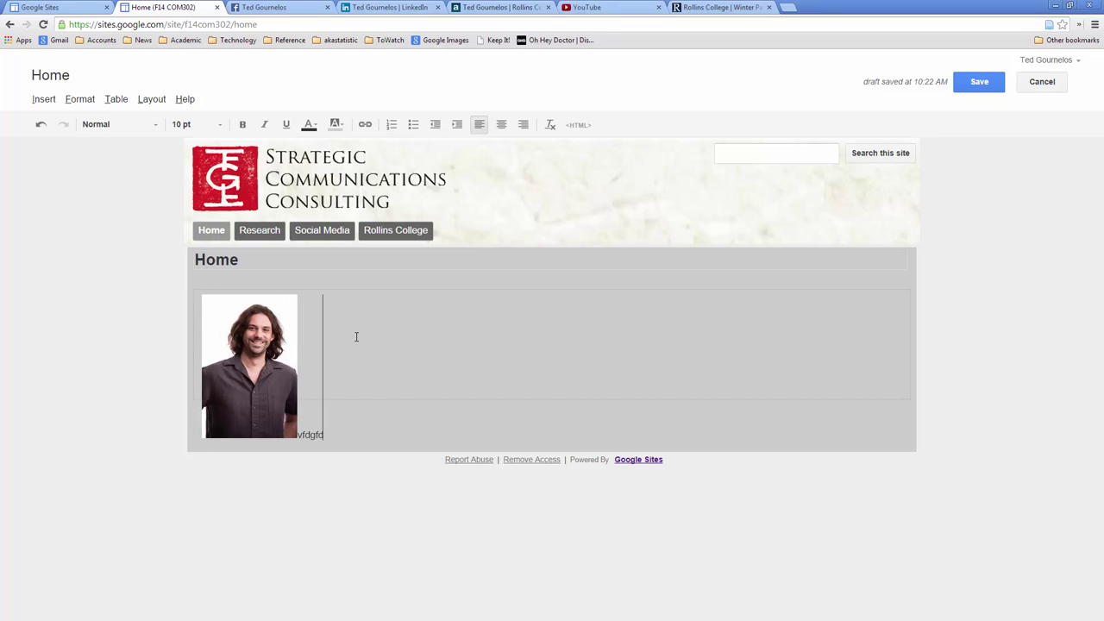
double_click(319, 382)
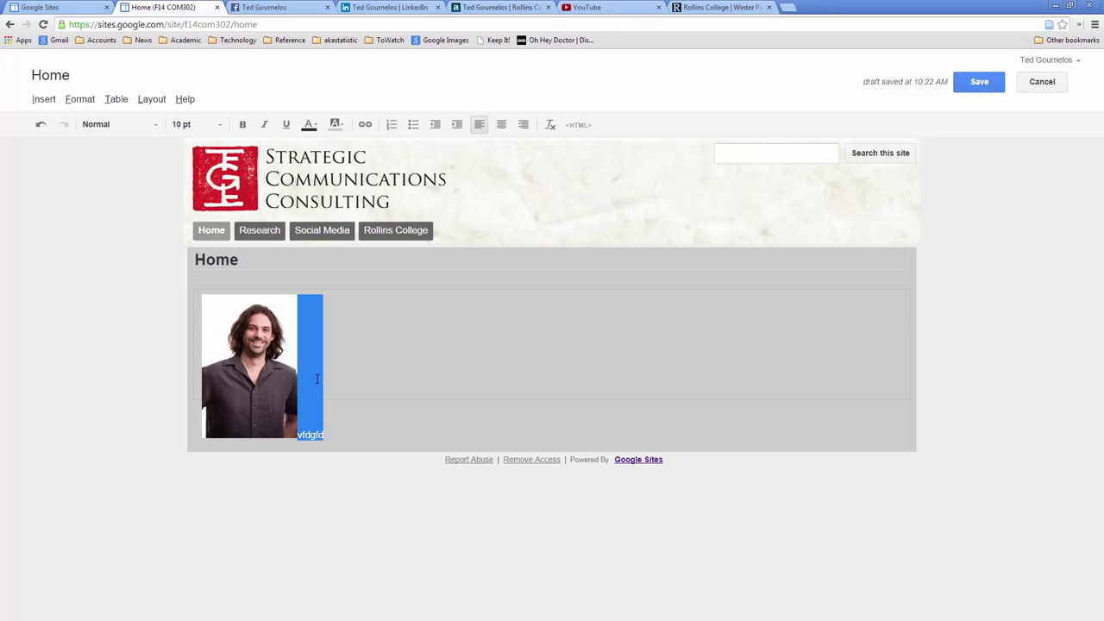
left_click(250, 405)
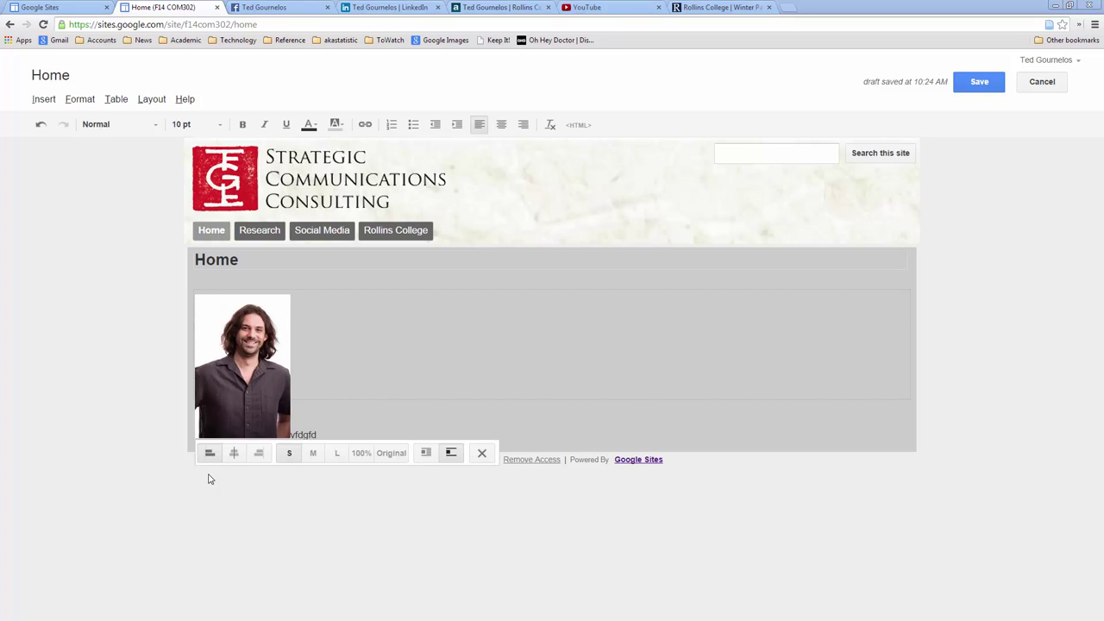
left_click(301, 433)
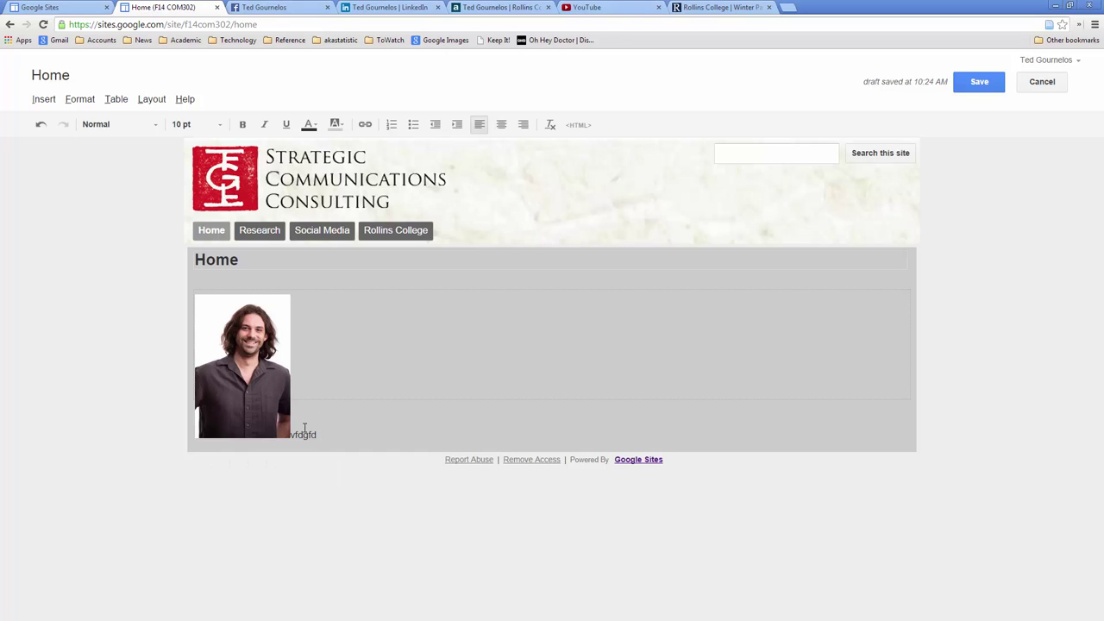
left_click(246, 395)
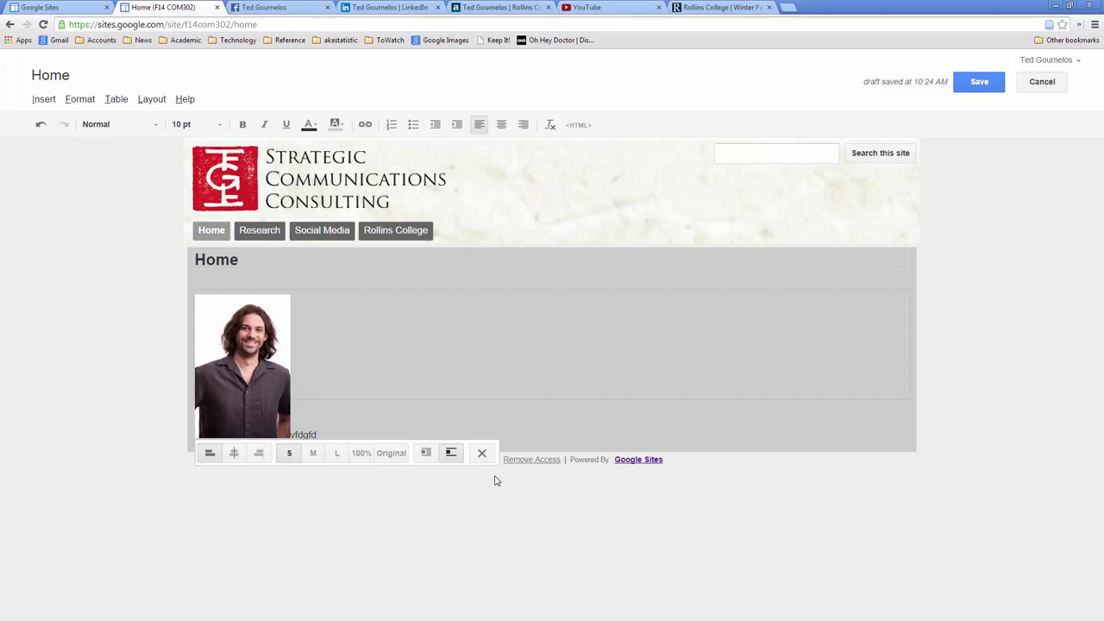
left_click(428, 454)
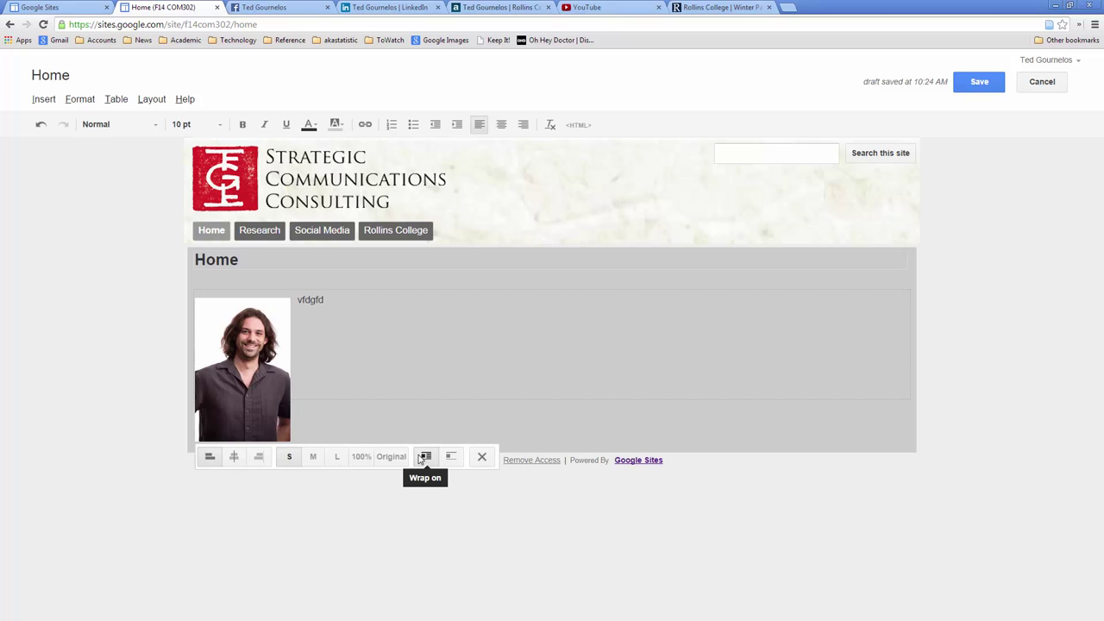
- Test the text spacing beside the portrait with extra filler text, and delete all the filler
left_click_drag(297, 299, 326, 302)
left_click(313, 306)
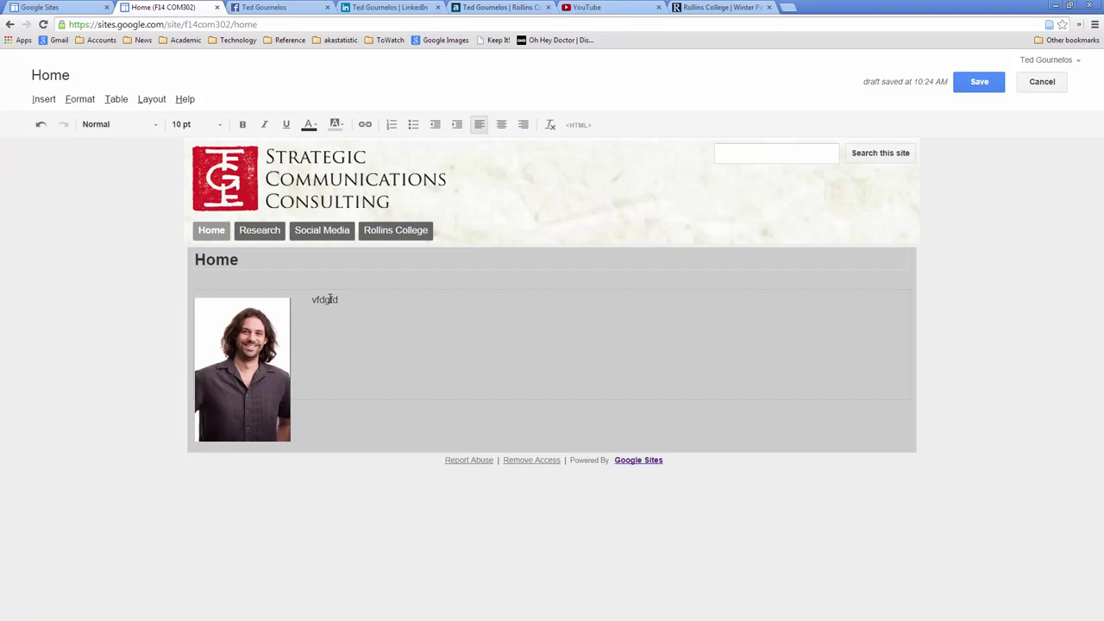
type("fdsfdsdsf")
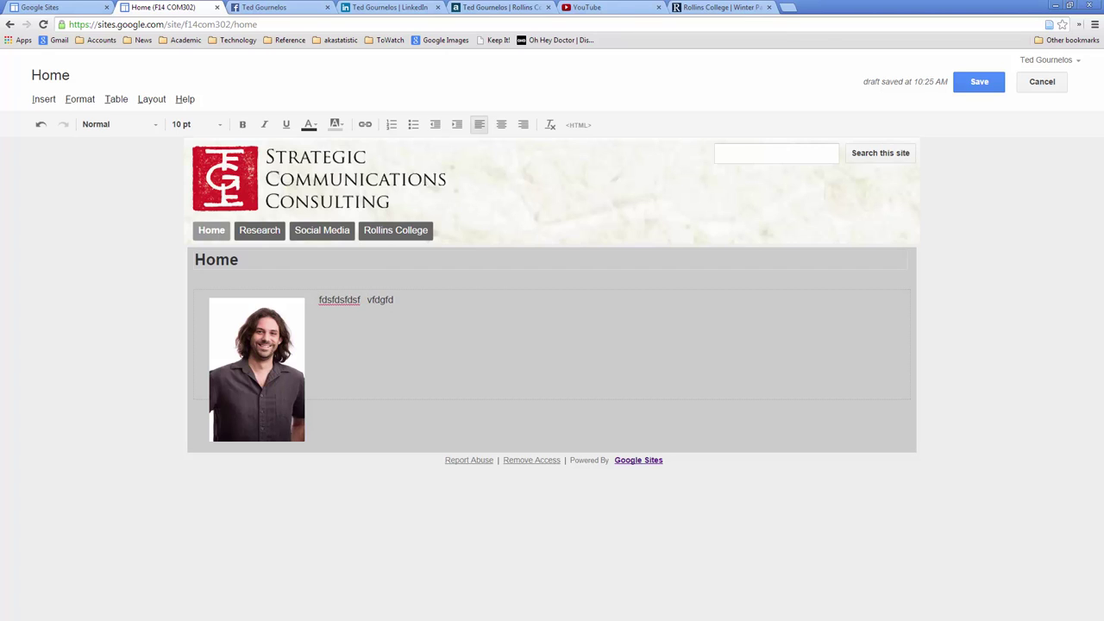
key("ctrl+a")
key("BackSpace")
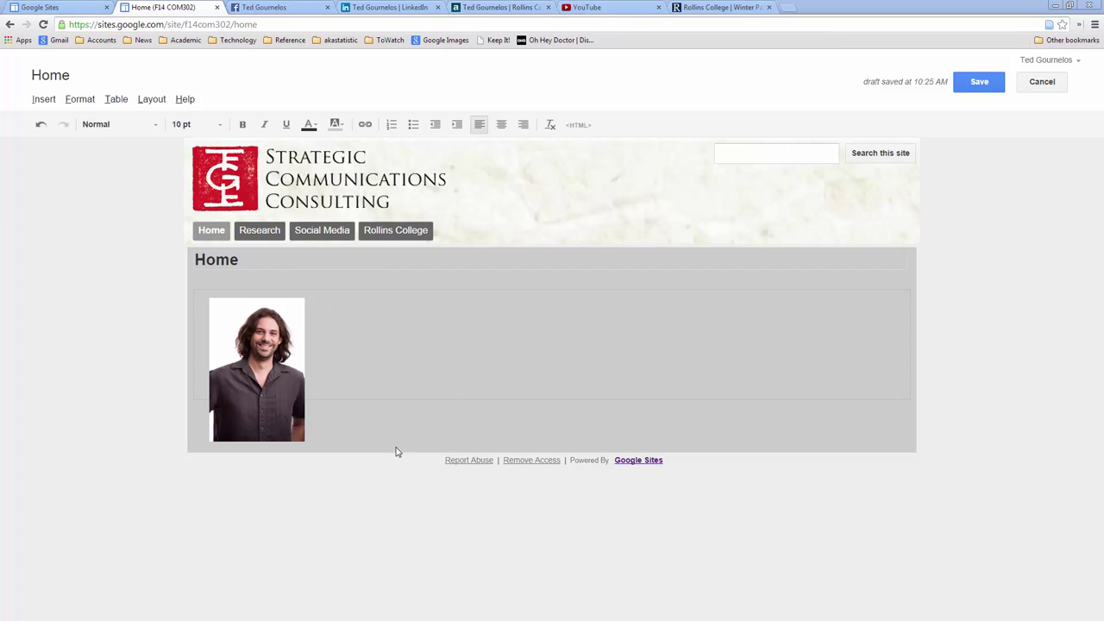
- Add the line "Welcome to the COM302 template site!" beside the portrait, slightly below its top edge, replacing the filler text
type("fdsfdsfds")
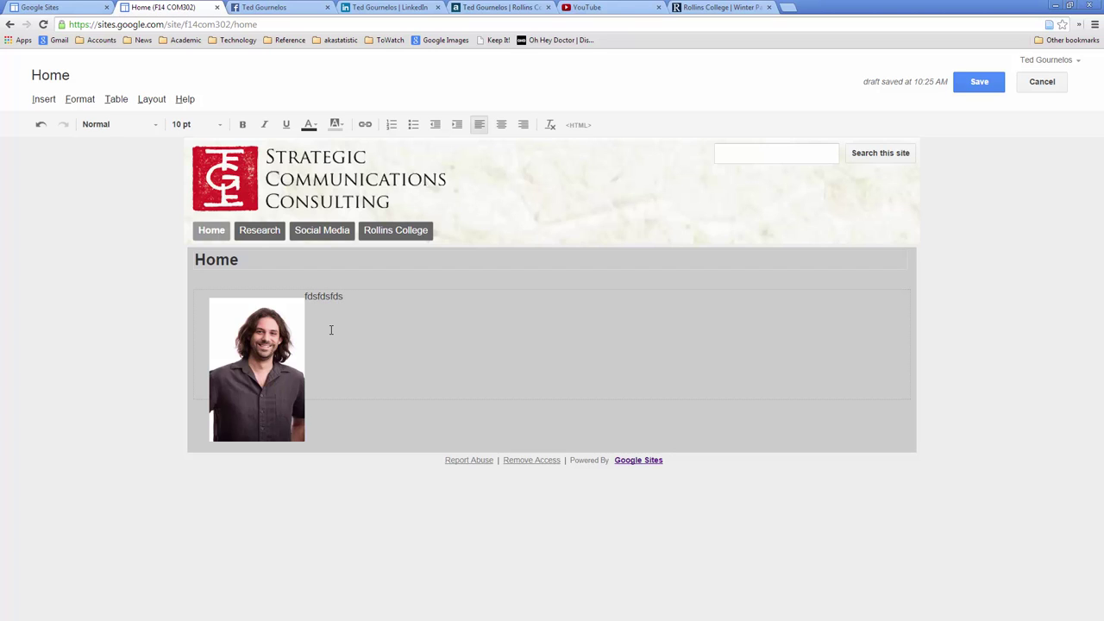
key("Return")
left_click(326, 325)
type("fdsfds")
key("Return")
key("Return")
left_click_drag(306, 319, 333, 330)
key("BackSpace")
type("Welcome to the COM302 template site!")
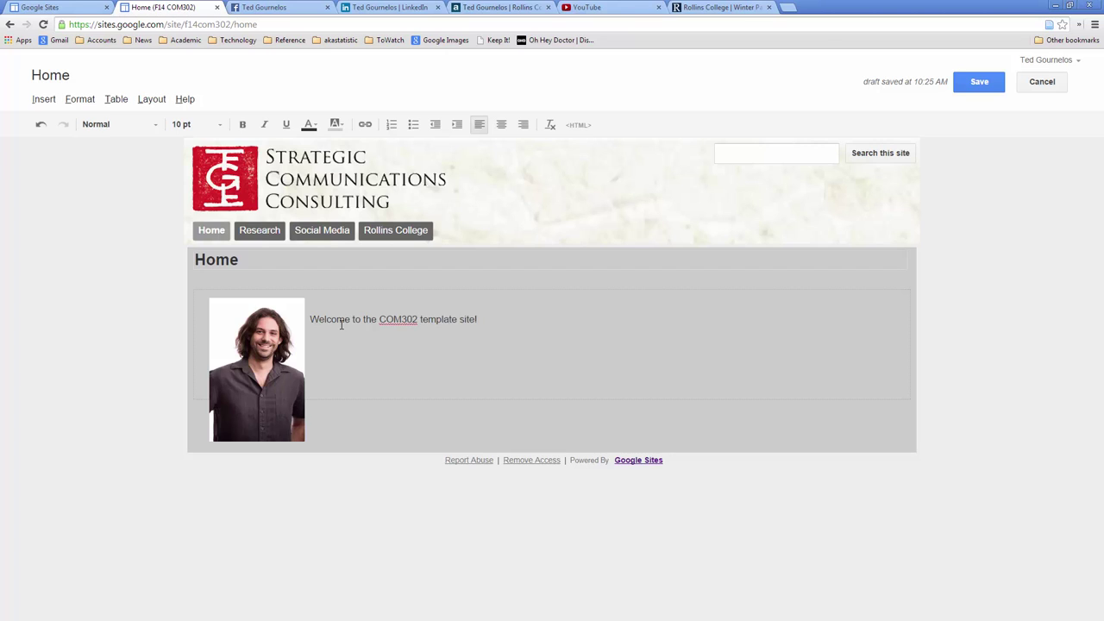
- Format the welcome line in Georgia at 16 pt
triple_click(342, 321)
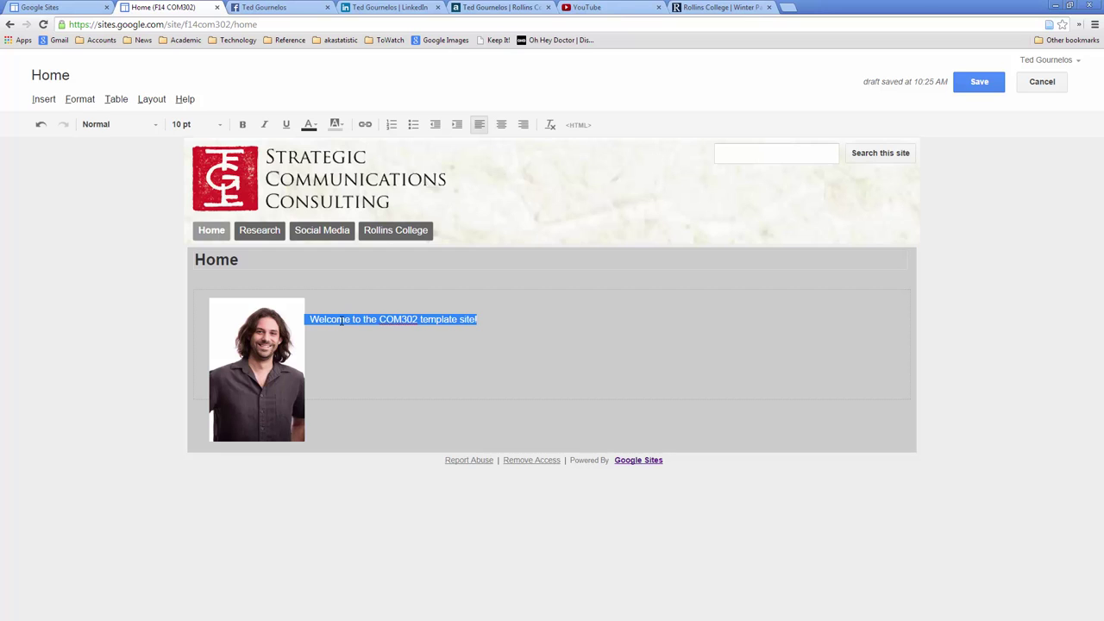
left_click(135, 128)
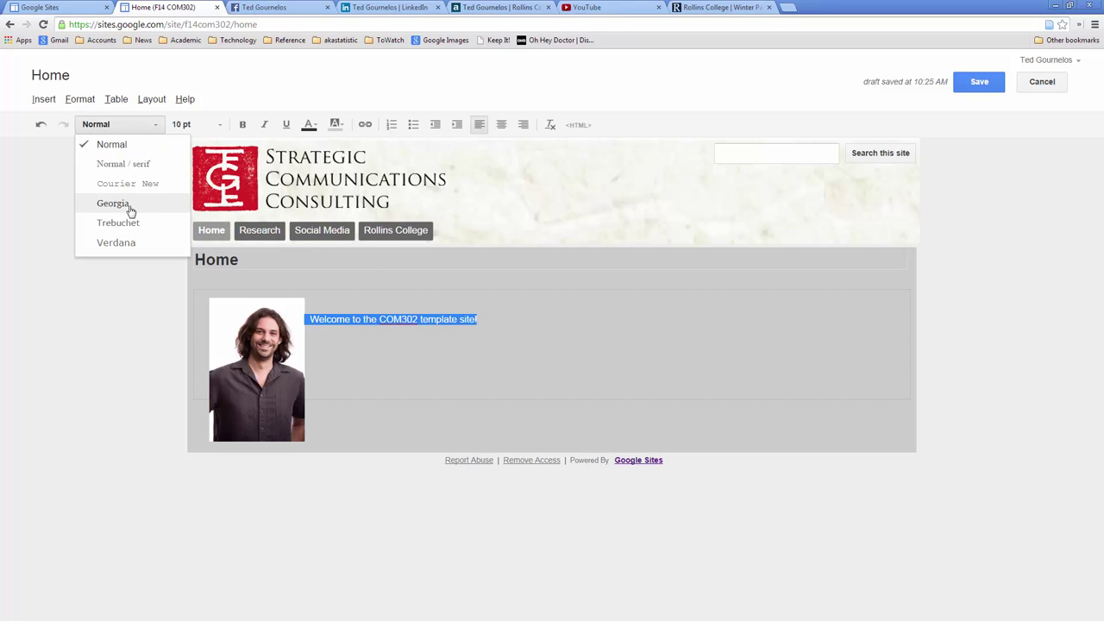
left_click(129, 205)
left_click(216, 124)
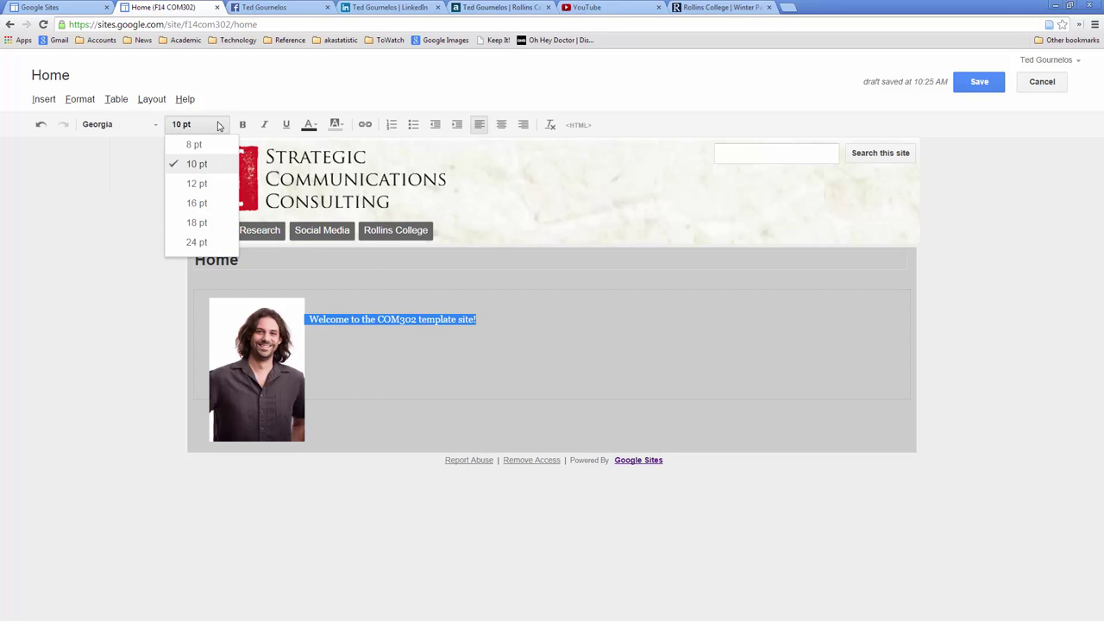
left_click(215, 204)
left_click(433, 336)
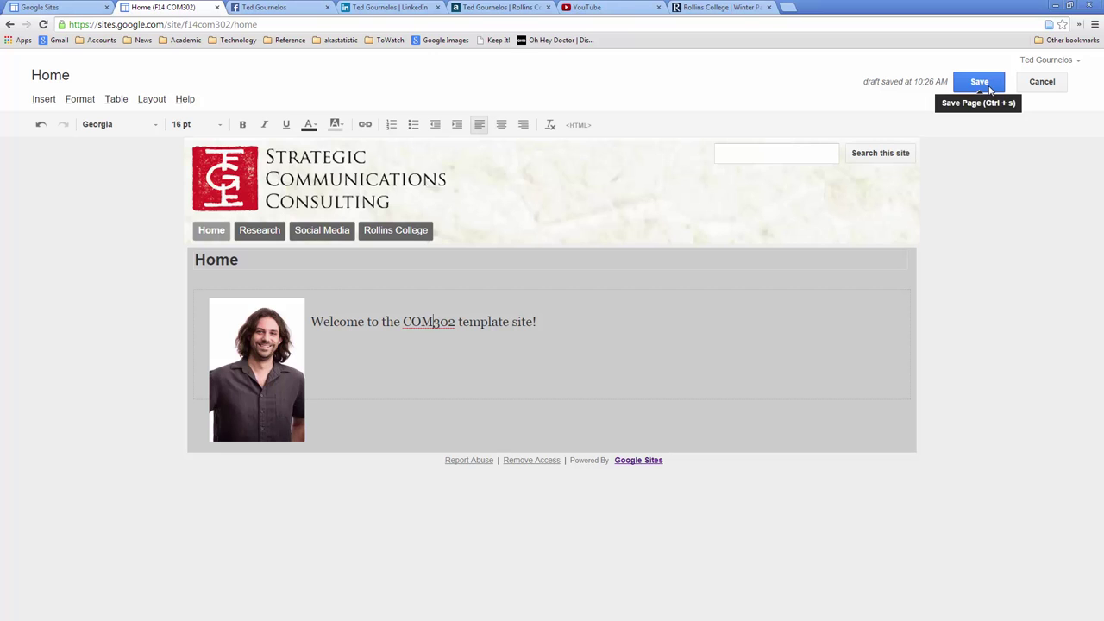
- Open the page's HTML source and examine the portrait's src attribute and image address
left_click(579, 129)
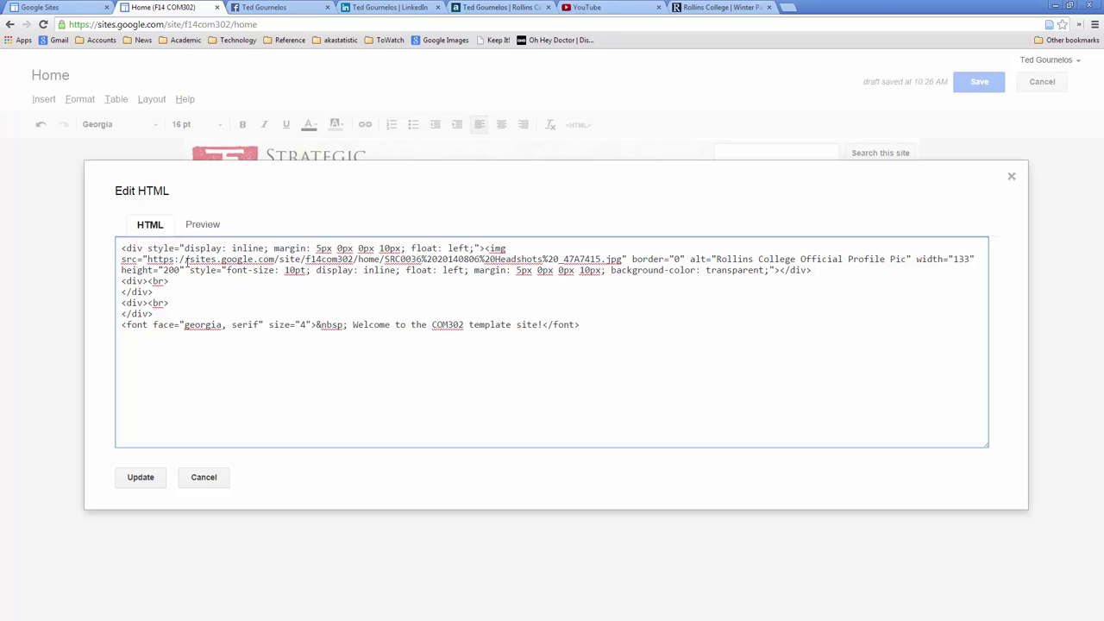
type("s")
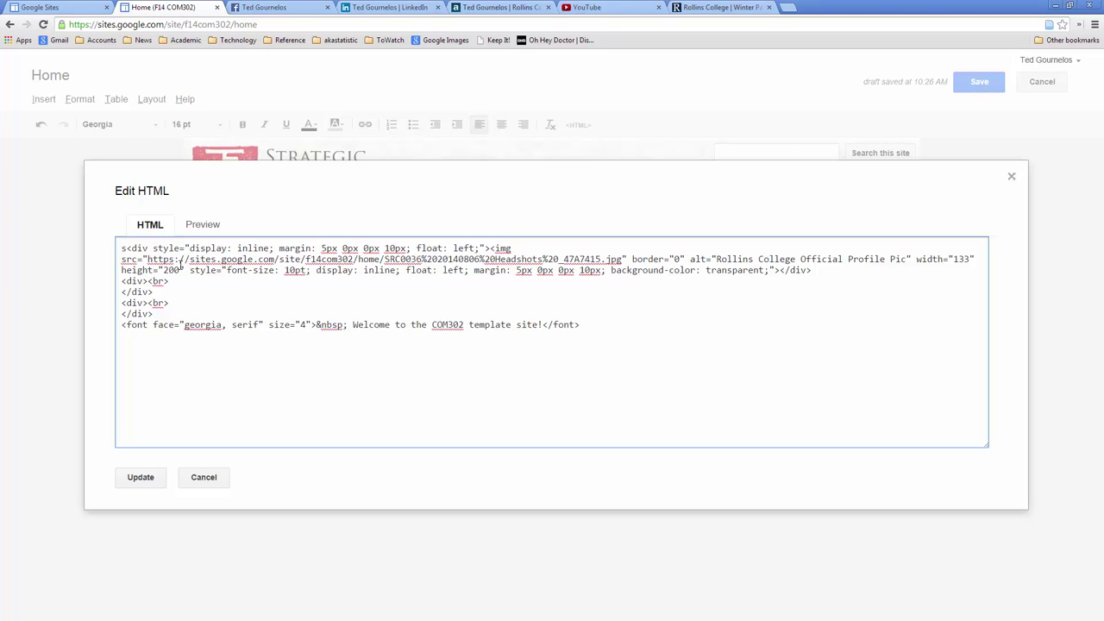
key("BackSpace")
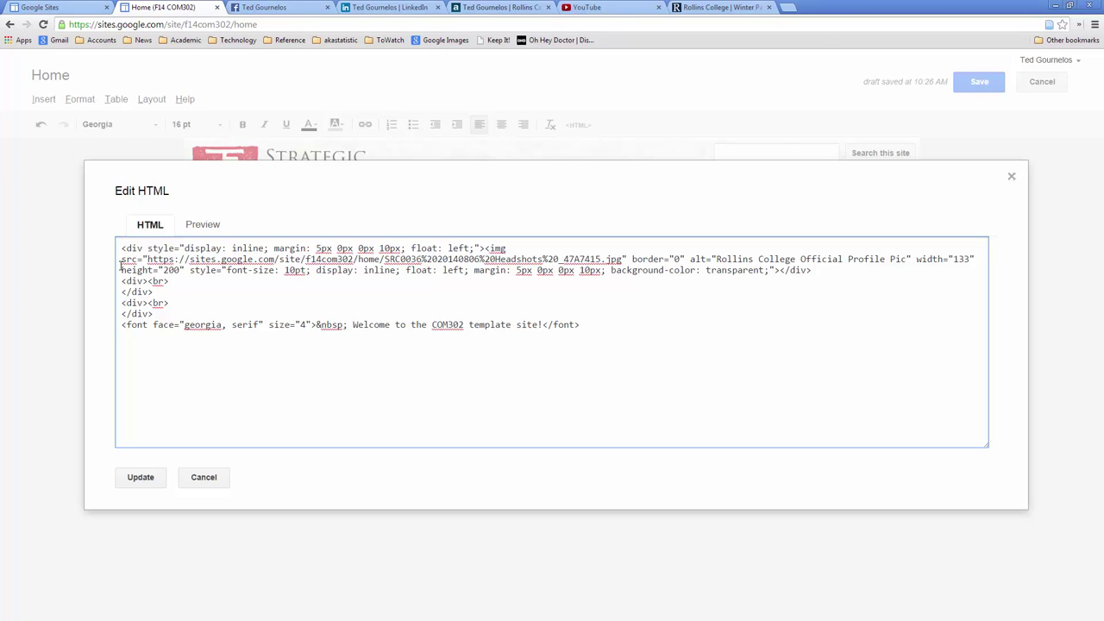
mouse_move(138, 260)
left_mouse_down()
mouse_move(511, 249)
mouse_move(123, 270)
mouse_move(137, 260)
left_mouse_up()
left_click(498, 257)
left_click(138, 260)
left_click_drag(147, 260, 684, 259)
left_click(623, 260)
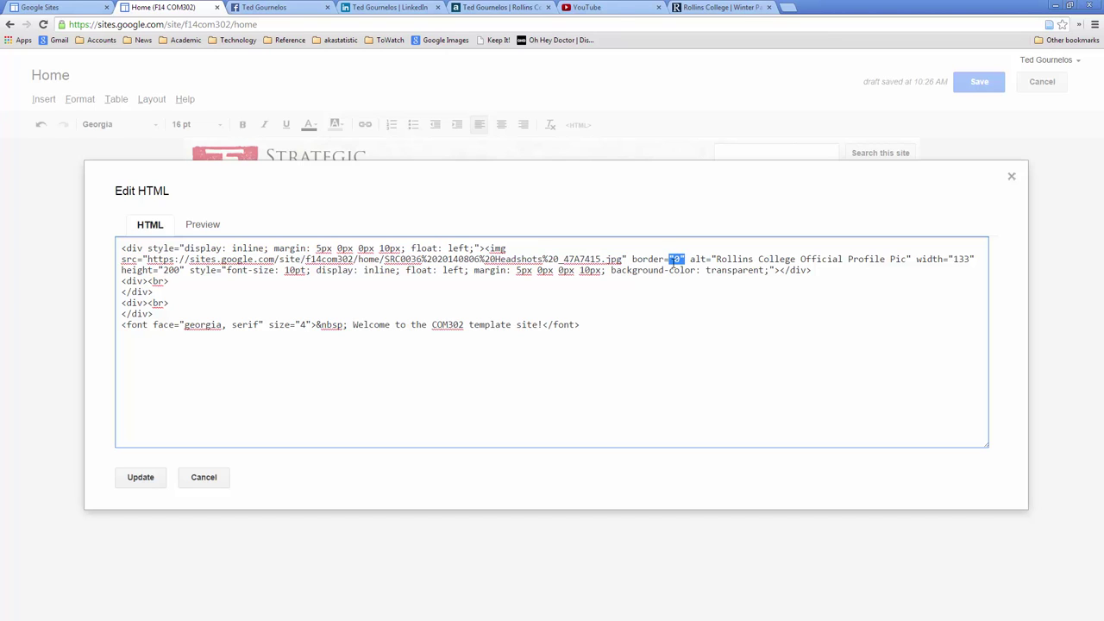
- Examine the portrait's alt text, width, height, font size and margin values in the HTML source
left_click(696, 262)
left_click_drag(691, 259, 908, 260)
left_click(908, 261)
triple_click(960, 259)
left_click(770, 283)
left_click(177, 271)
double_click(287, 270)
left_click(286, 270)
left_click_drag(516, 270, 604, 271)
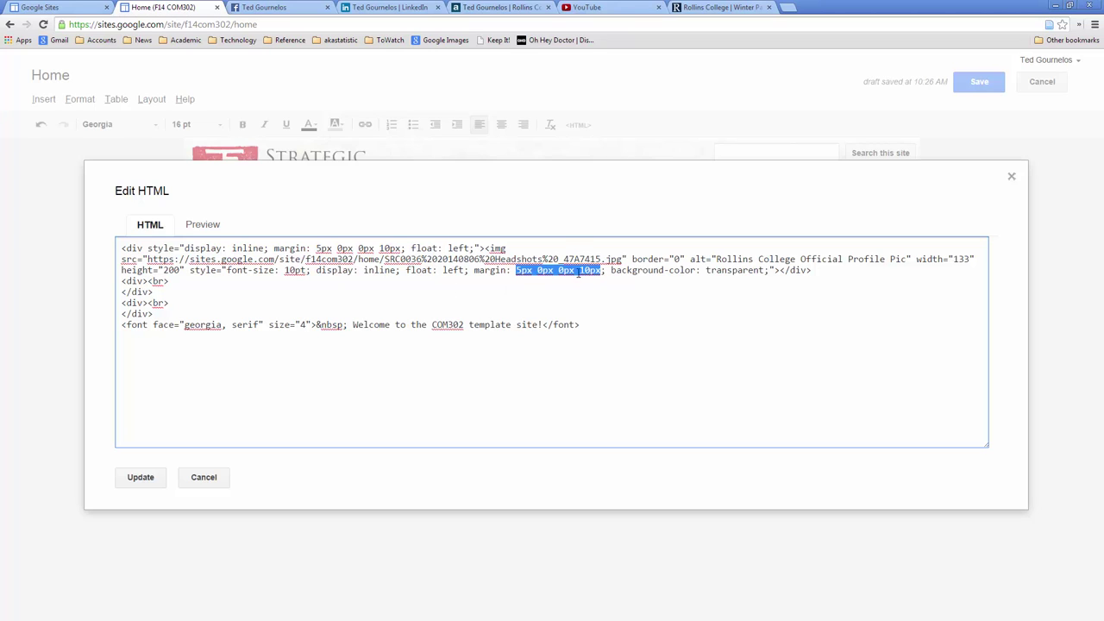
left_click(591, 271)
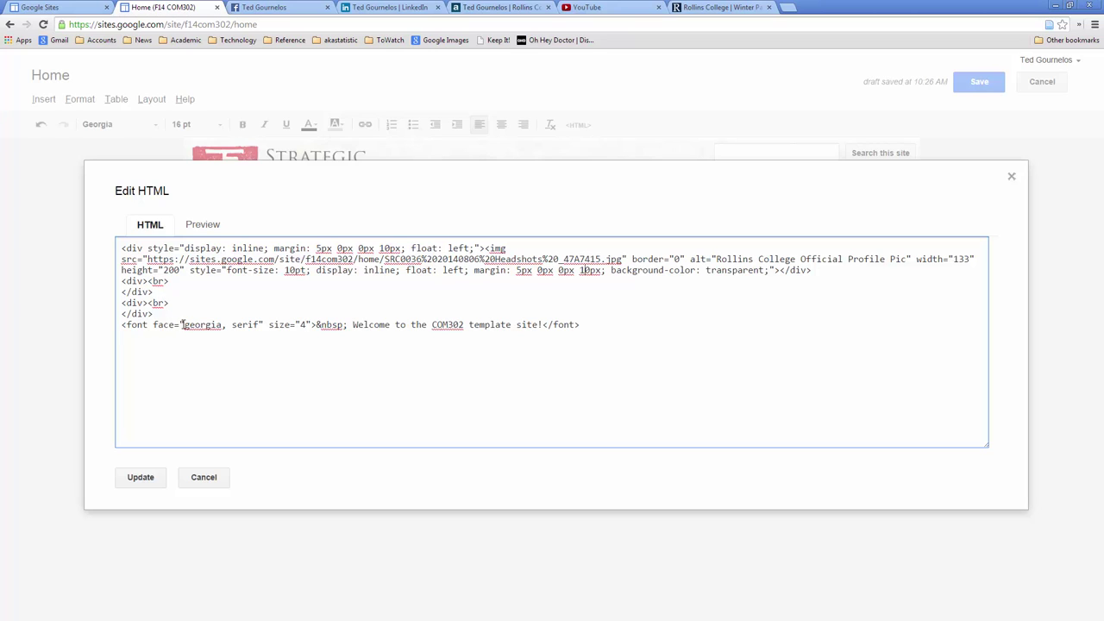
- Examine the welcome line's font size, non-breaking space and line-break code, and leave the HTML source without updating it
double_click(302, 324)
left_click(362, 333)
left_click_drag(315, 325, 343, 325)
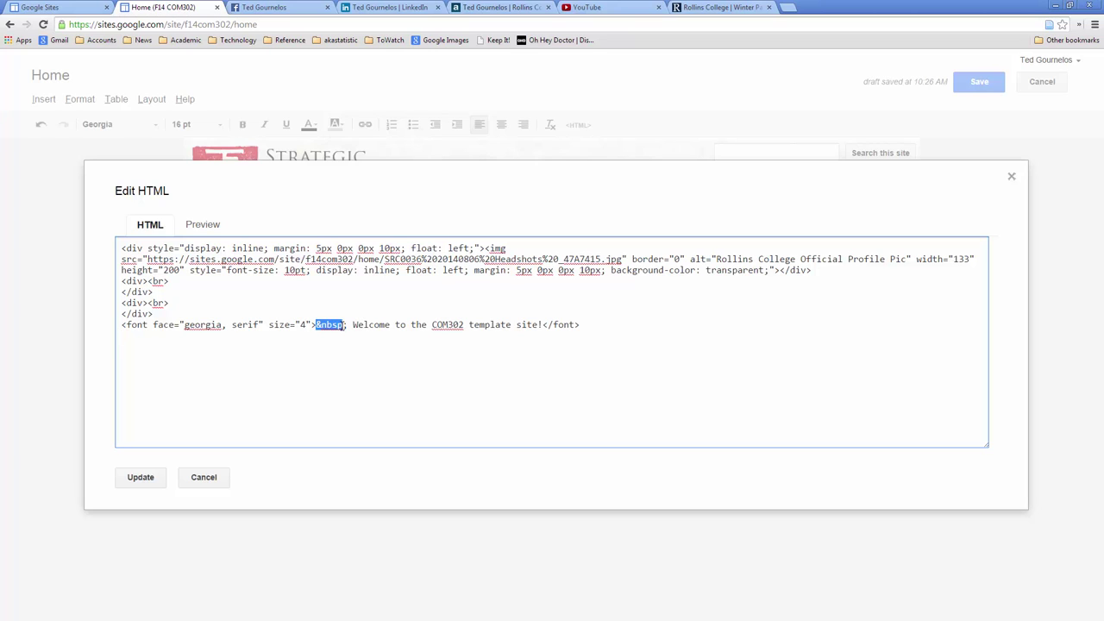
left_click(348, 325)
left_click_drag(121, 303, 153, 316)
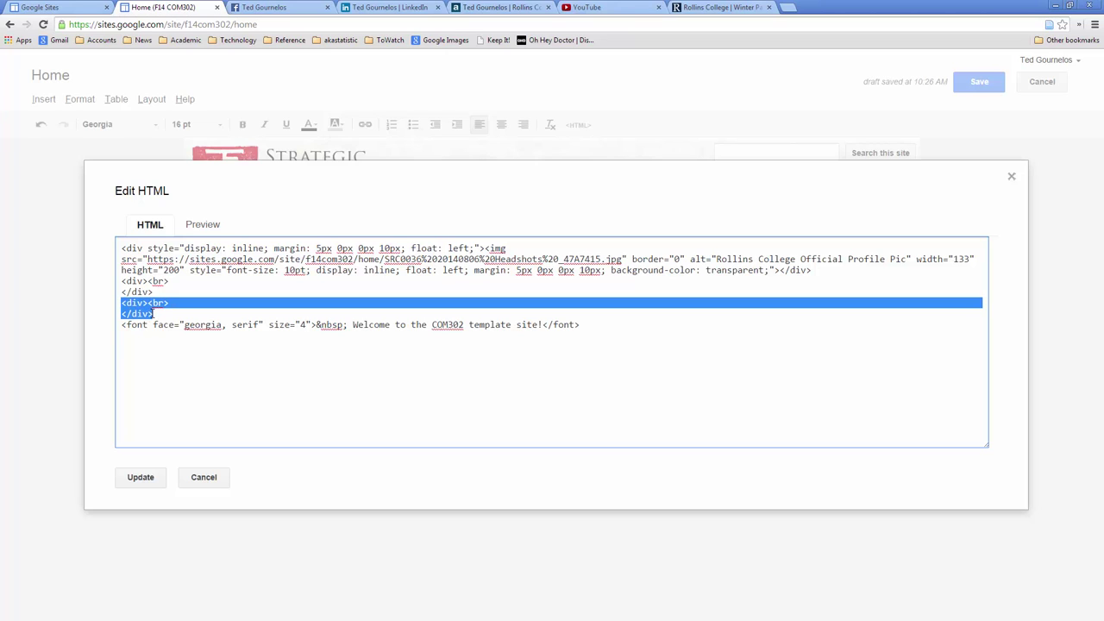
left_click(165, 313)
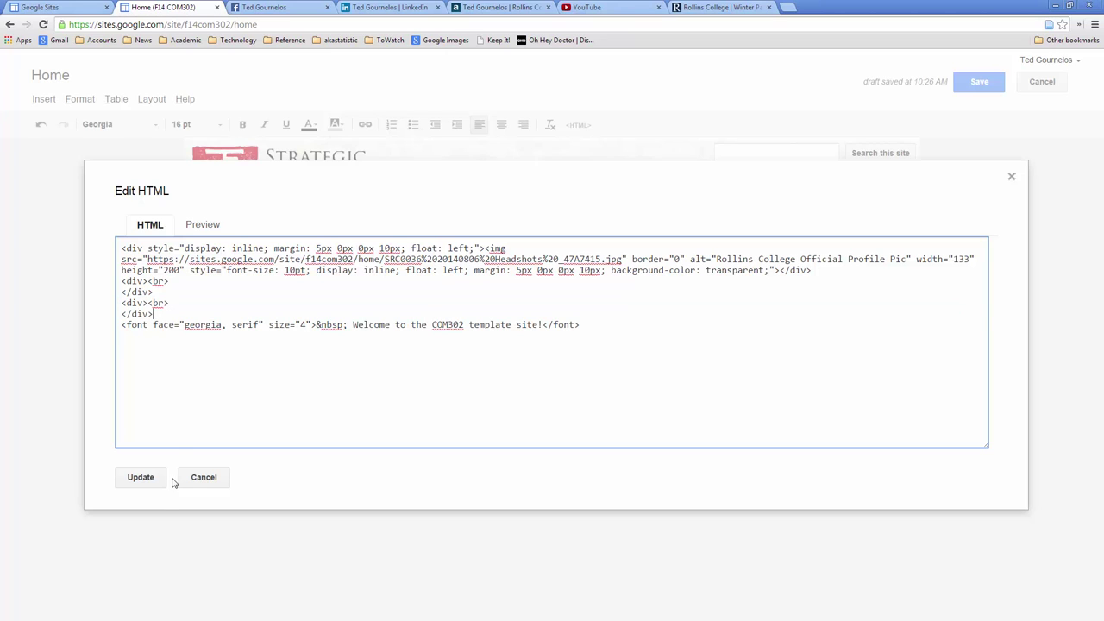
left_click(204, 477)
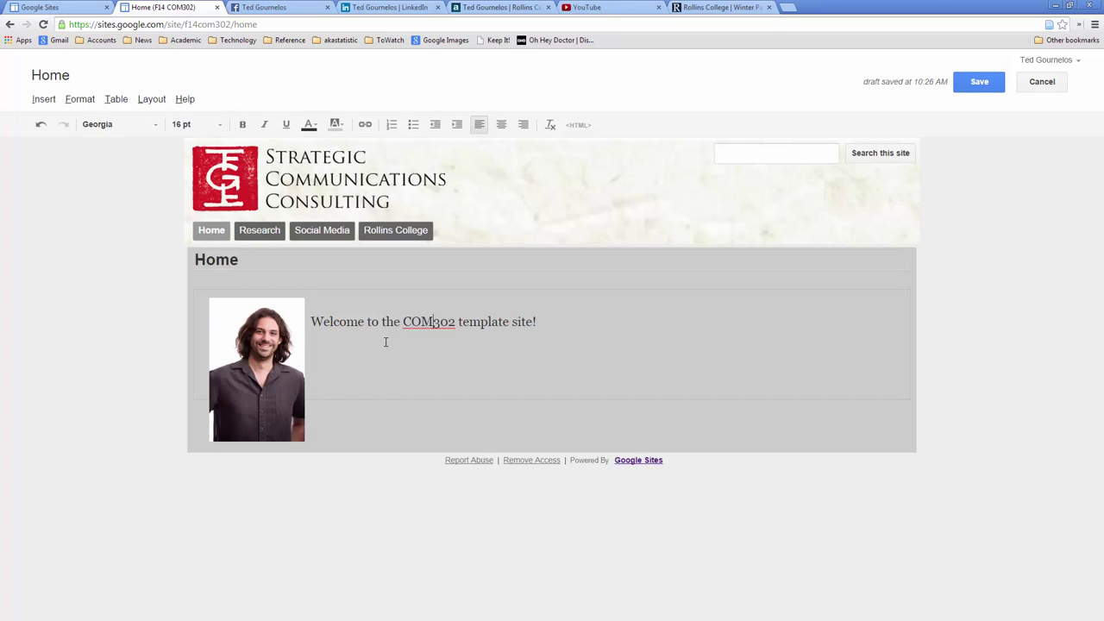
- Save the Home page and follow the Rollins College link in the site navigation
left_click(973, 92)
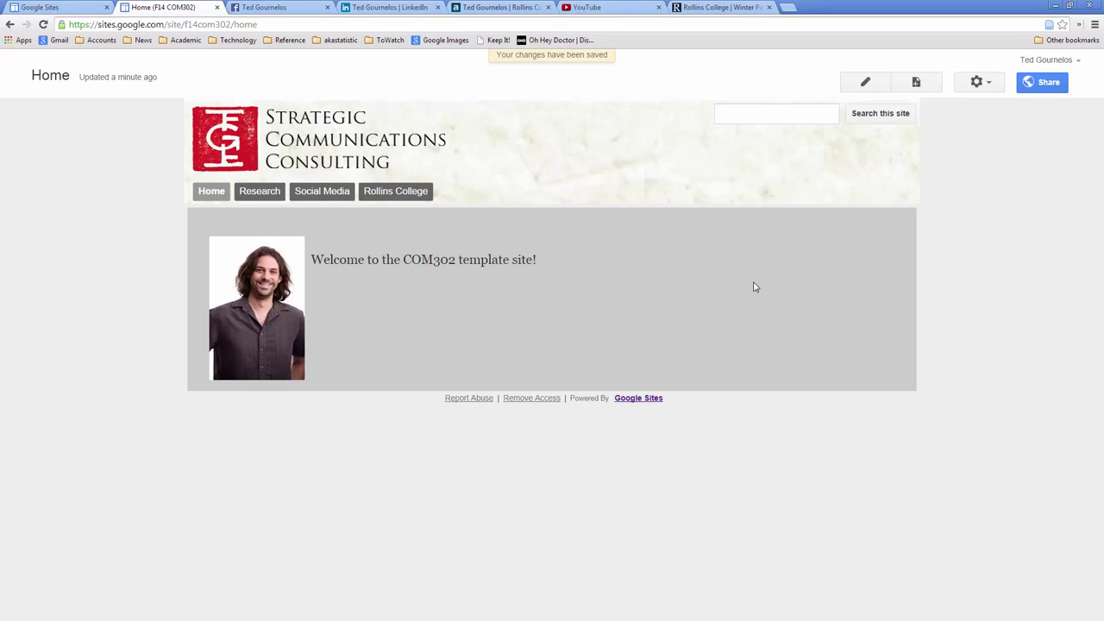
left_click(405, 194)
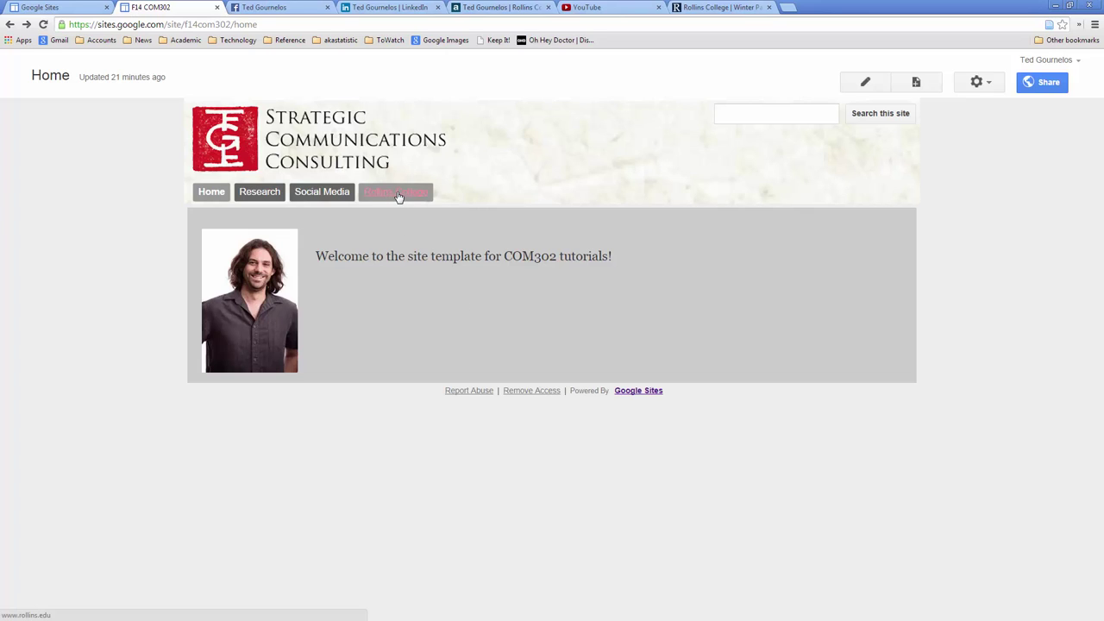
- Edit the site layout to remove the Rollins College link from the horizontal navigation, apply the change, and close the layout editor
left_click(980, 83)
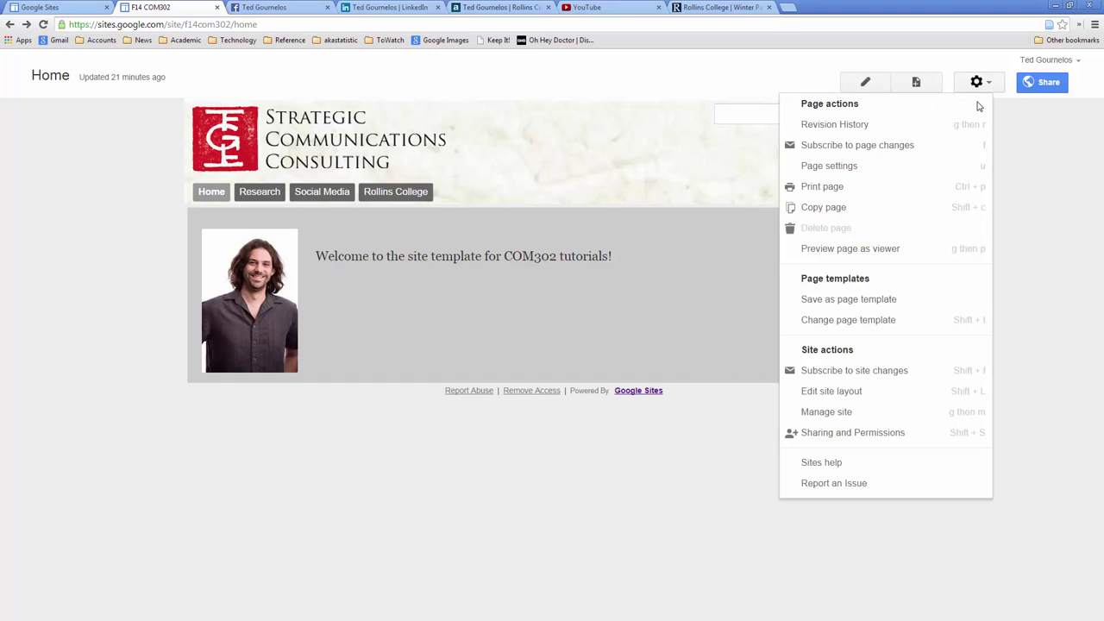
left_click(846, 391)
left_click(504, 227)
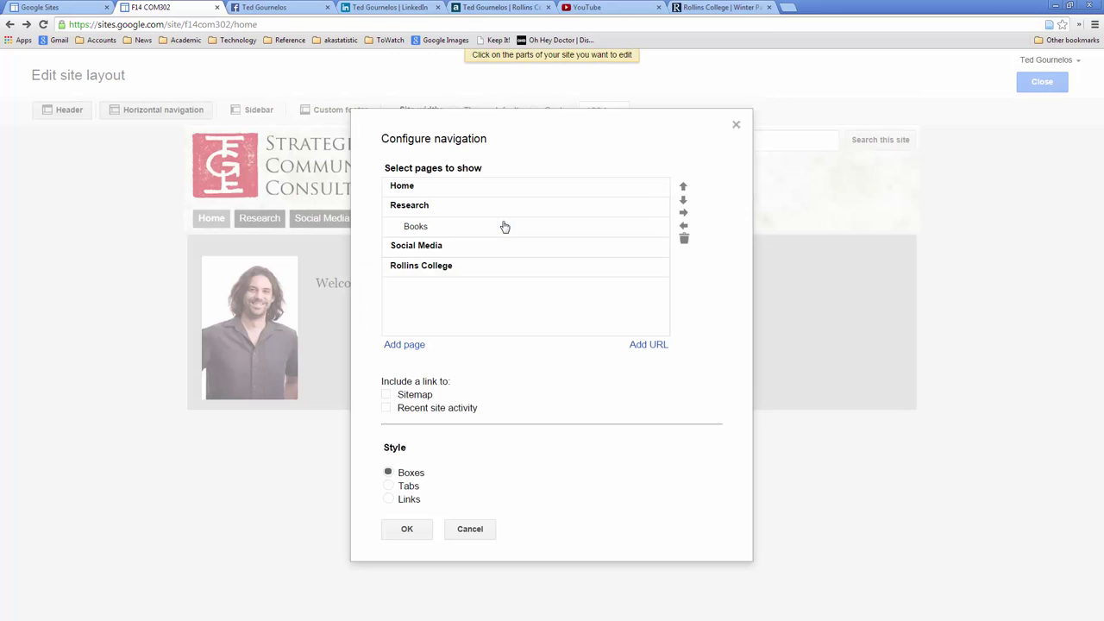
left_click(445, 271)
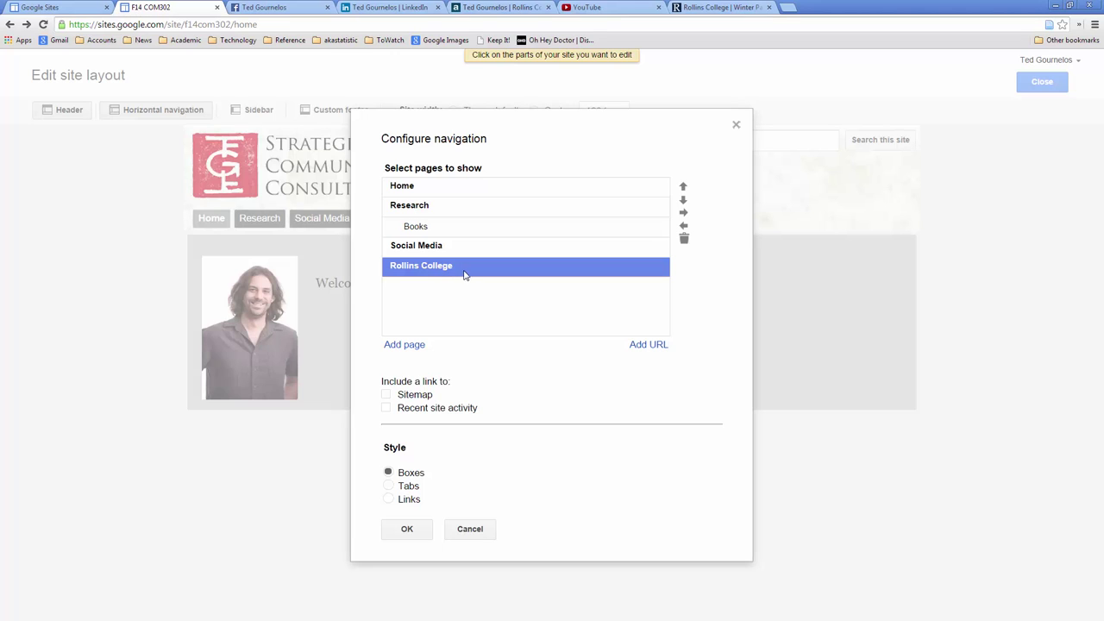
left_click(411, 349)
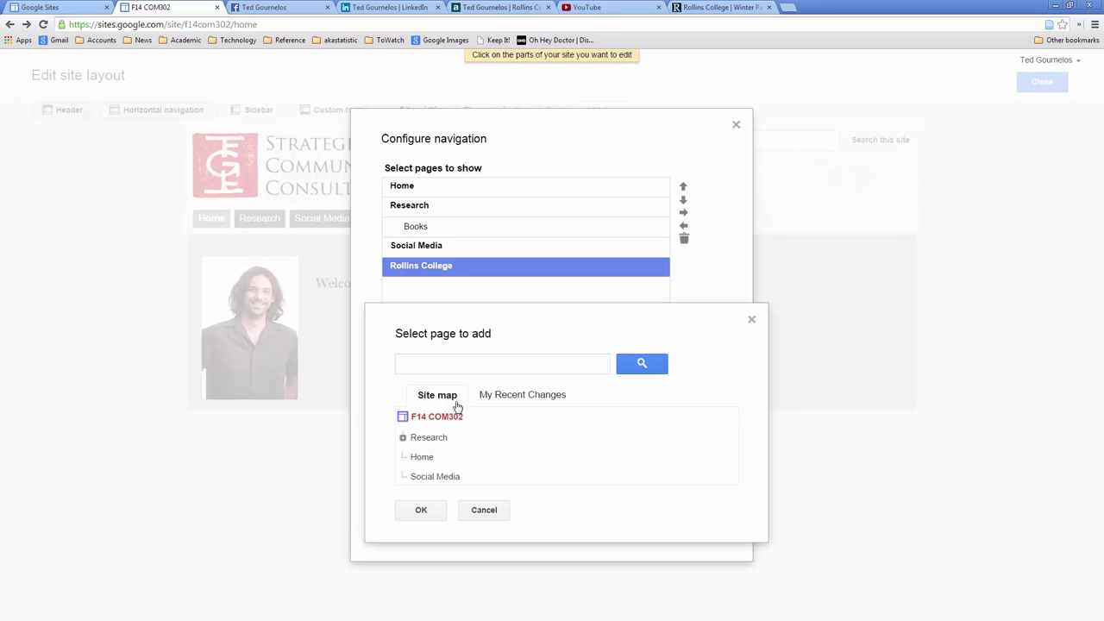
left_click(484, 511)
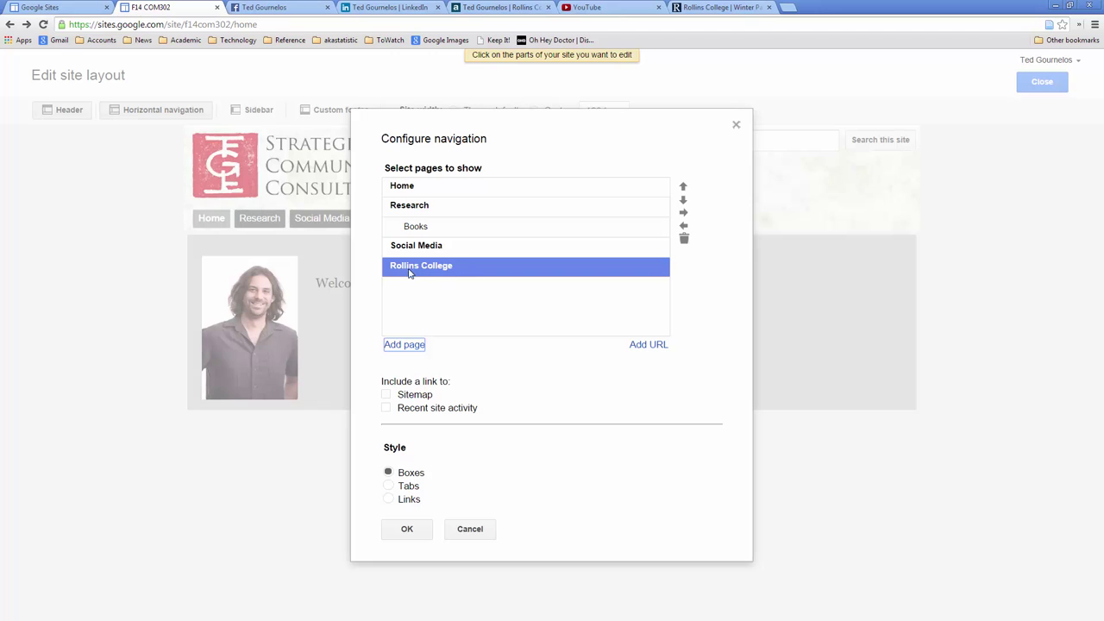
left_click(685, 239)
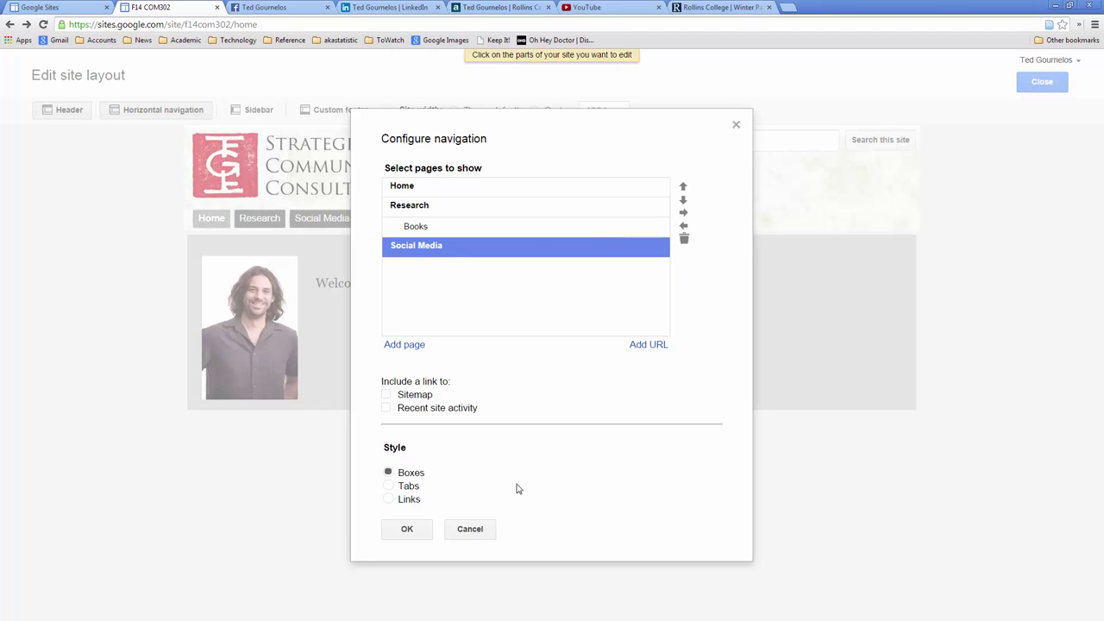
left_click(423, 535)
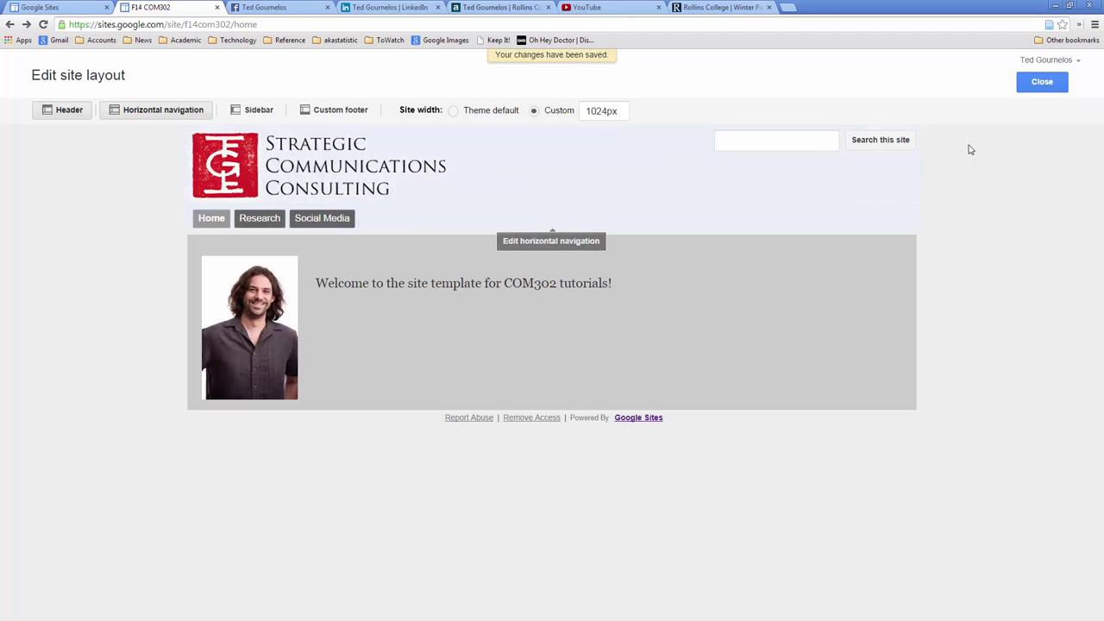
left_click(1054, 83)
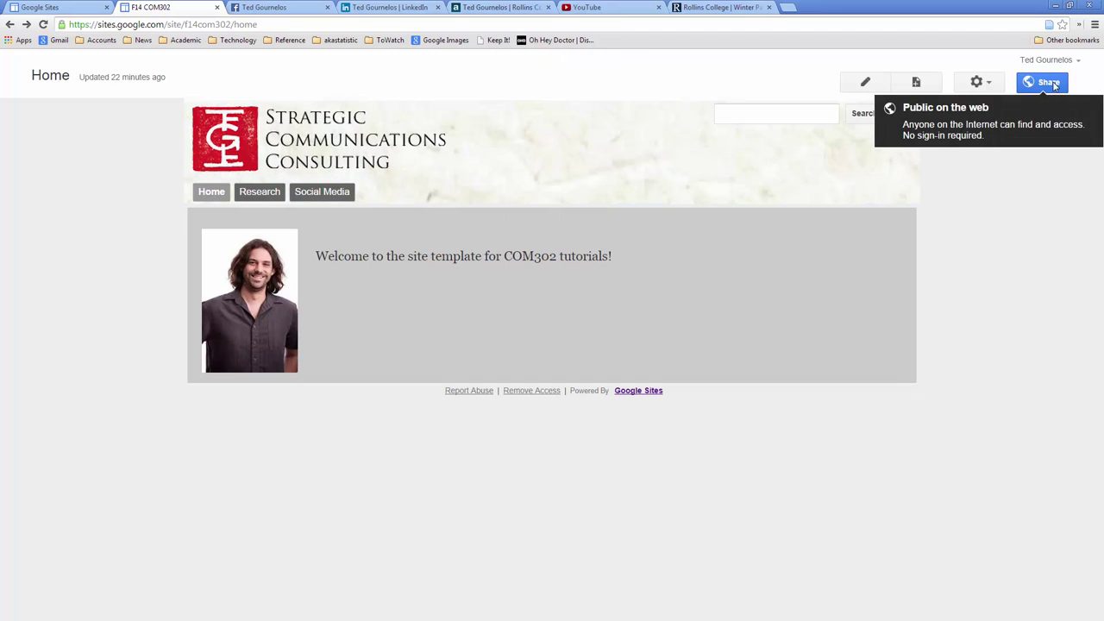
- Create a web page named Other Links at the top level of the site
left_click(917, 84)
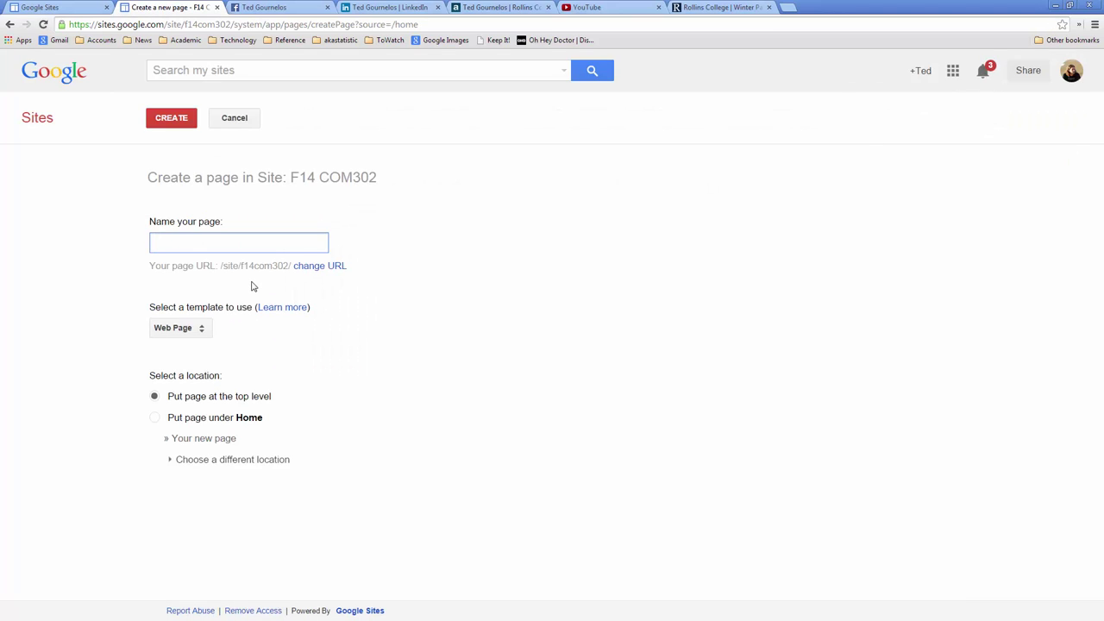
type("Other ")
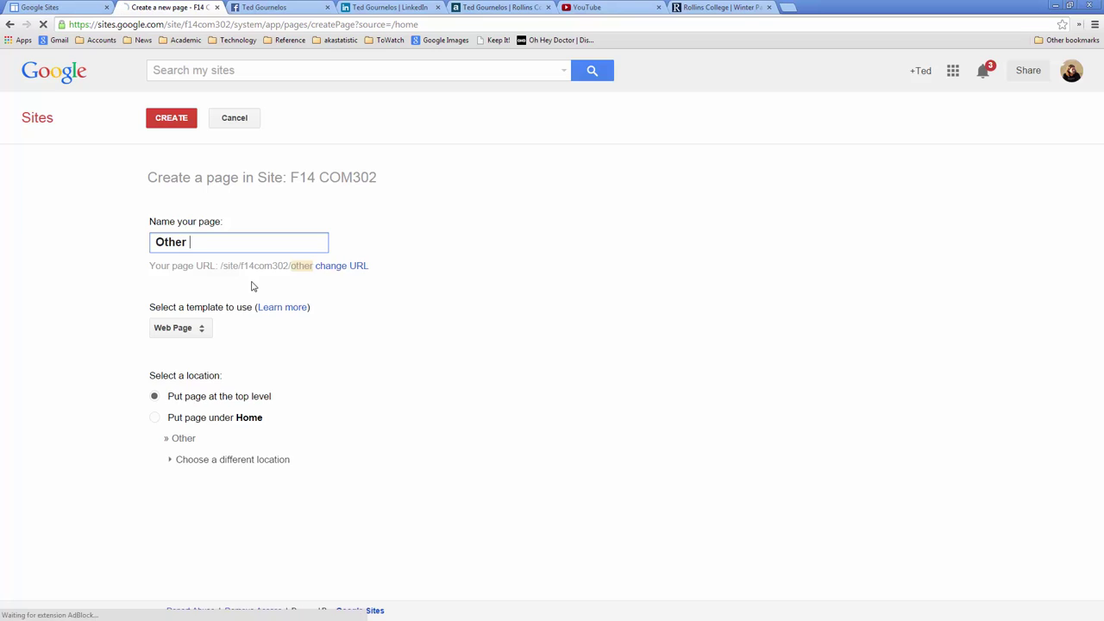
type("Links")
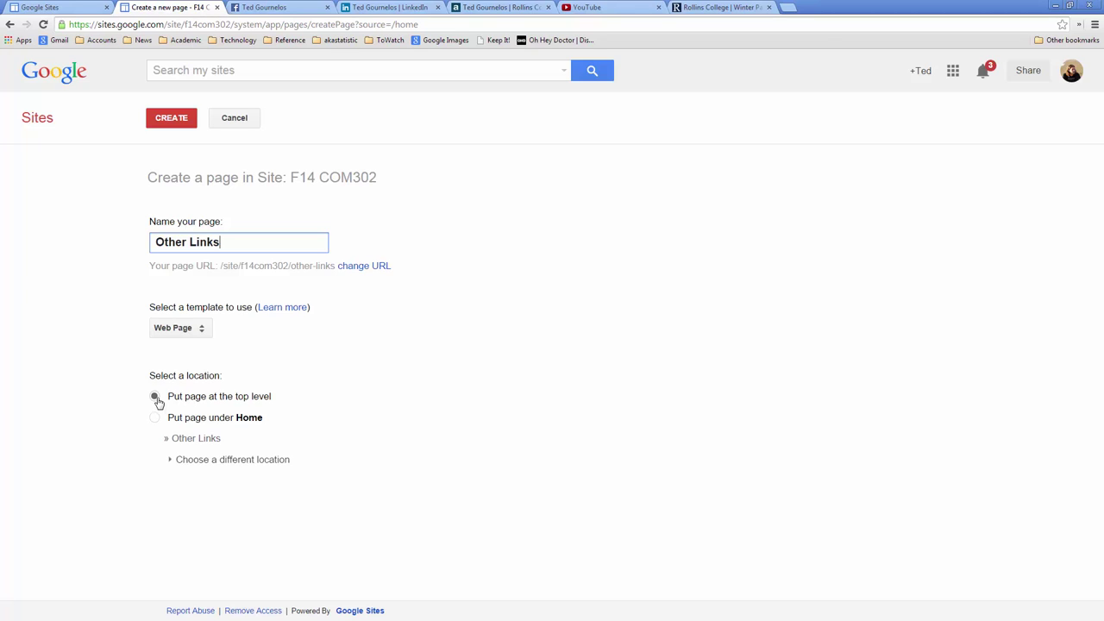
left_click(166, 123)
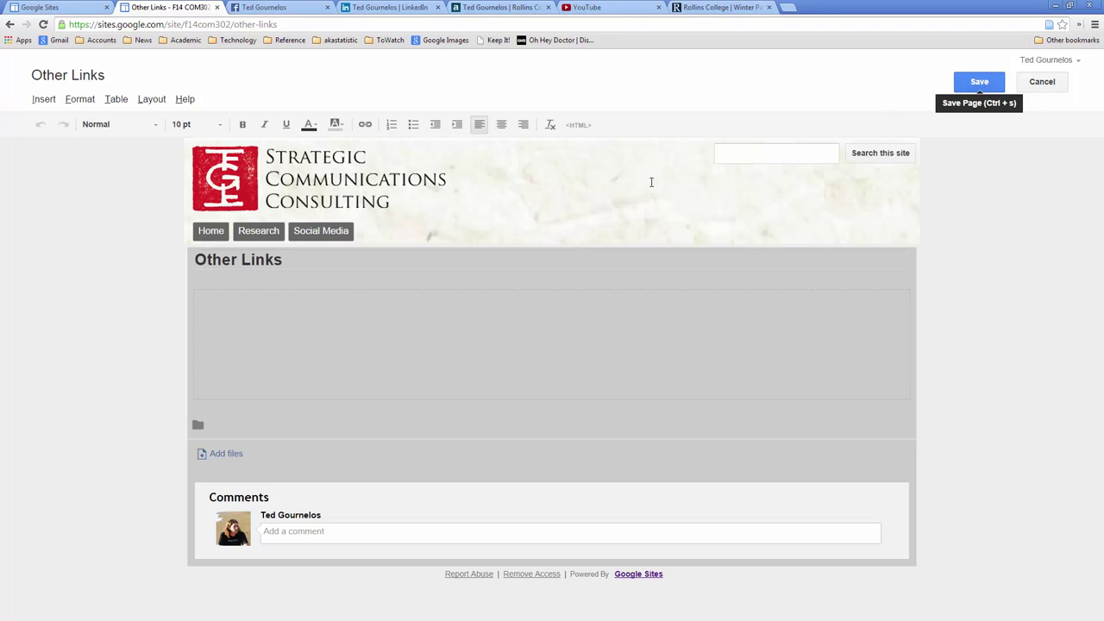
- Choose the Include gadget (iframe) for the body of the Other Links page and open its setup
left_click(315, 337)
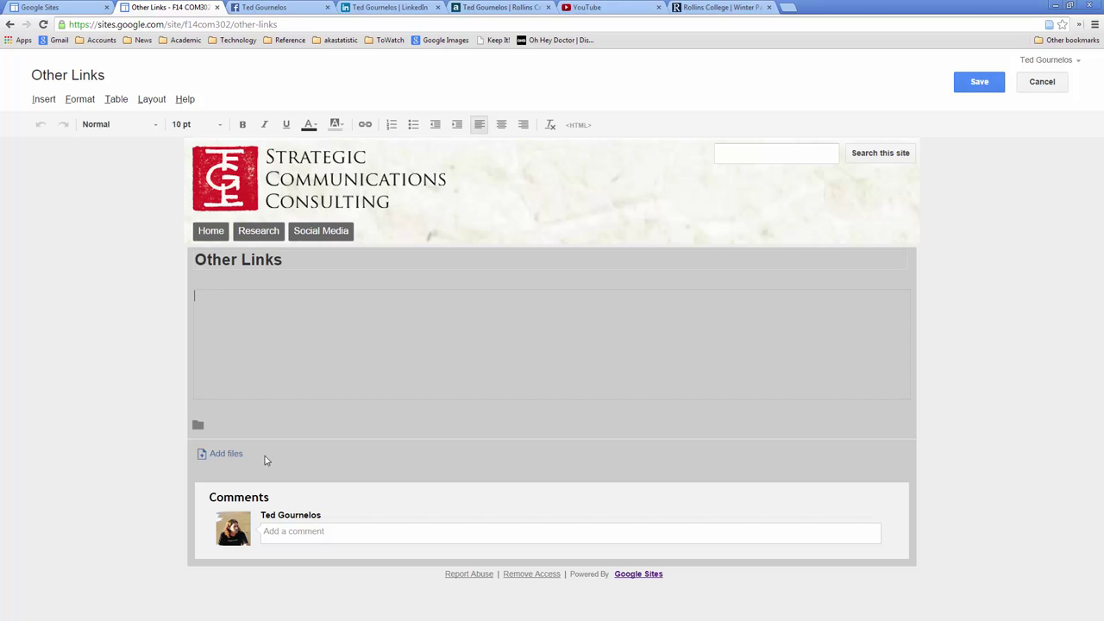
left_click(43, 99)
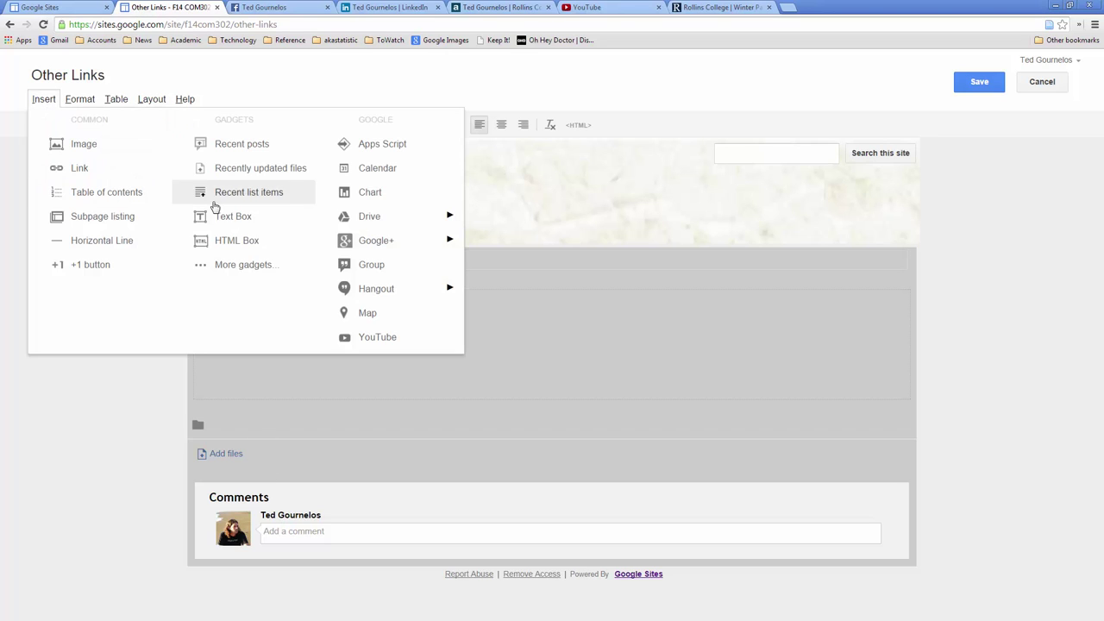
left_click(249, 273)
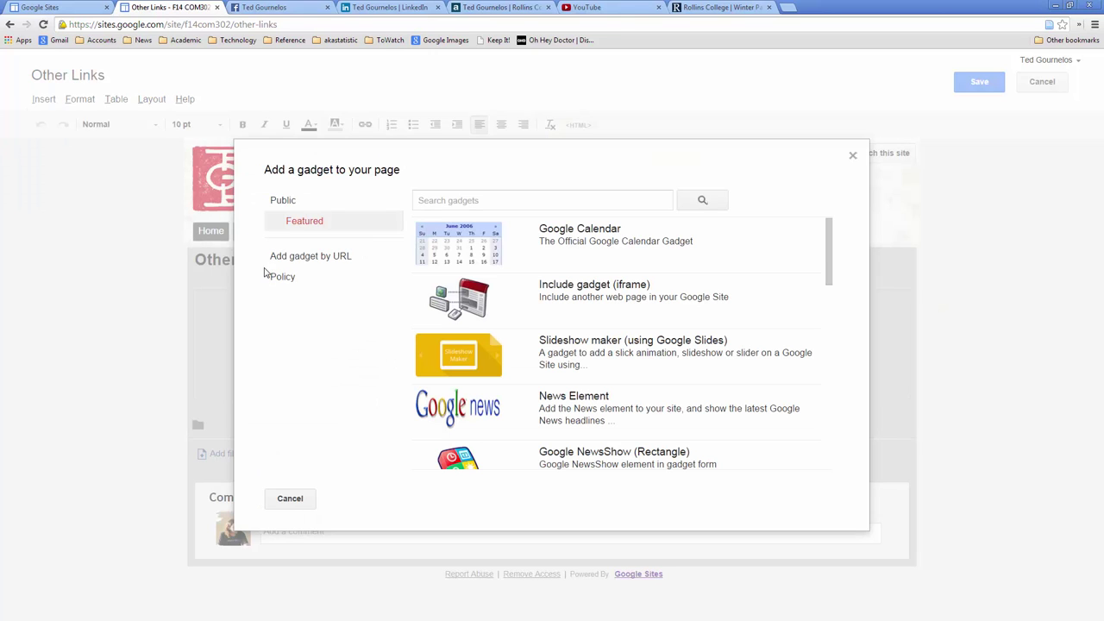
left_click(590, 304)
left_click(590, 464)
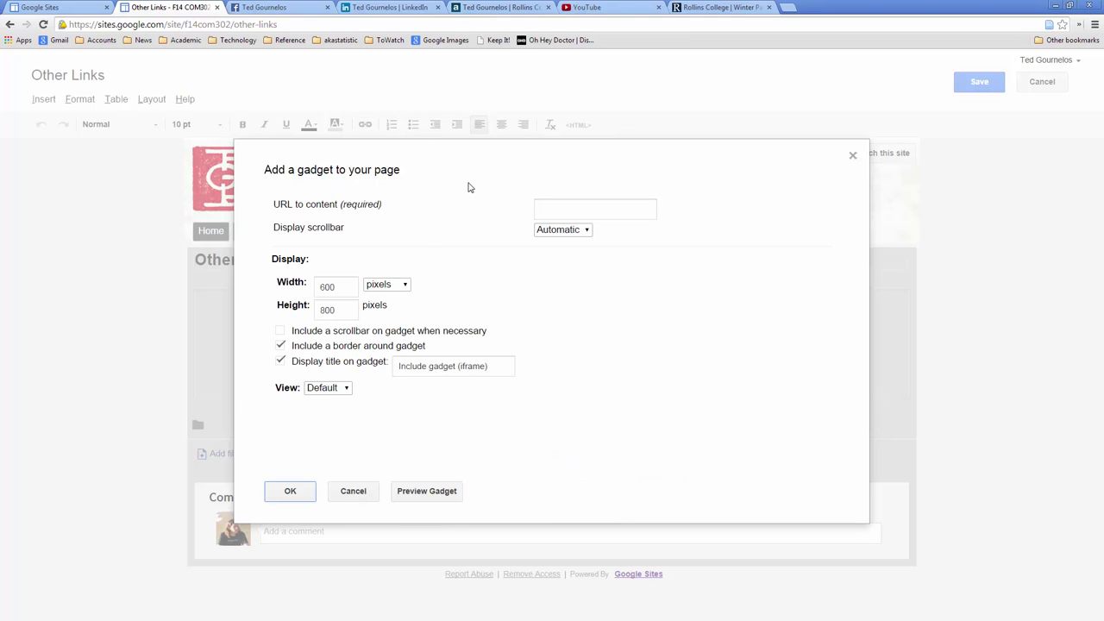
- Copy the Rollins College home page address from its open browser page and close that page
left_click(721, 7)
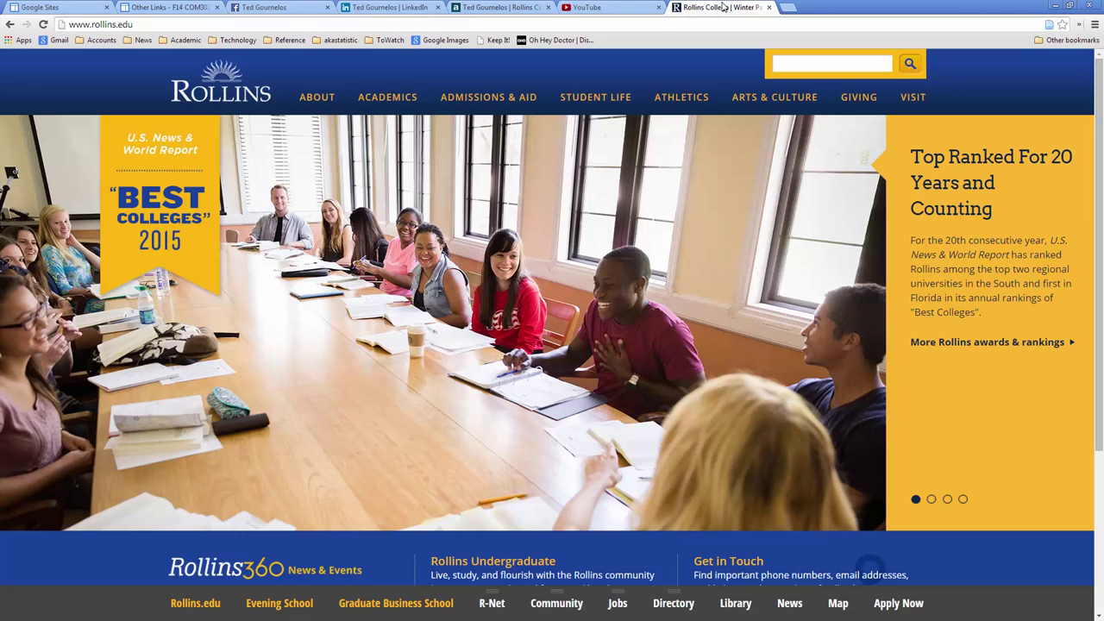
left_click(126, 24)
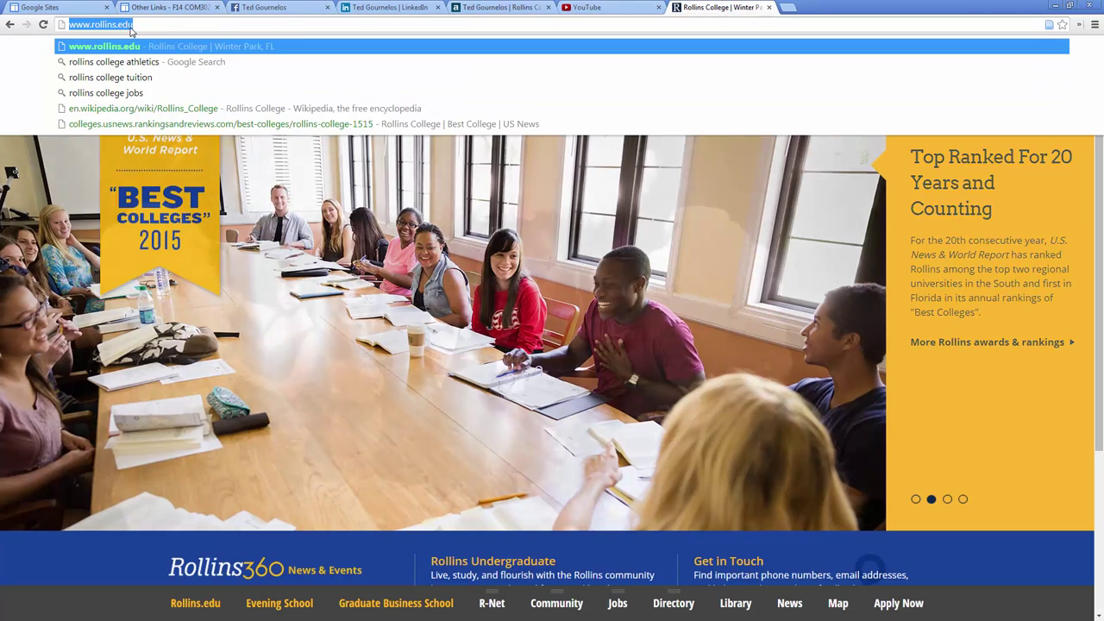
right_click(128, 26)
left_click(163, 70)
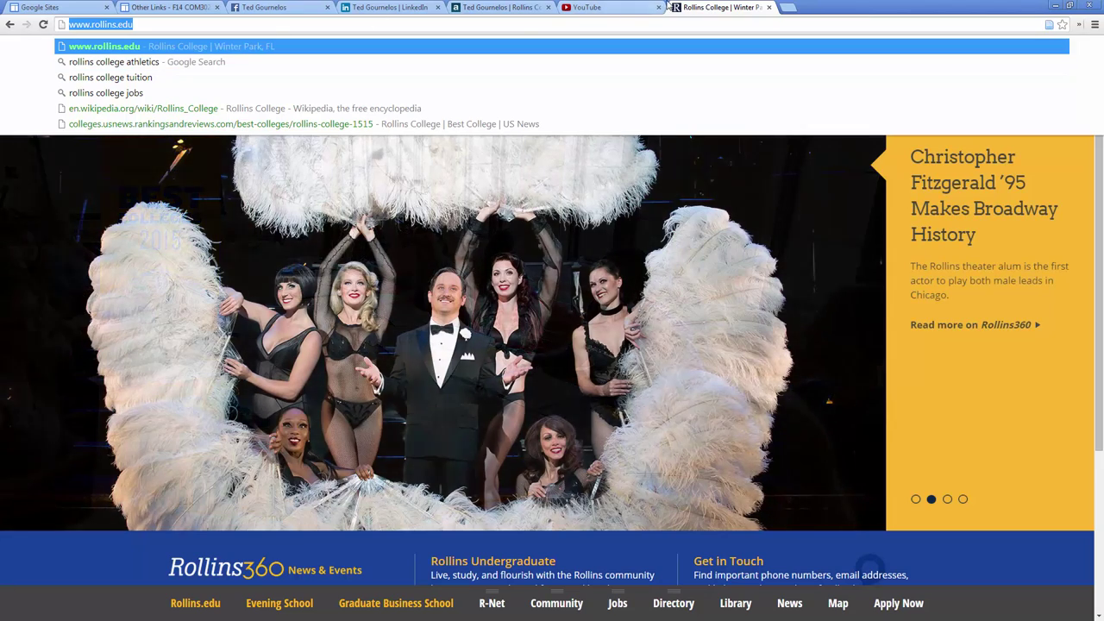
key("ctrl+w")
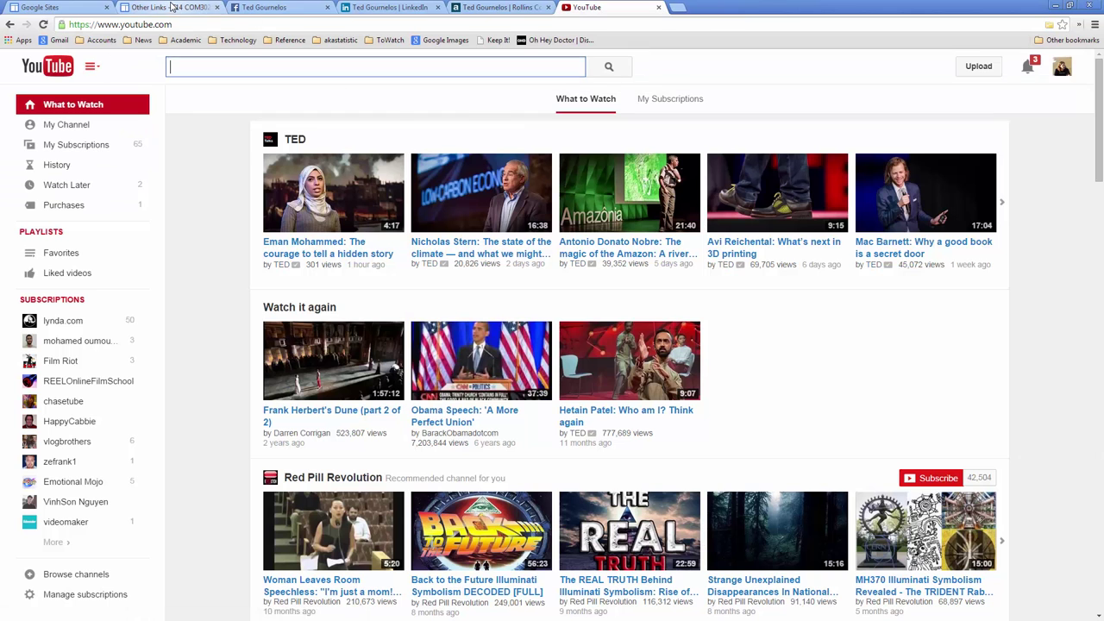
left_click(168, 7)
left_click(559, 210)
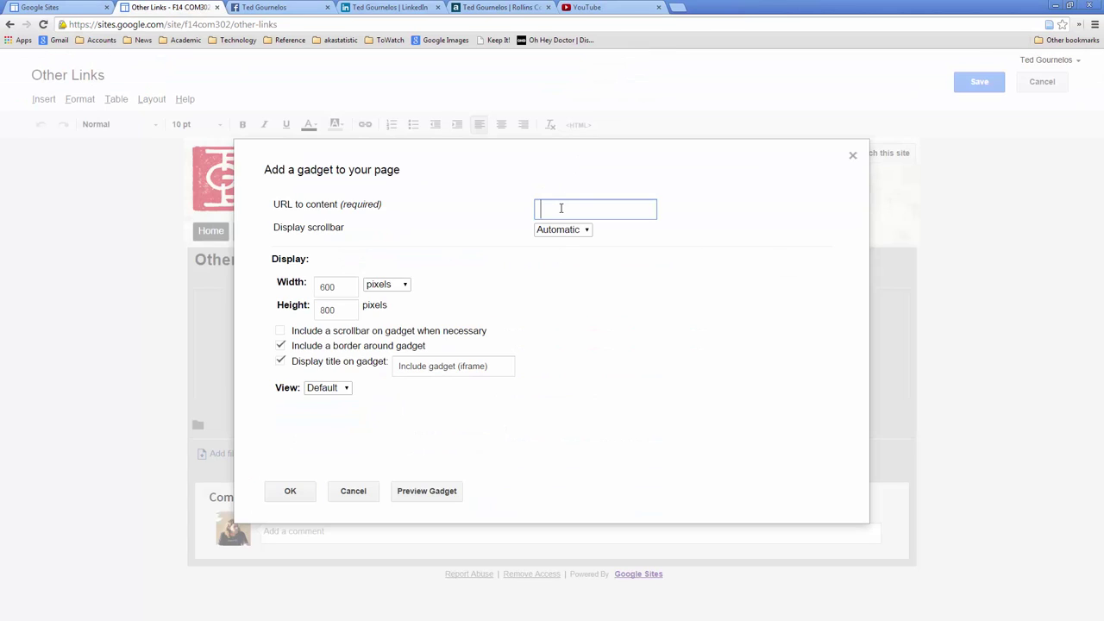
right_click(560, 209)
left_click(614, 288)
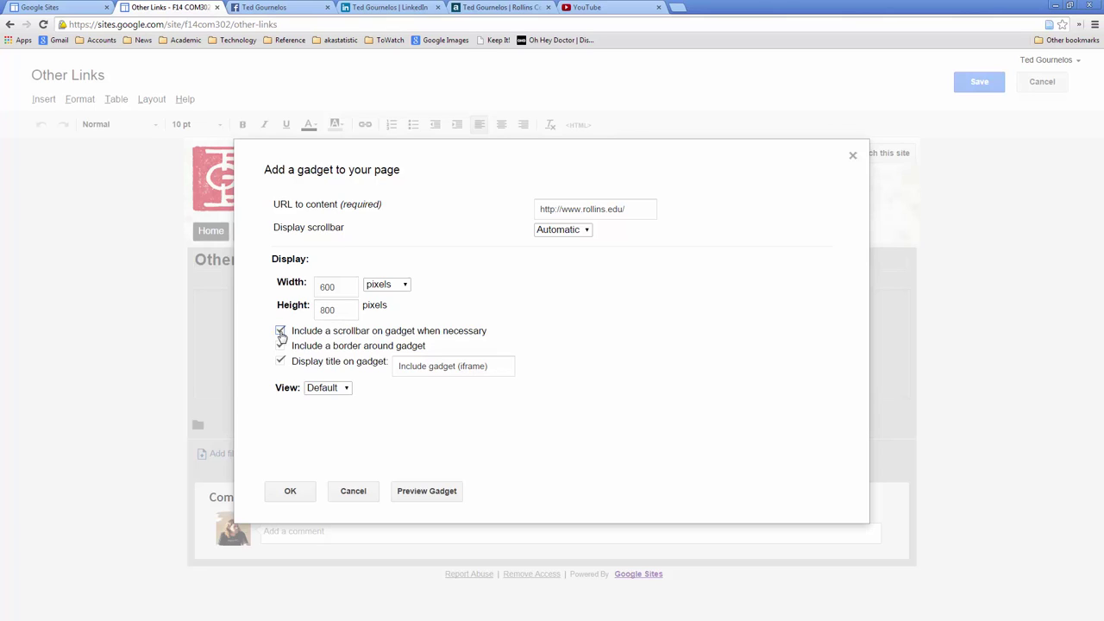
left_click(280, 361)
left_click(290, 492)
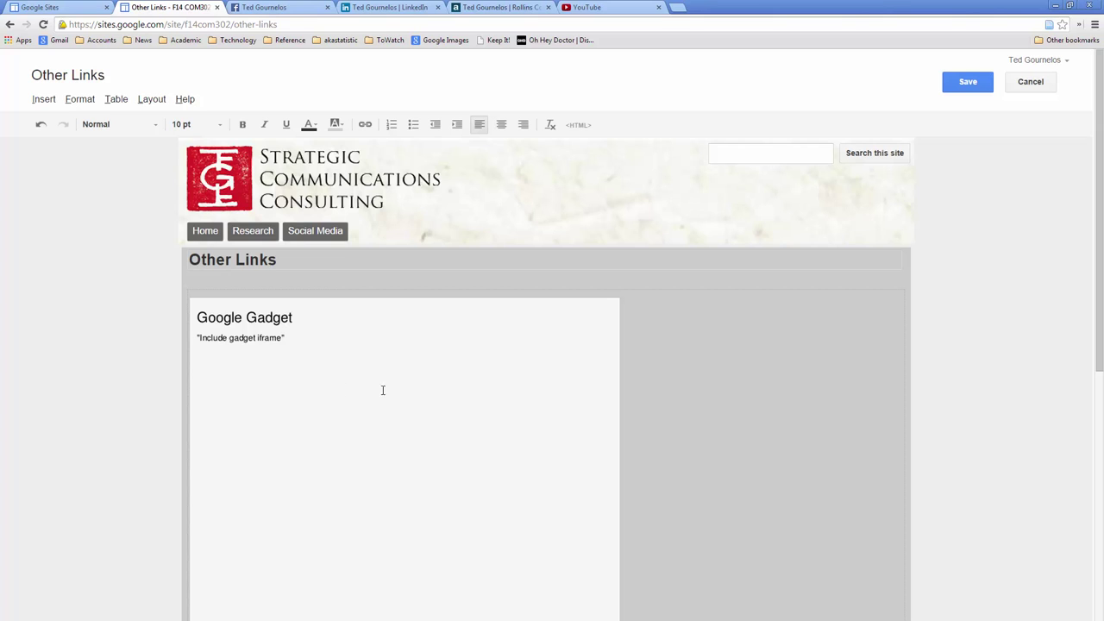
- Try centring the iframe gadget on the page and return it to left alignment
scroll(415, 397, "down", 5)
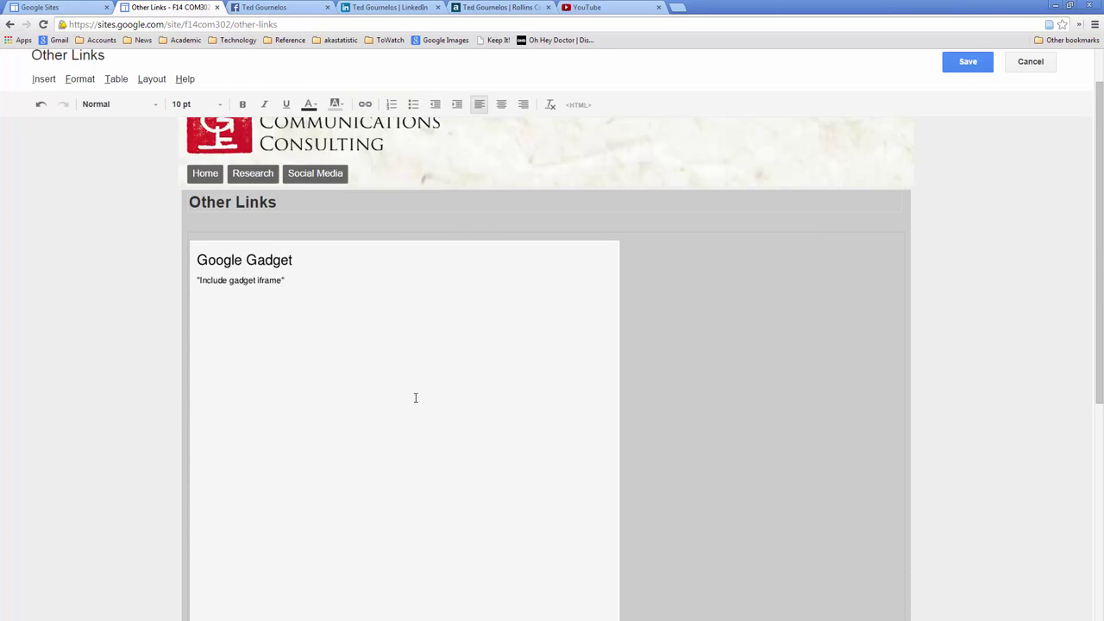
scroll(423, 400, "up", 5)
left_click(306, 361)
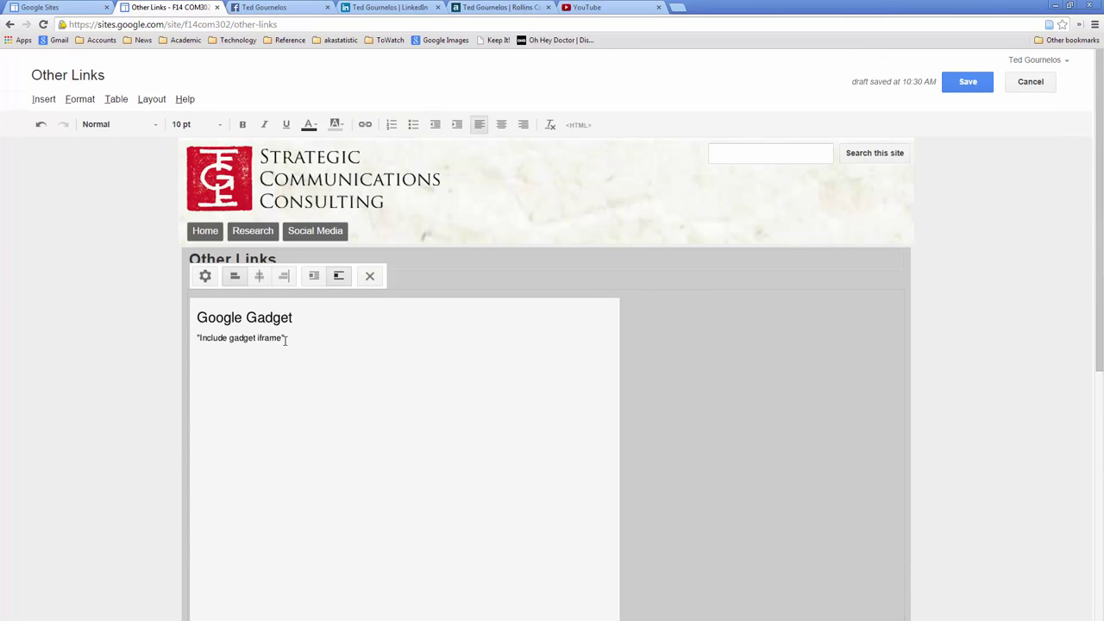
left_click(260, 276)
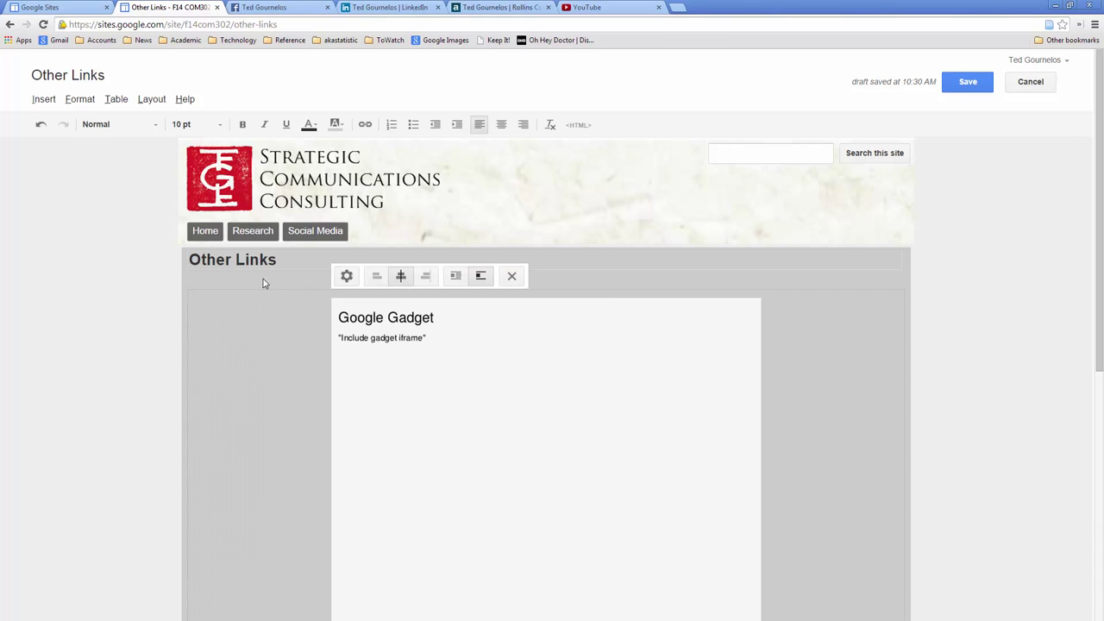
left_click(376, 278)
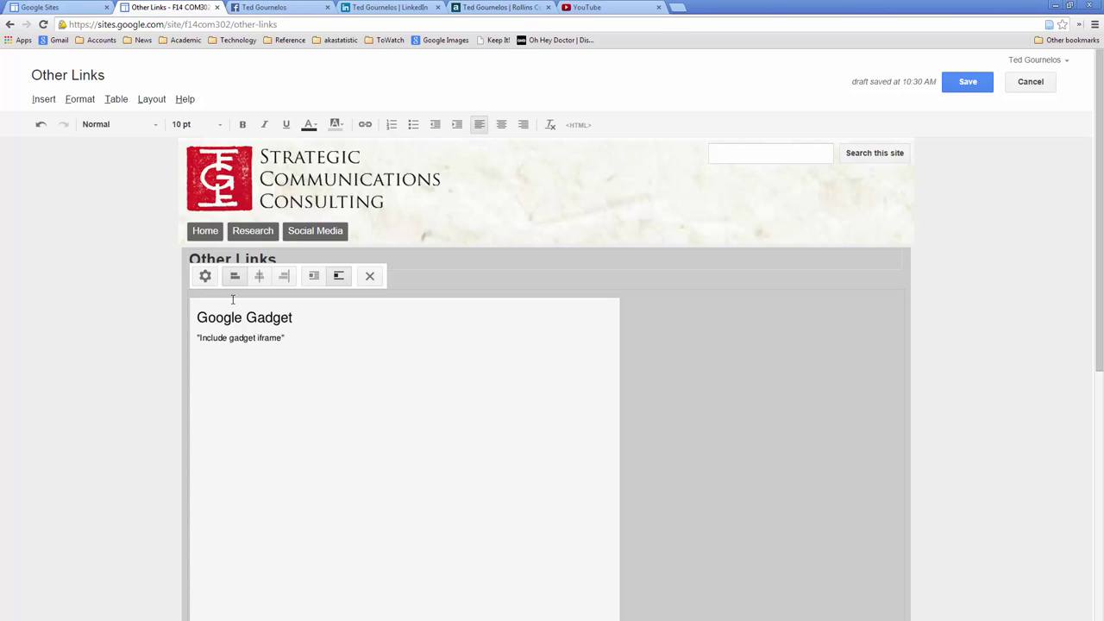
- Open the iframe gadget's properties and set its width to 100 percent
left_click(206, 276)
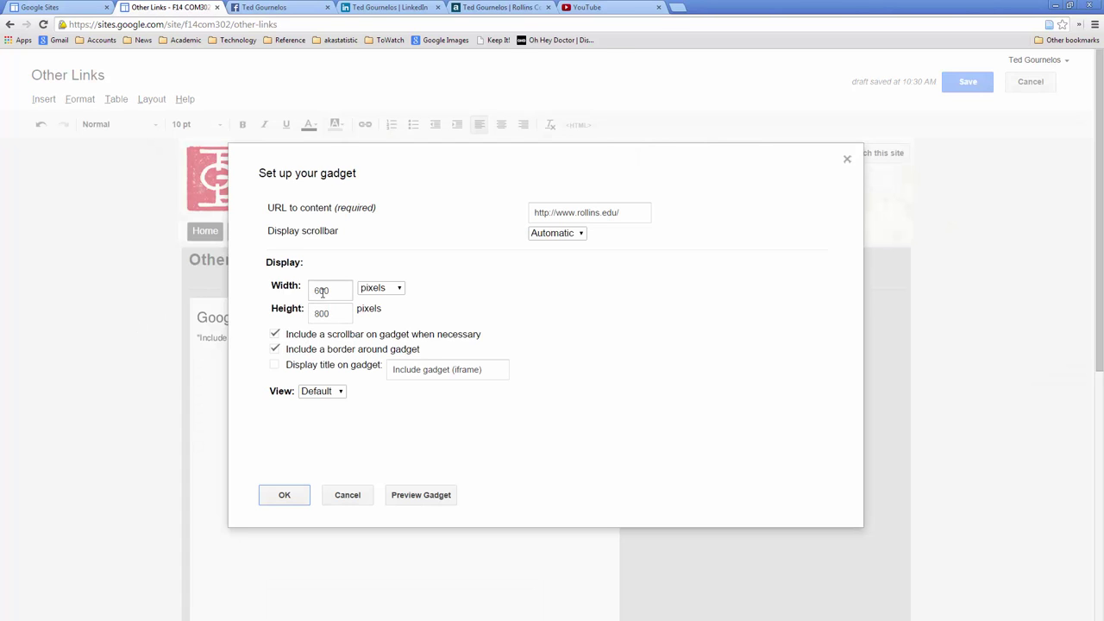
left_click(368, 290)
left_click(373, 312)
left_click_drag(344, 291, 276, 291)
type("100")
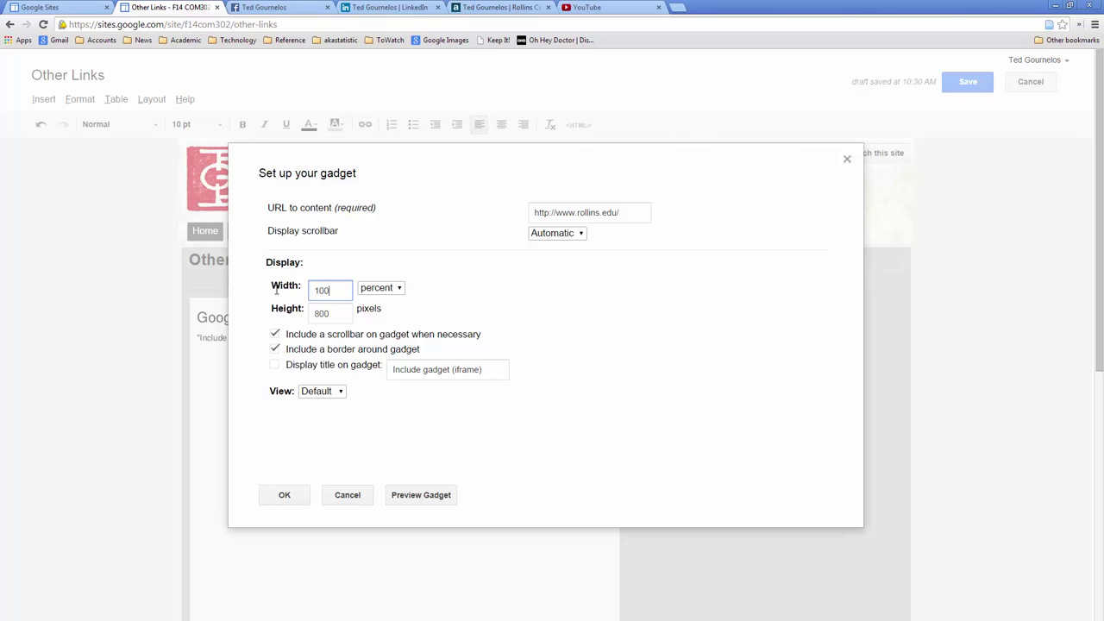
- Set the iframe gadget's height to 600 pixels and apply the gadget settings
left_click(340, 316)
double_click(344, 316)
key("BackSpace")
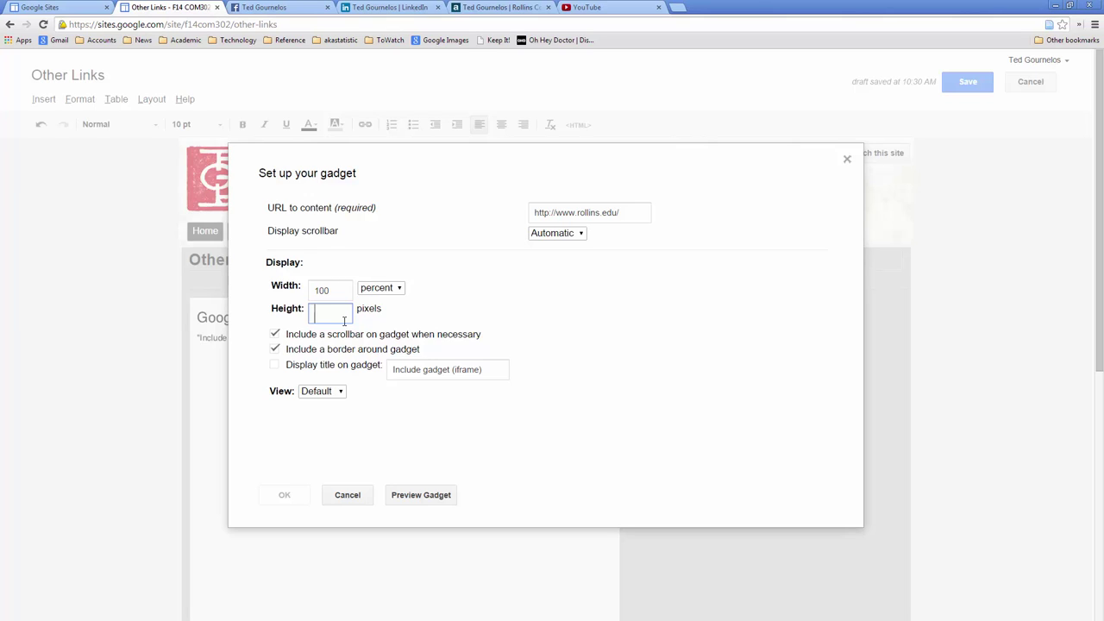
type("600")
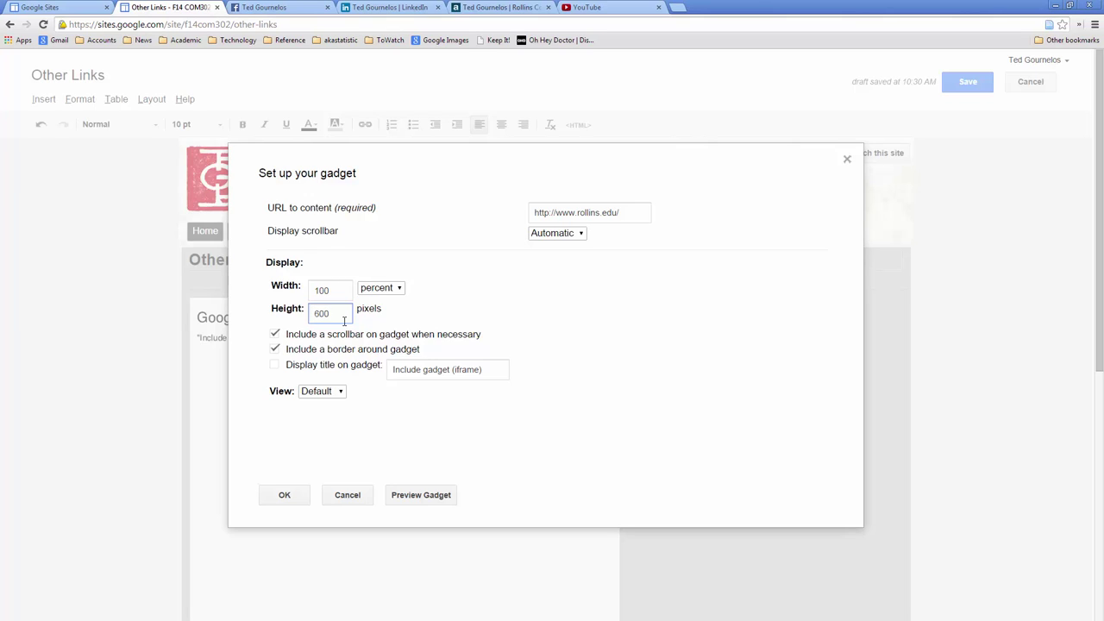
left_click(285, 495)
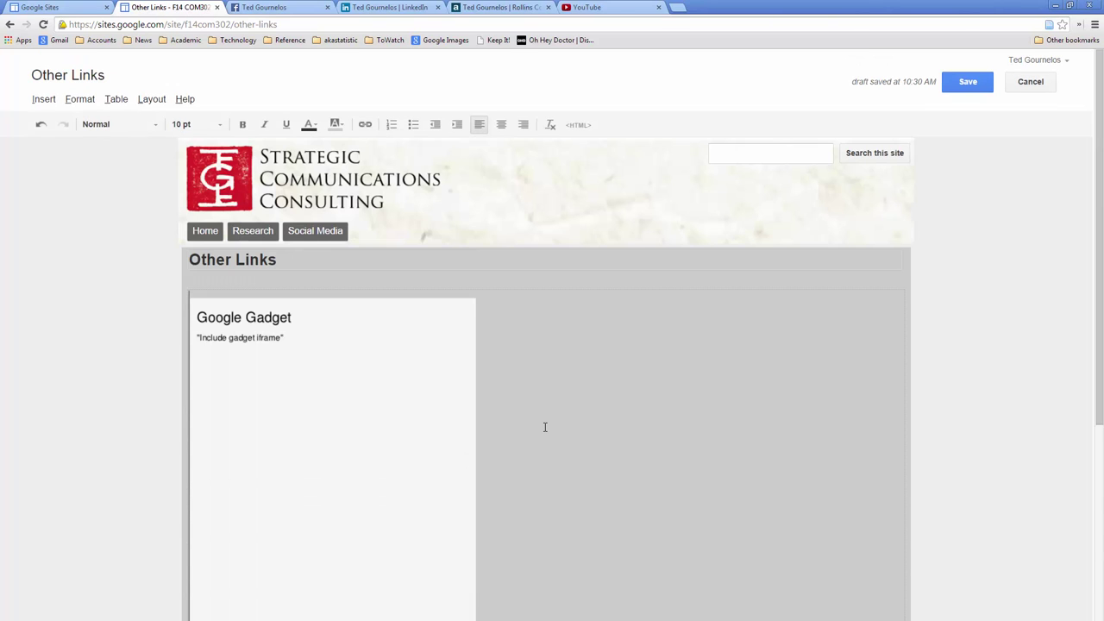
- Save the Other Links page and check how the embedded gadget displays
left_click(384, 420)
left_click(559, 412)
left_click(964, 86)
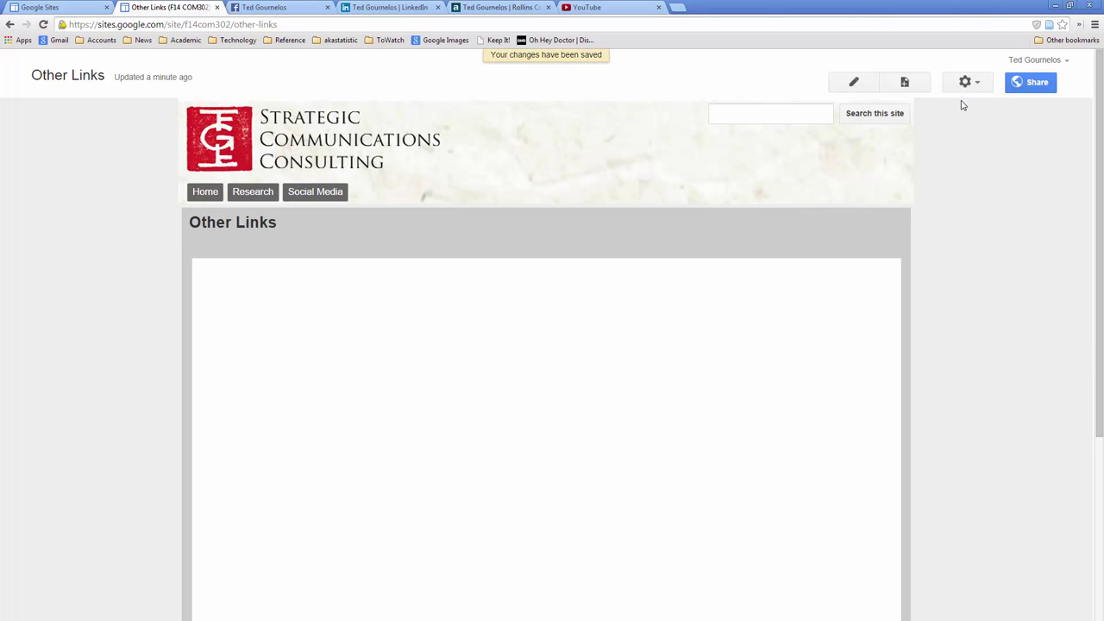
scroll(547, 365, "down", 5)
scroll(547, 362, "up", 5)
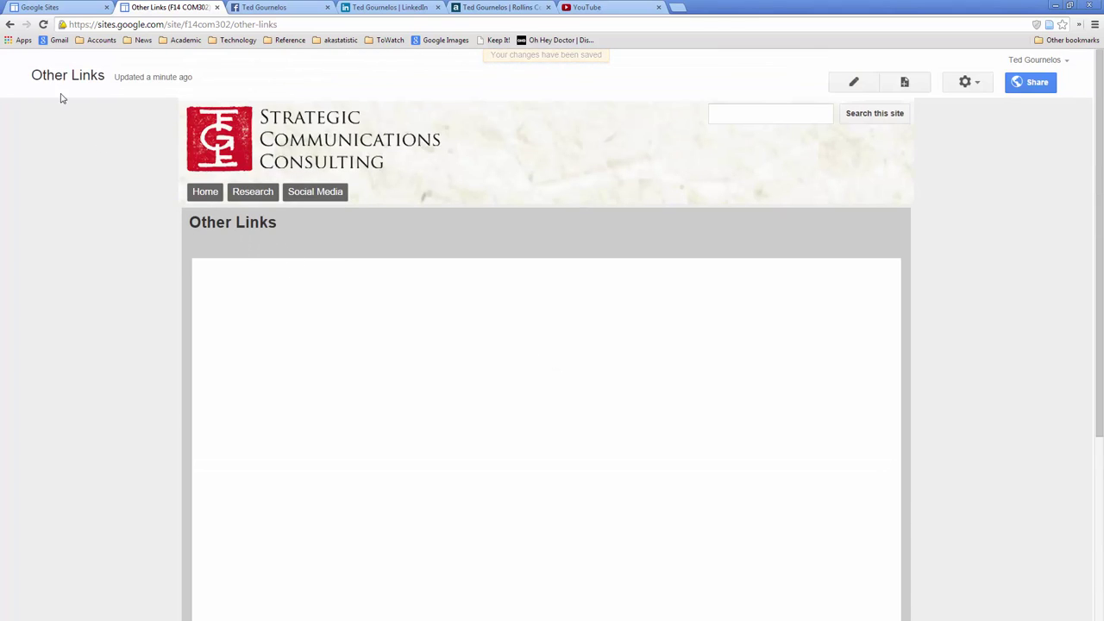
- Preview the Other Links page as a viewer, look over the embedded gadget area and close the preview
left_click(968, 82)
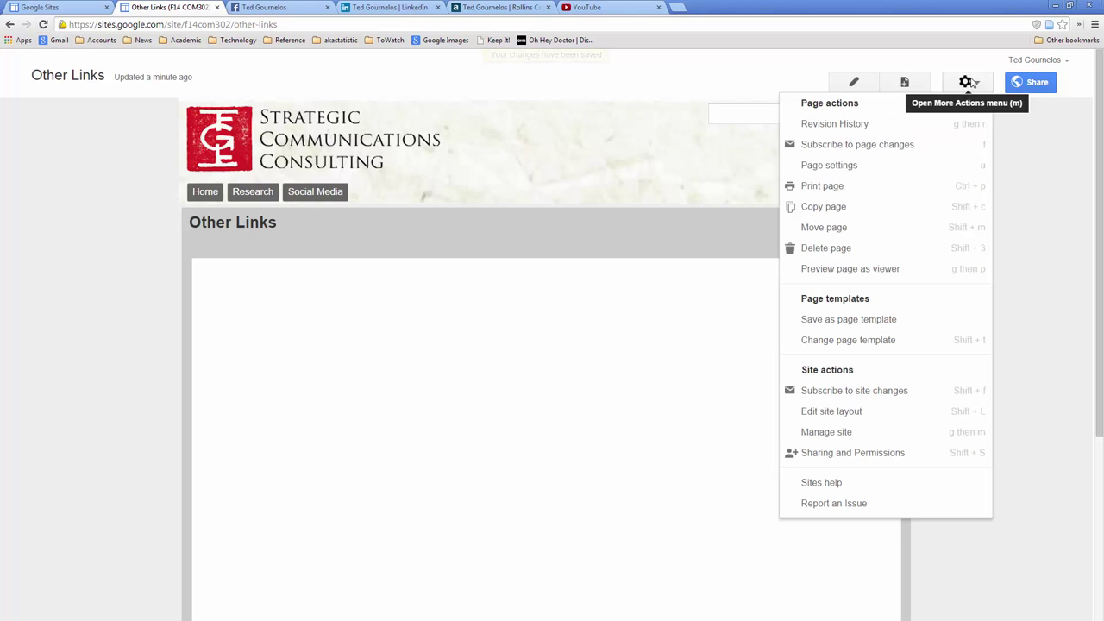
left_click(888, 269)
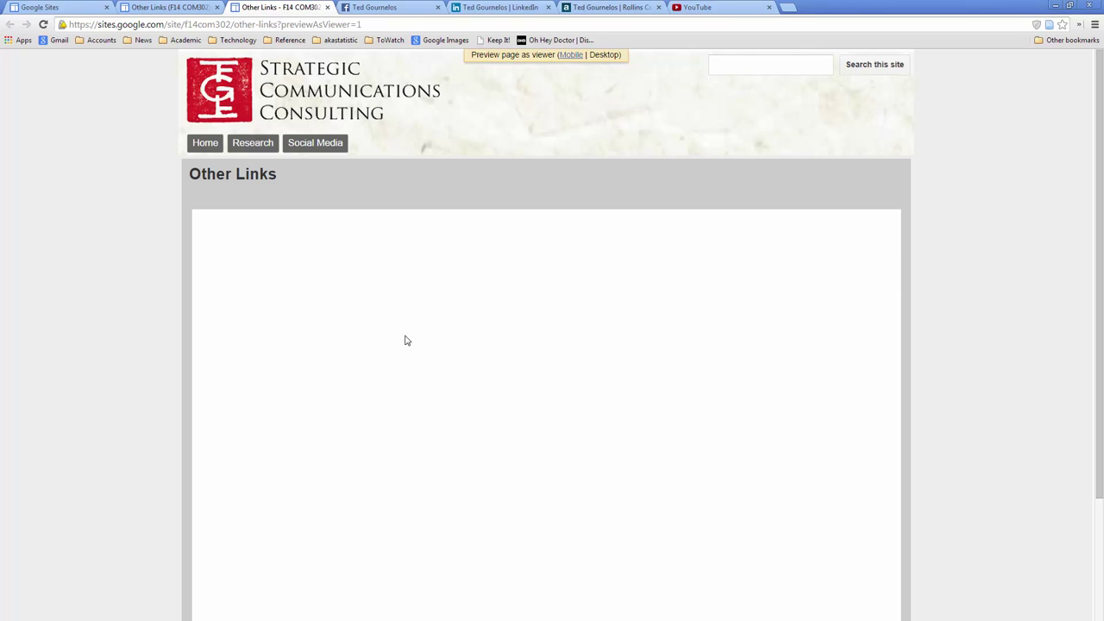
scroll(431, 484, "down", 1)
scroll(438, 481, "up", 1)
left_click(328, 7)
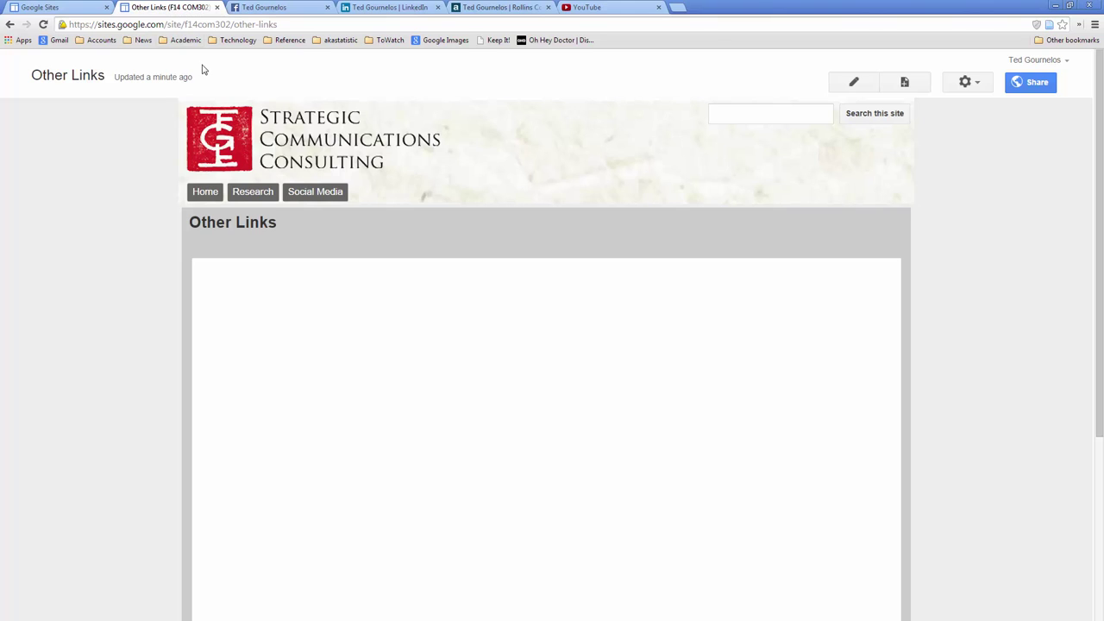
- Remove the iframe gadget from the Other Links page and save the page
left_click_drag(70, 25, 90, 25)
left_click(93, 25)
left_click(853, 82)
left_click(302, 457)
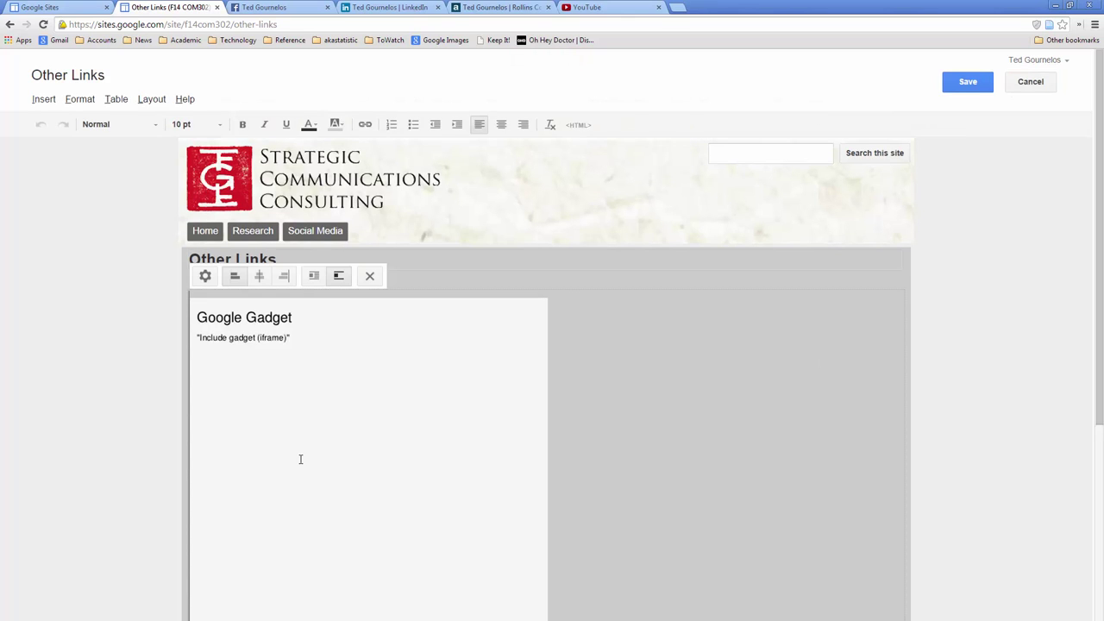
left_click(369, 276)
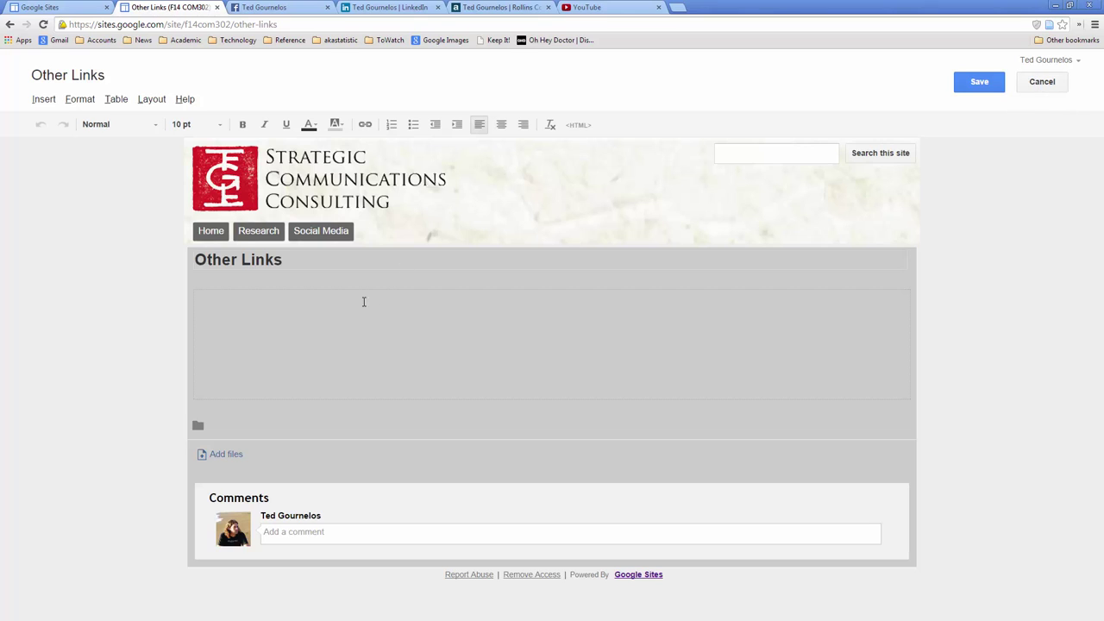
left_click(984, 86)
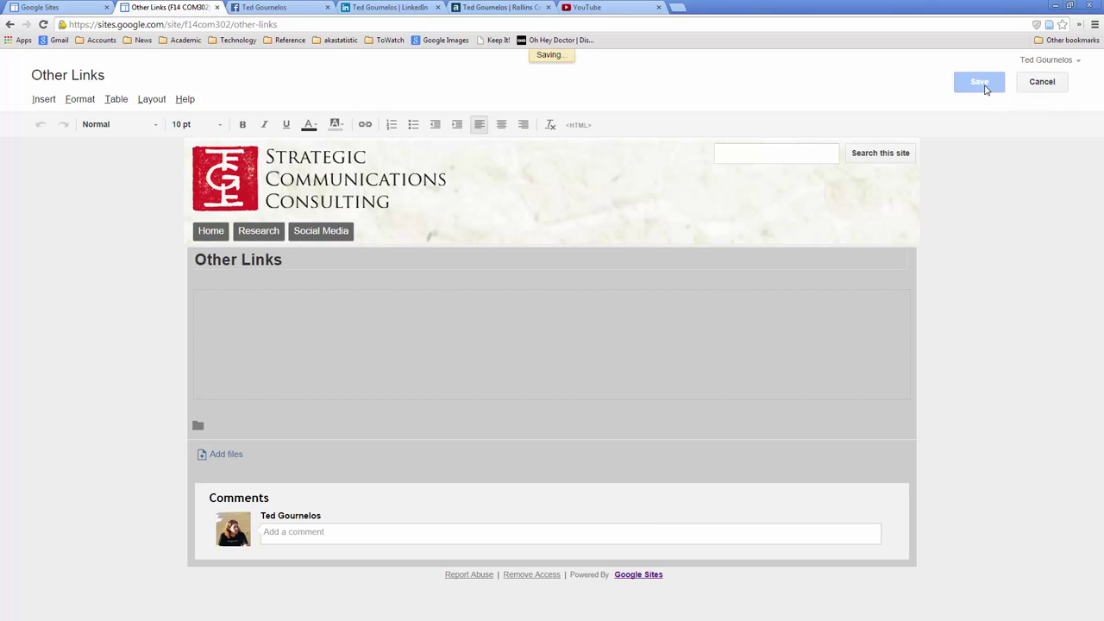
left_click(980, 82)
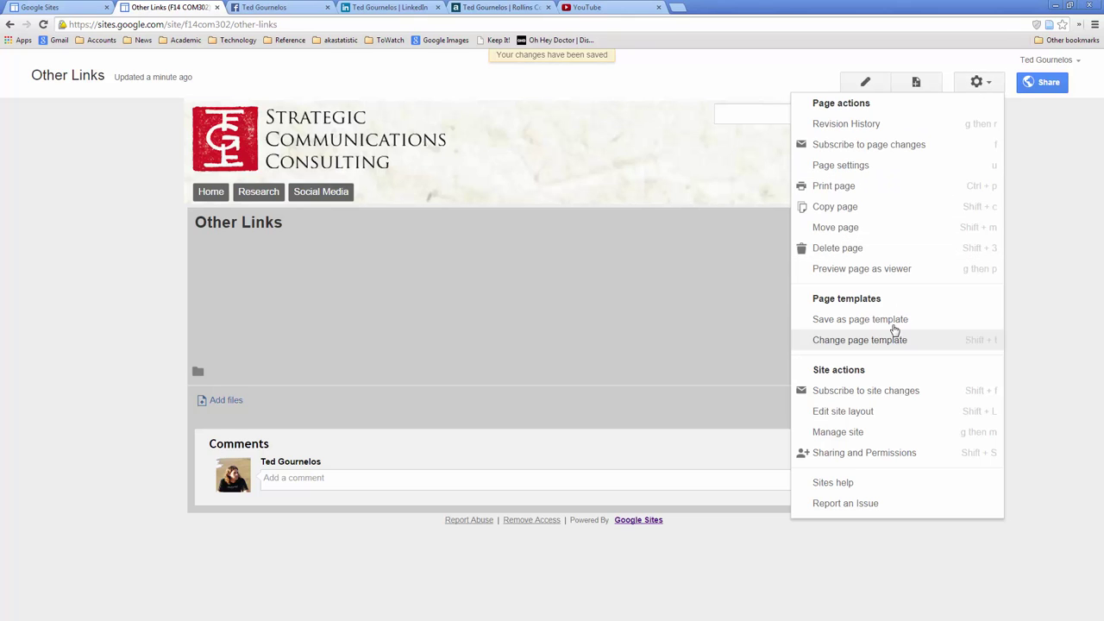
left_click(883, 417)
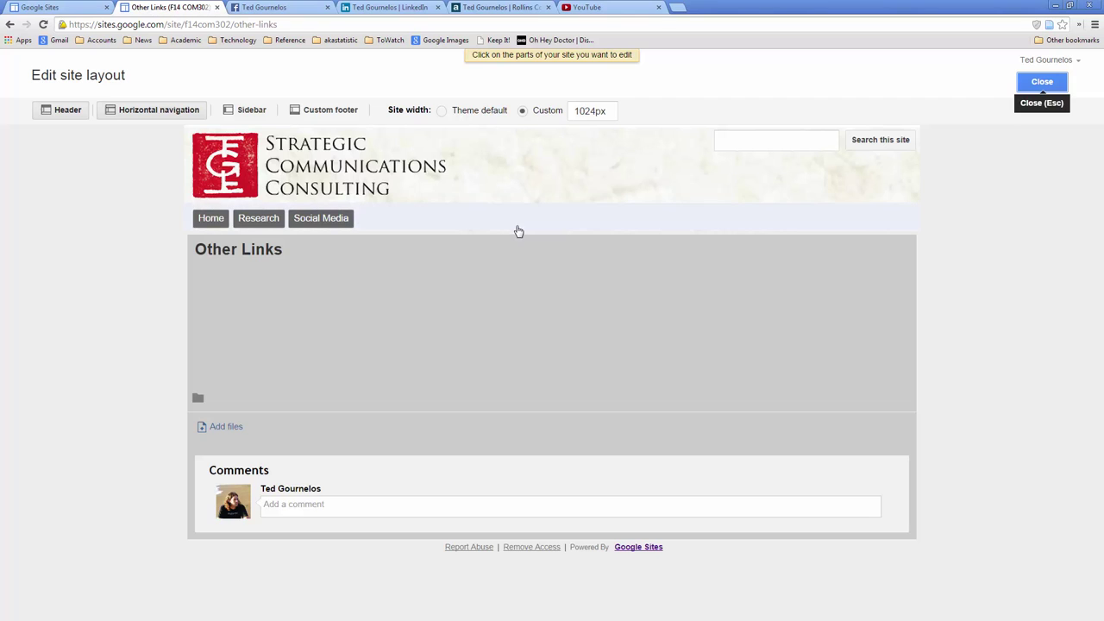
left_click(517, 231)
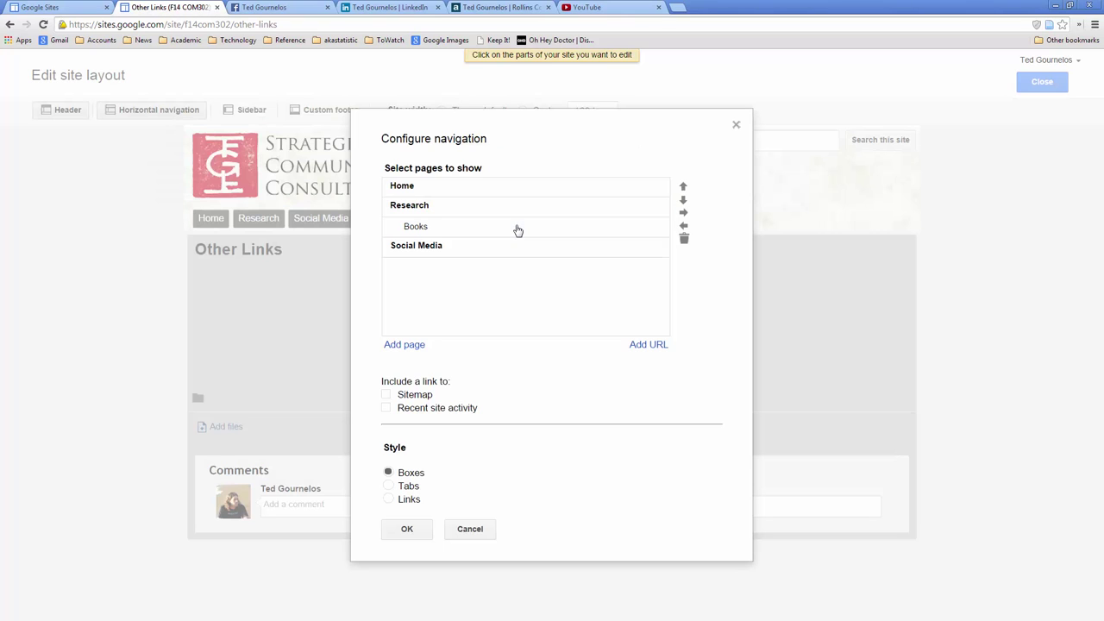
left_click(647, 345)
left_click(528, 317)
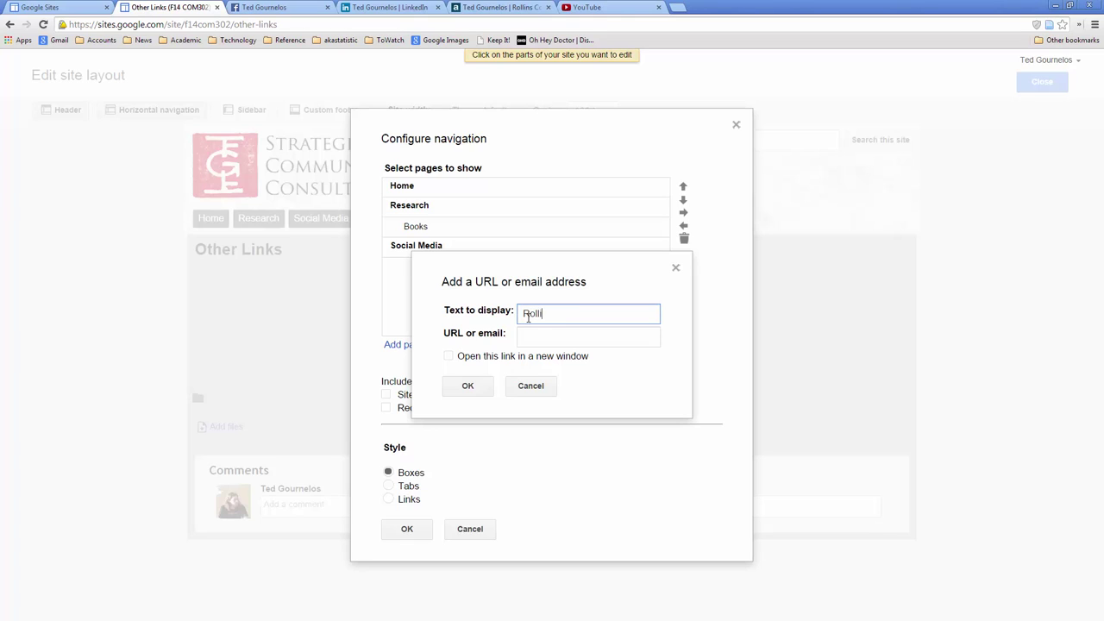
type("Rollins College")
key("Tab")
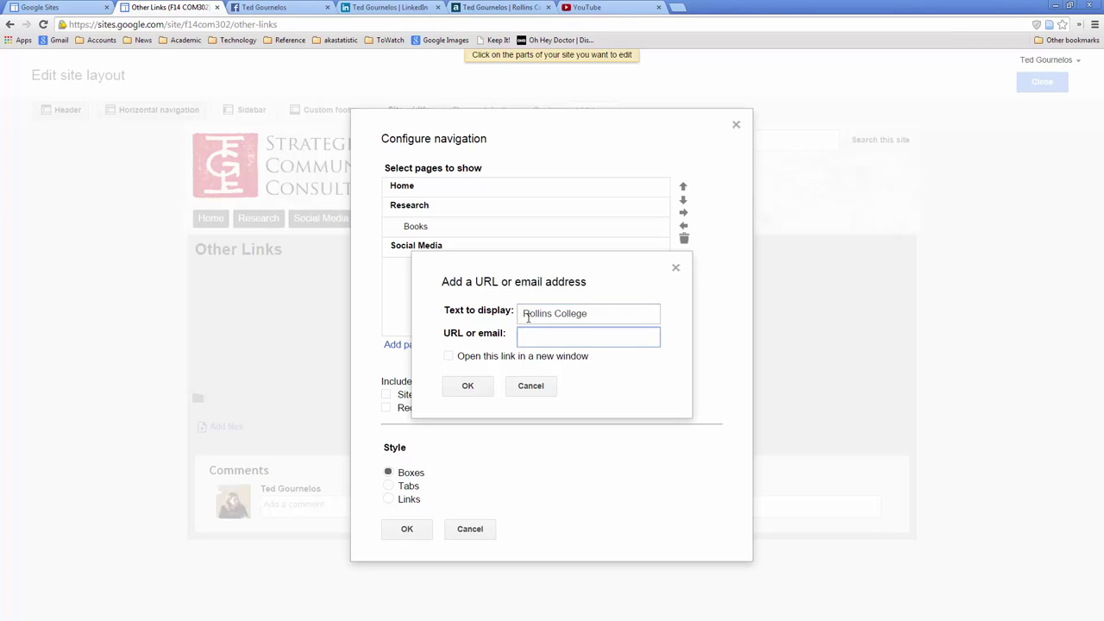
type("http://www.rollins.edu")
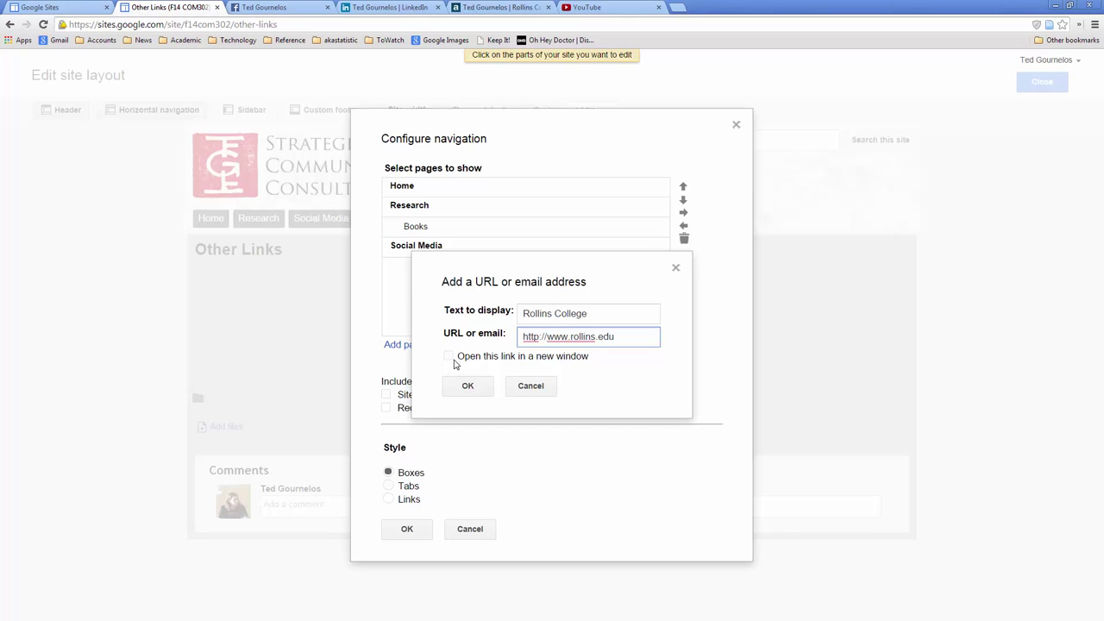
left_click(470, 388)
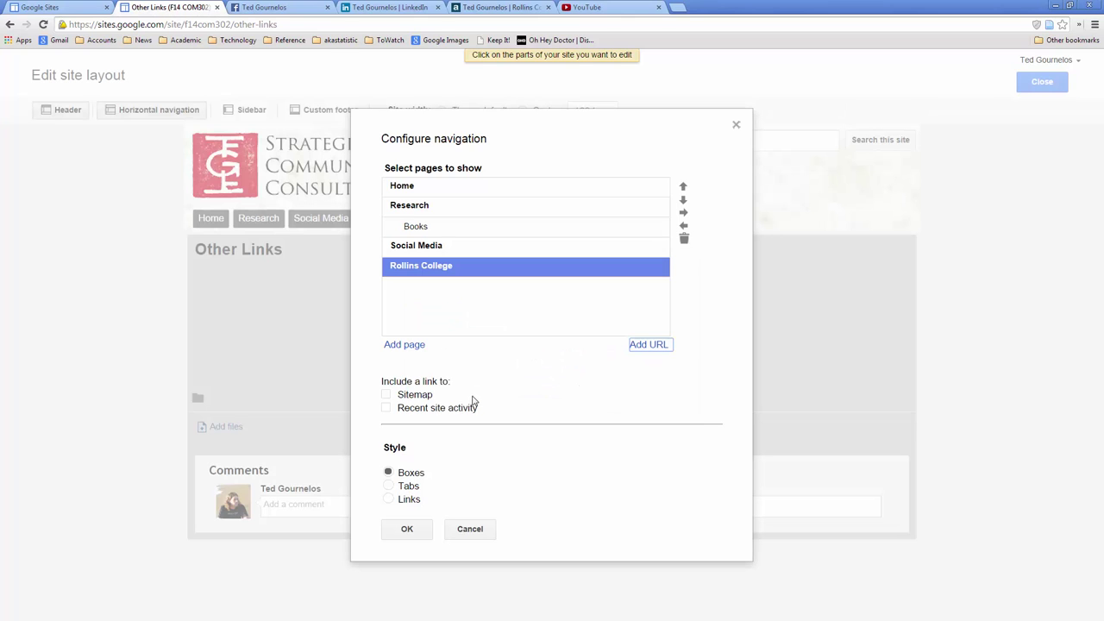
left_click(405, 529)
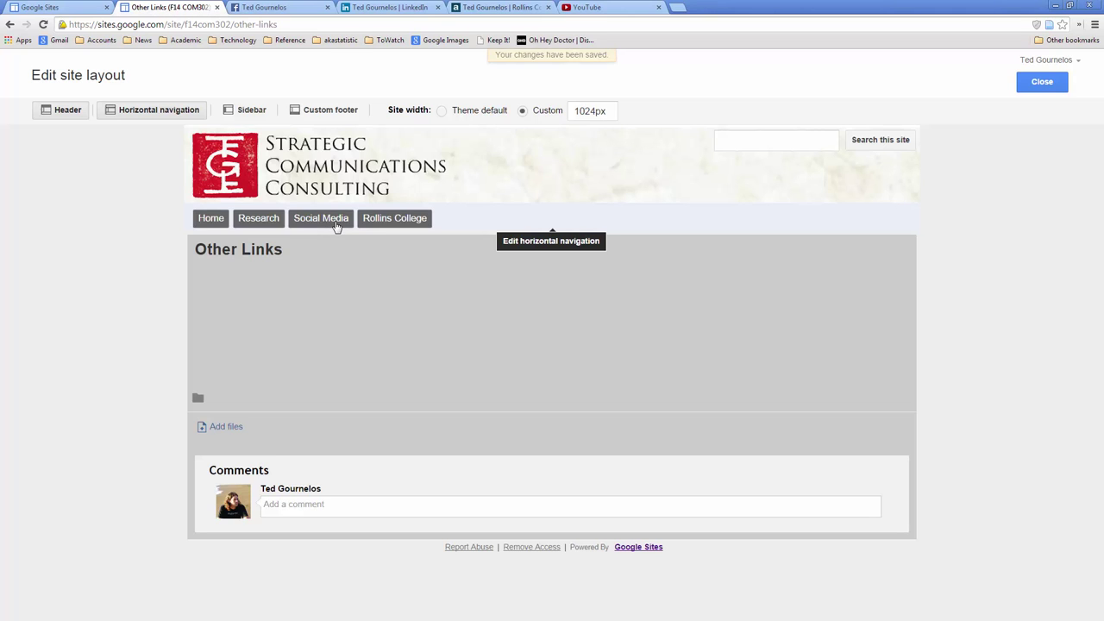
- Add a Facebook link to the horizontal navigation, using the profile address copied from the open Facebook page
left_click(487, 228)
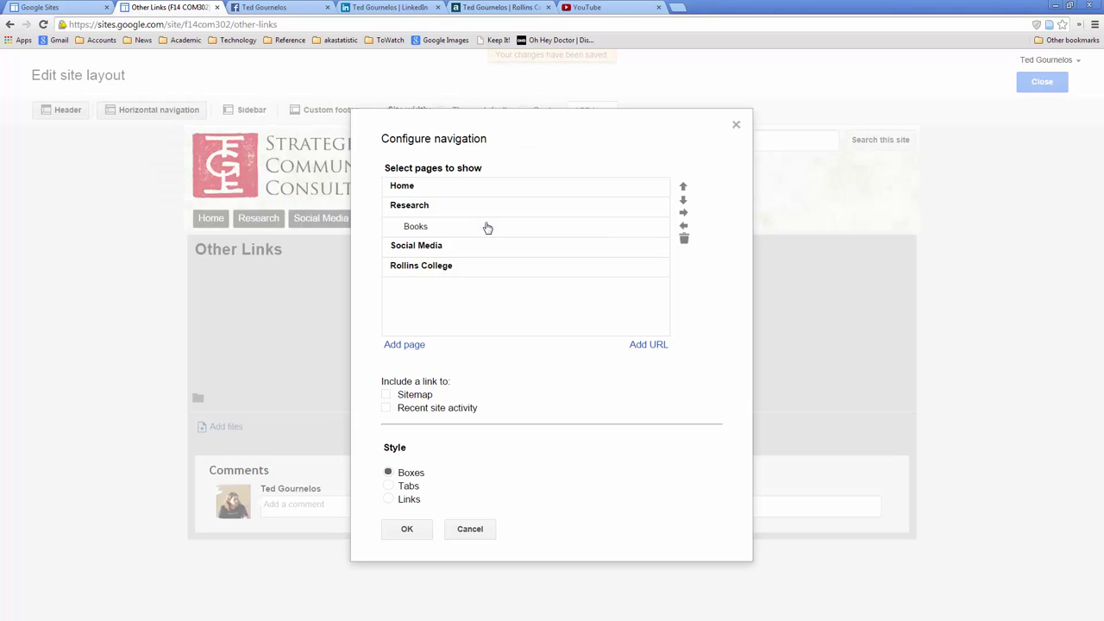
left_click(638, 345)
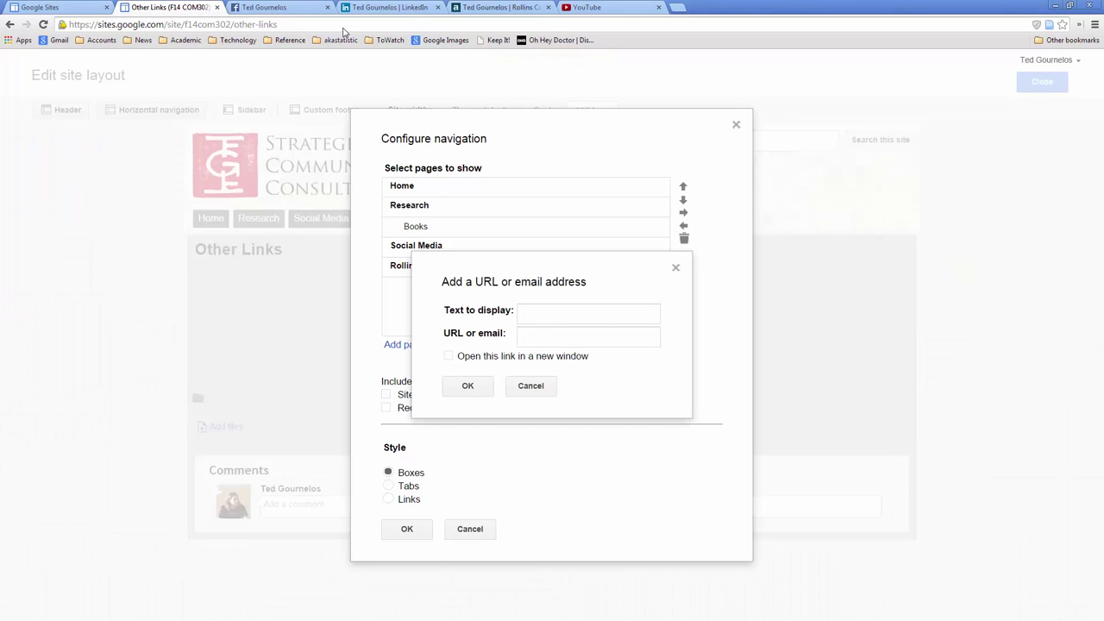
left_click(556, 316)
type("Facebook")
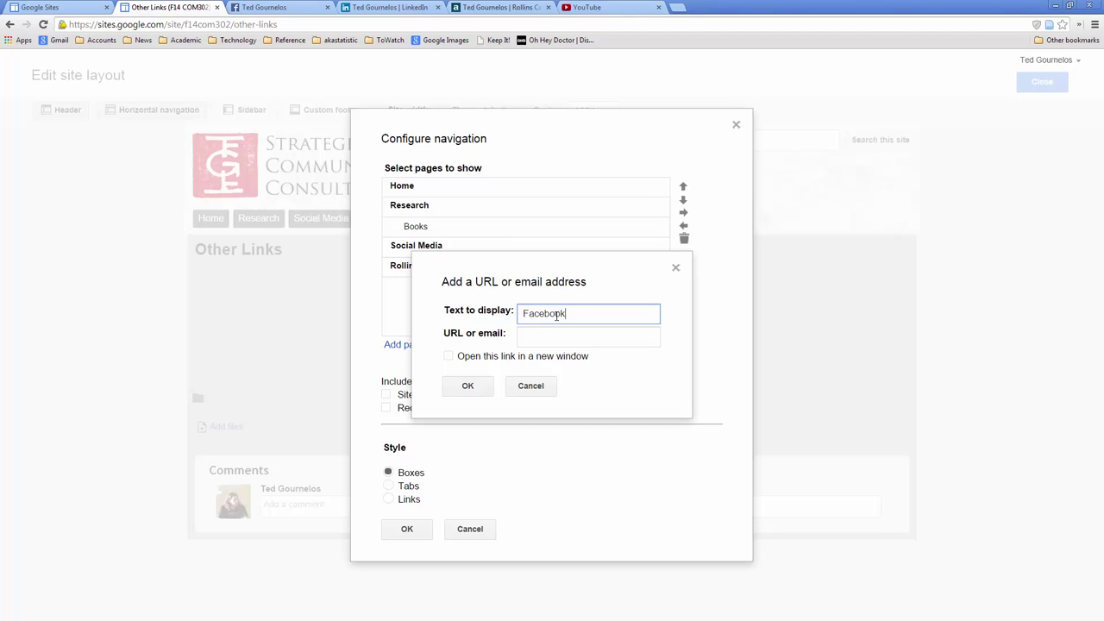
left_click(262, 8)
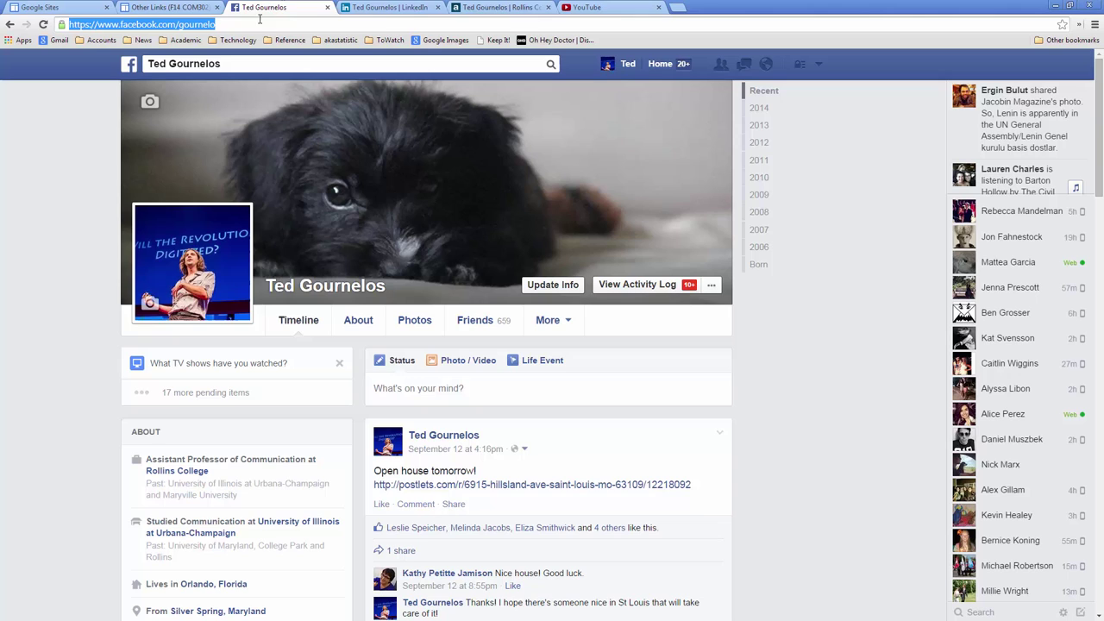
left_click(327, 7)
left_click(174, 6)
left_click(556, 339)
key("ctrl+v")
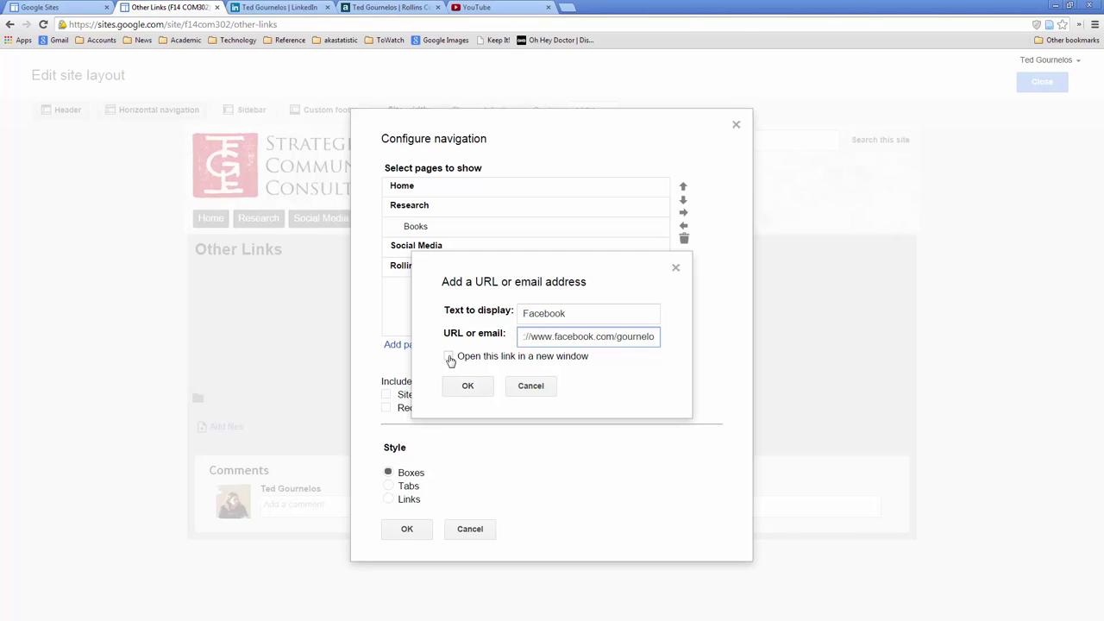
left_click(486, 387)
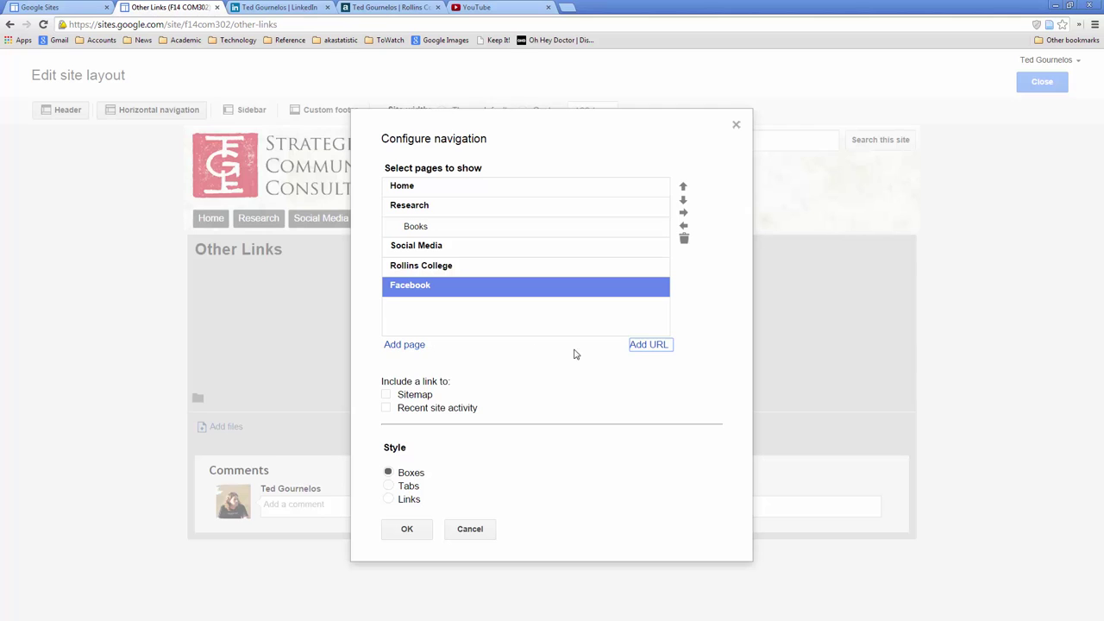
- Add an Academia link to the navigation list, using the profile address from the open Academia page
left_click(641, 347)
left_click(526, 308)
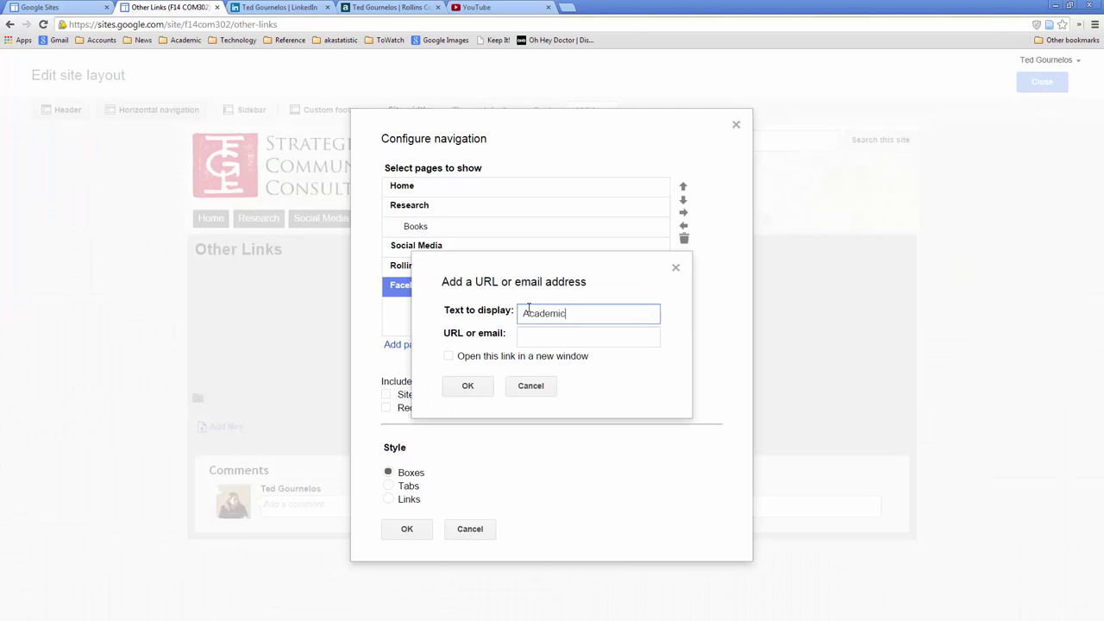
left_click(390, 7)
key("ctrl+w")
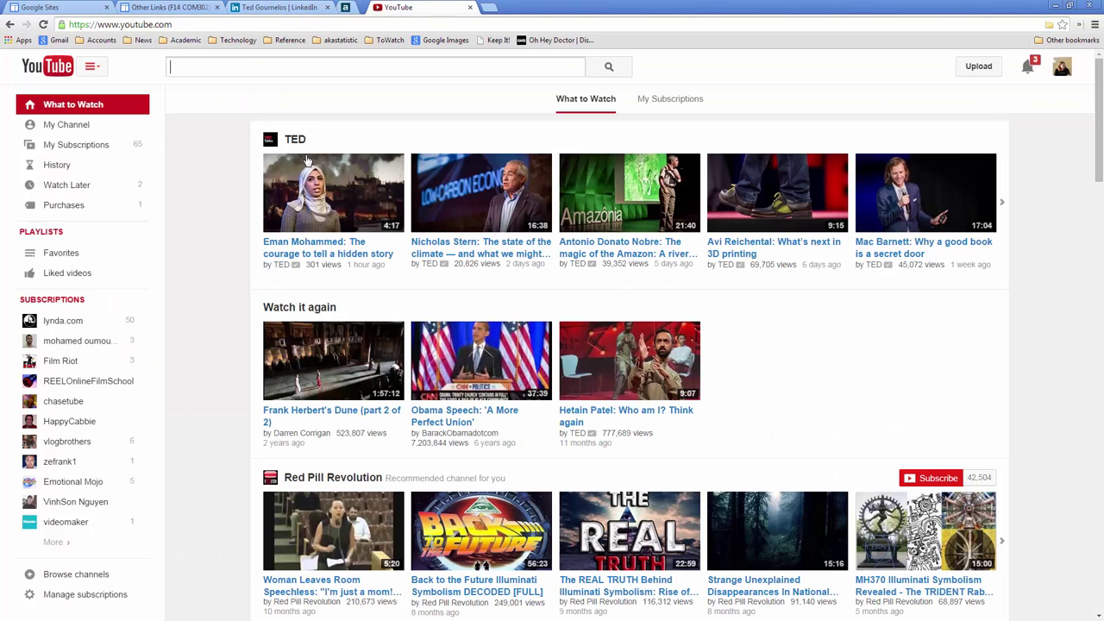
left_click(179, 8)
left_click(546, 338)
type("https://rollins.academia.edu/TedGournelos")
left_click(473, 390)
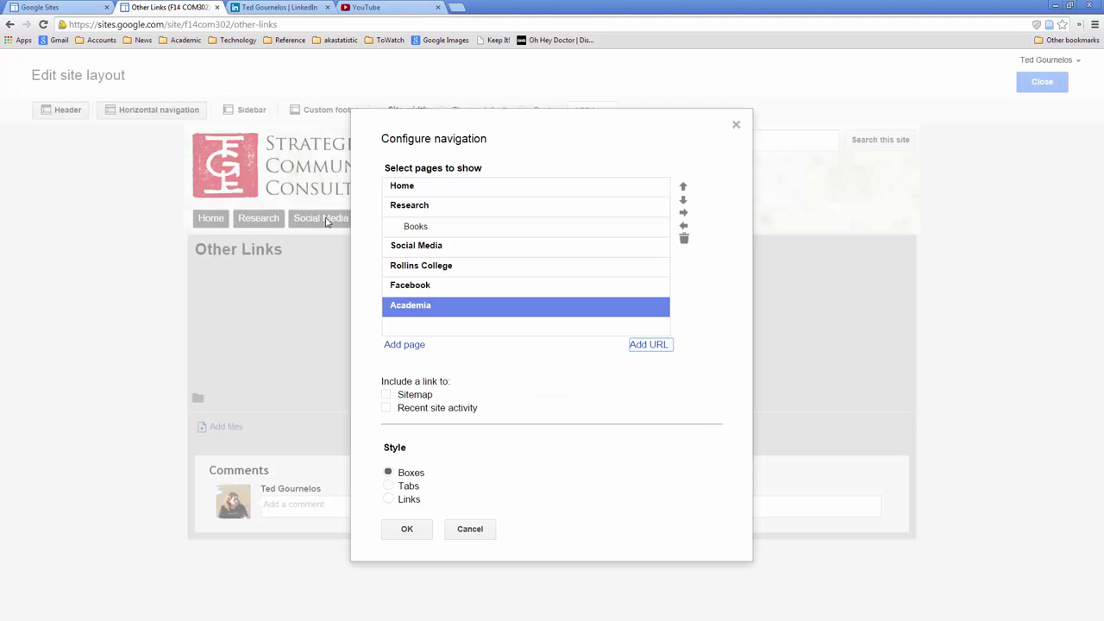
- Add a LinkedIn link to the navigation list, using the profile address from the open LinkedIn page
left_click(252, 10)
key("ctrl+w")
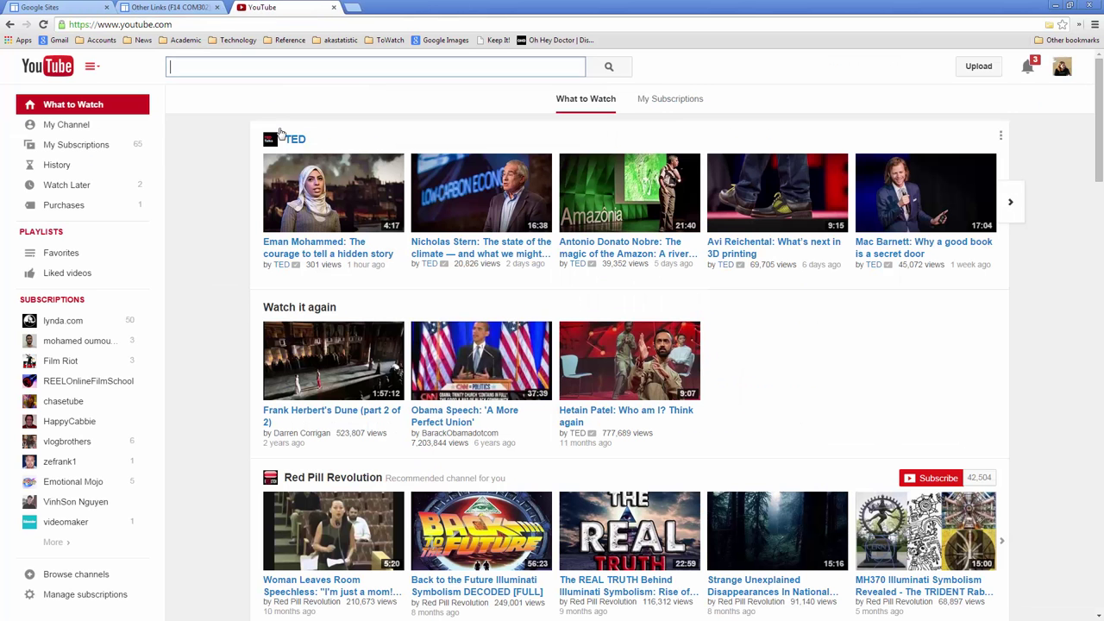
left_click(171, 12)
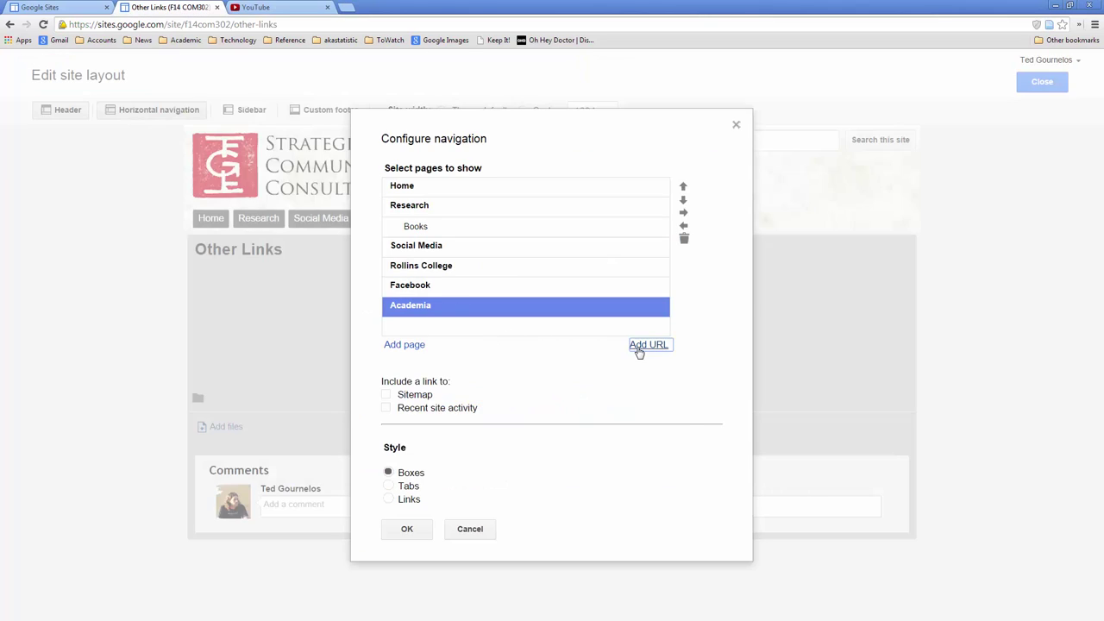
left_click(636, 350)
left_click(543, 311)
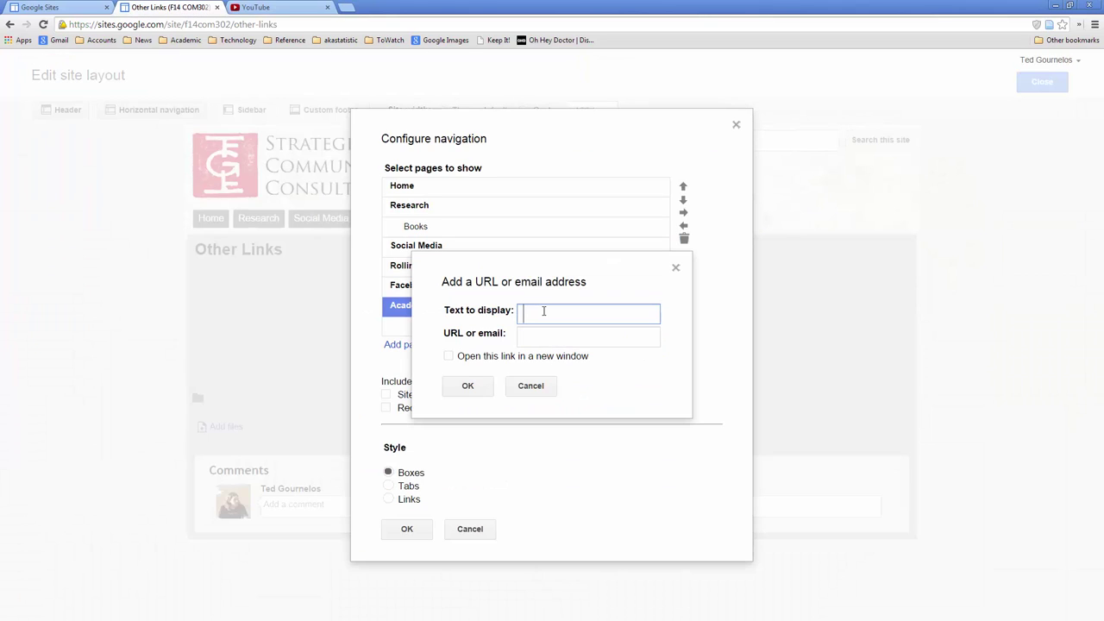
type("LinkedIOM")
key("BackSpace")
key("BackSpace")
key("BackSpace")
key("Tab")
key("ctrl+v")
left_click(481, 392)
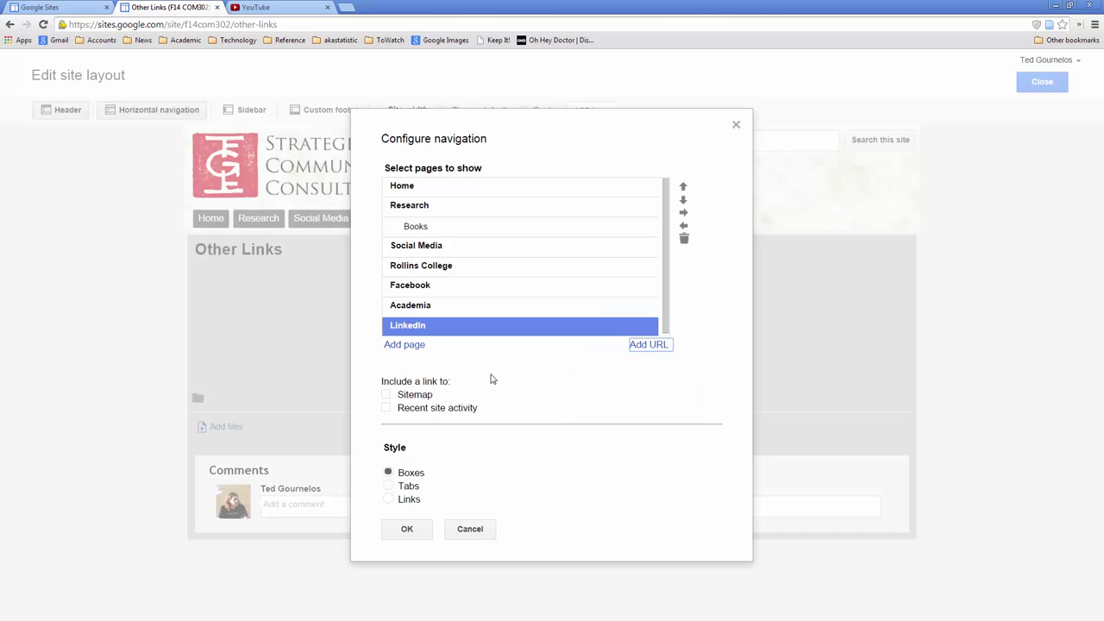
- Move the Facebook and Academia links above Rollins College and indent them as sub-items of Social Media
left_click(437, 293)
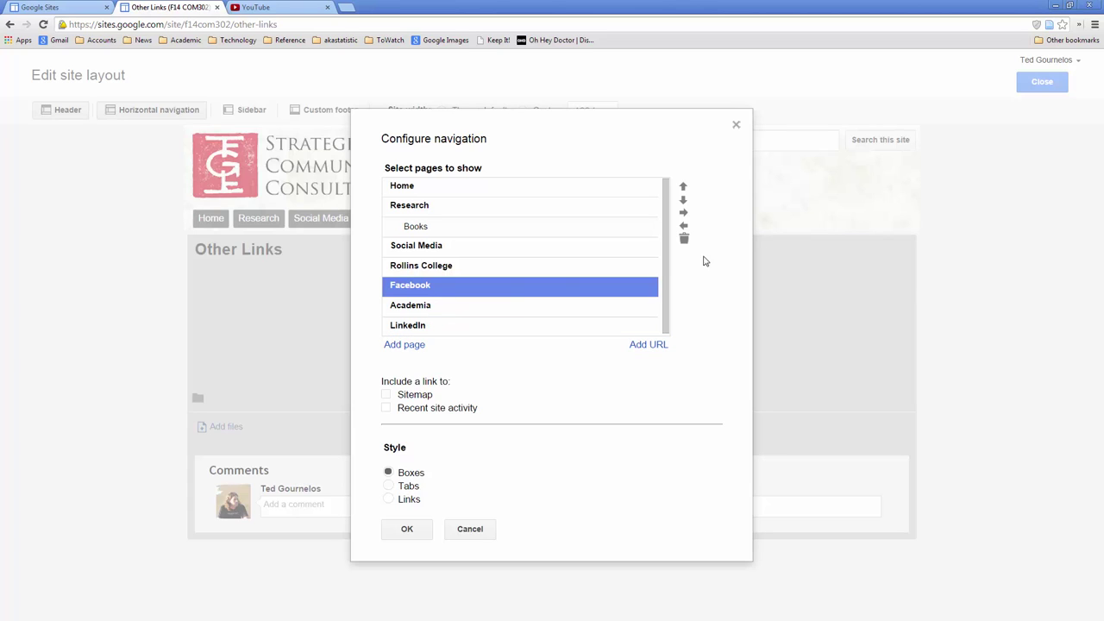
left_click(684, 188)
left_click(684, 213)
left_click(466, 309)
left_click(684, 188)
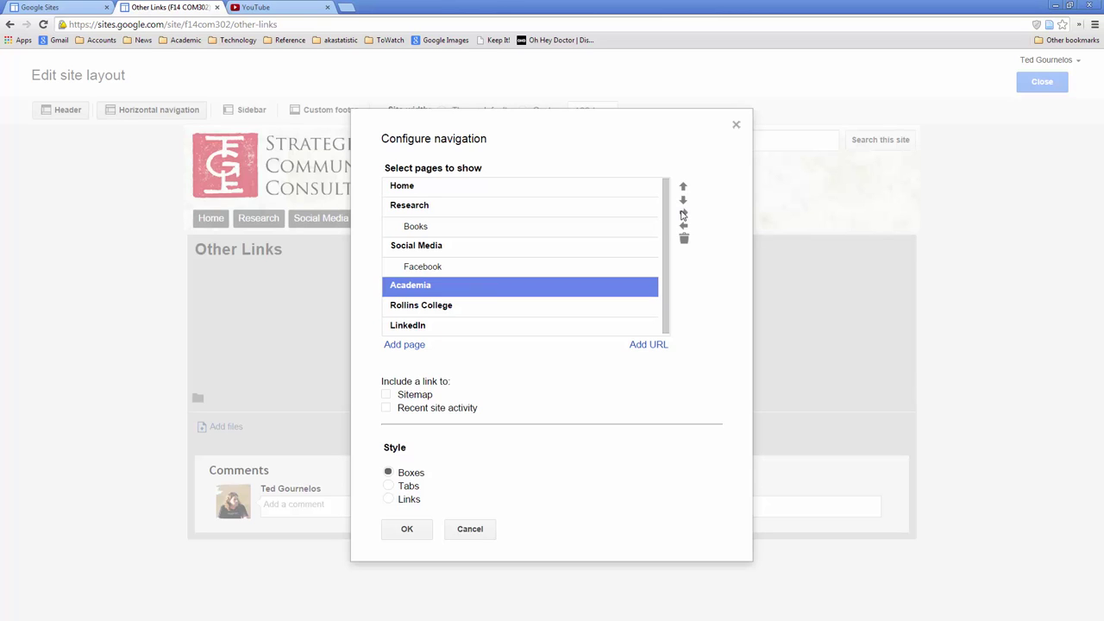
left_click(684, 216)
- Indent the LinkedIn link under Social Media after Academia, apply the navigation settings and leave the site layout editor
left_click(461, 332)
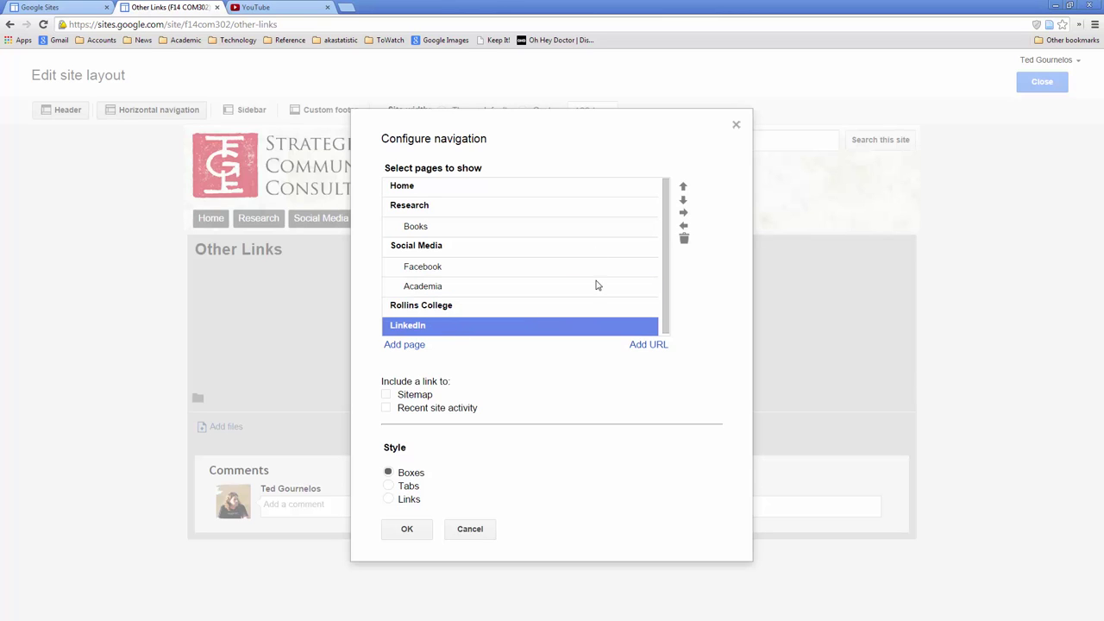
left_click(685, 188)
left_click(684, 215)
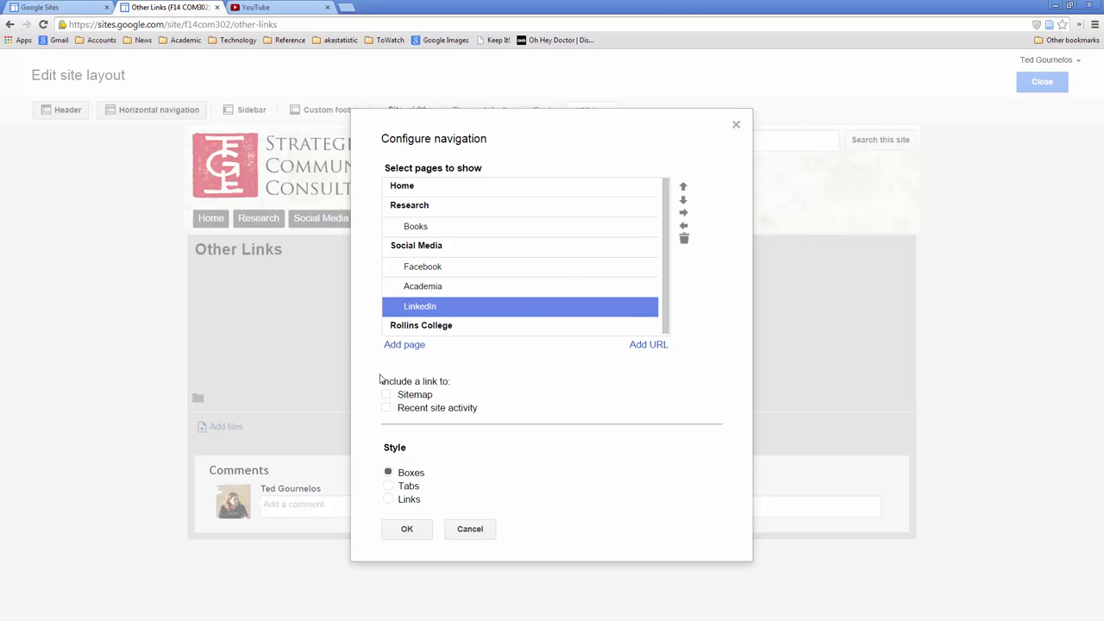
left_click(407, 530)
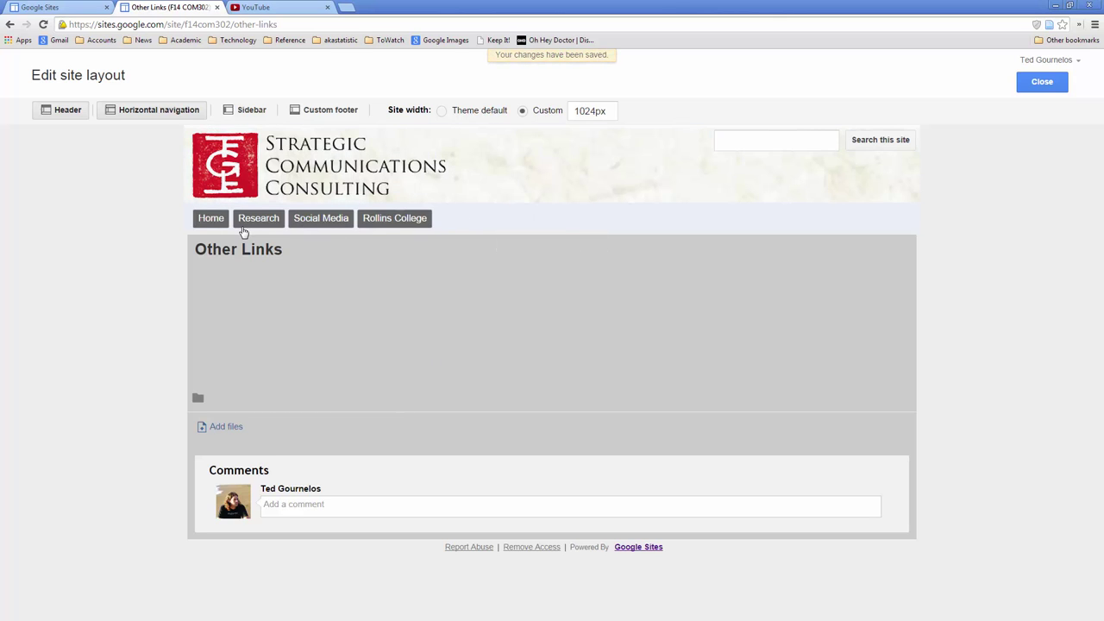
left_click(1042, 82)
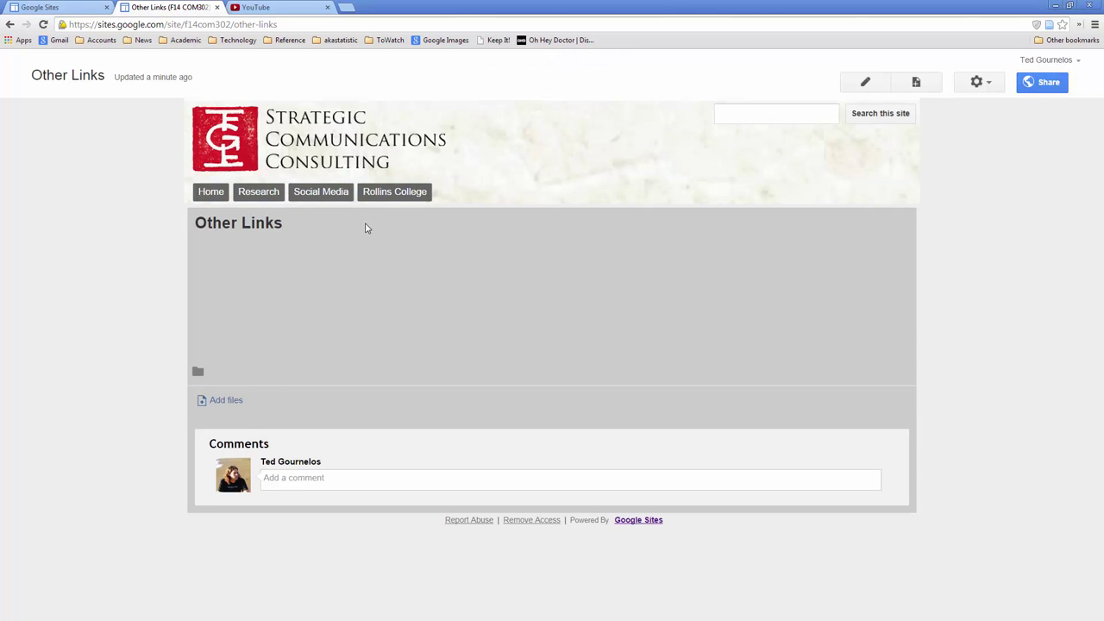
mouse_move(321, 196)
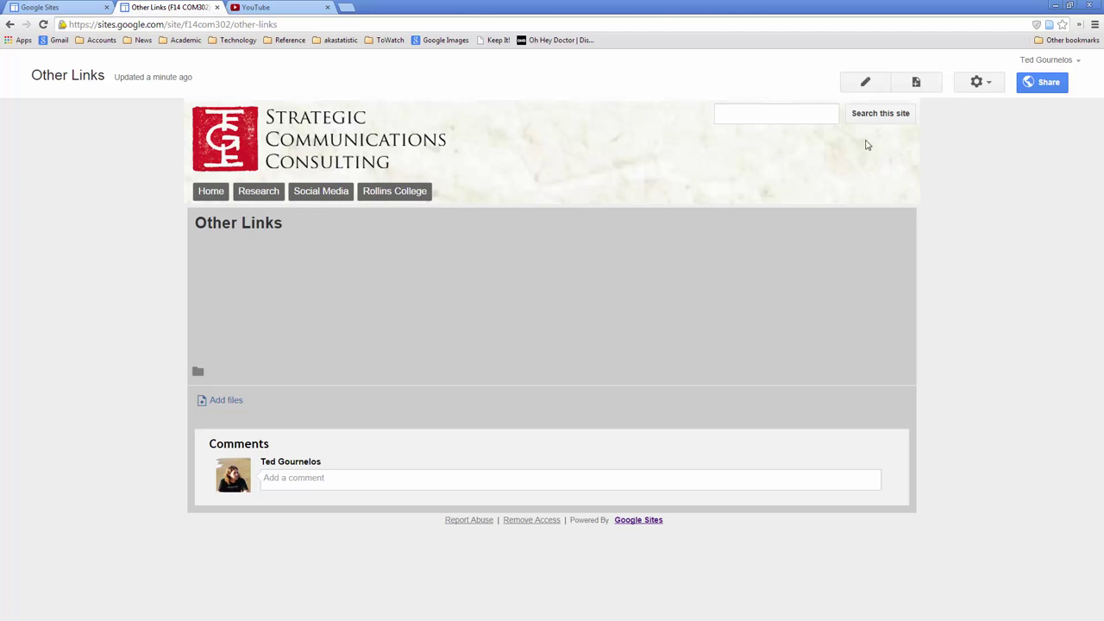
- Turn off the page title, sub-page links, attachments and comments for the Other Links page and save its settings
left_click(978, 82)
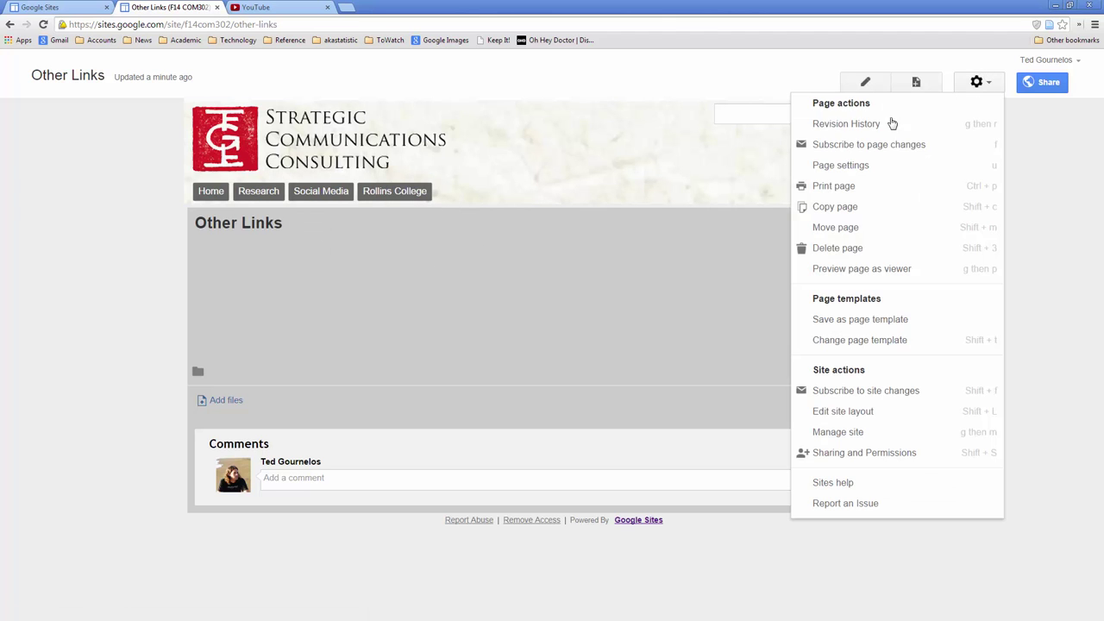
left_click(853, 167)
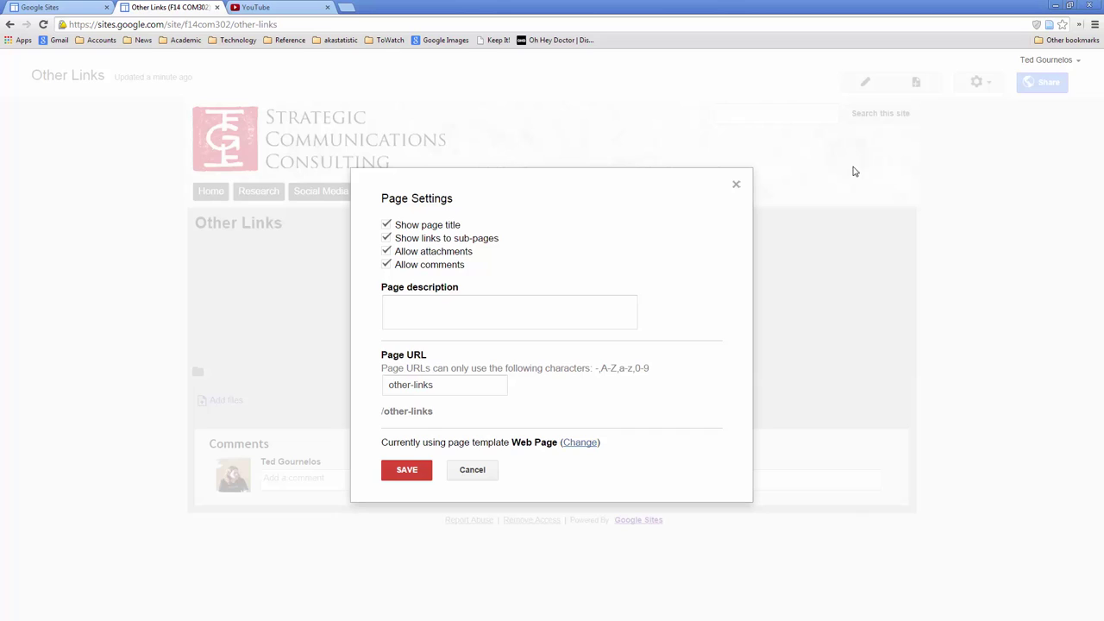
left_click(386, 225)
left_click(385, 238)
left_click(387, 251)
left_click(386, 265)
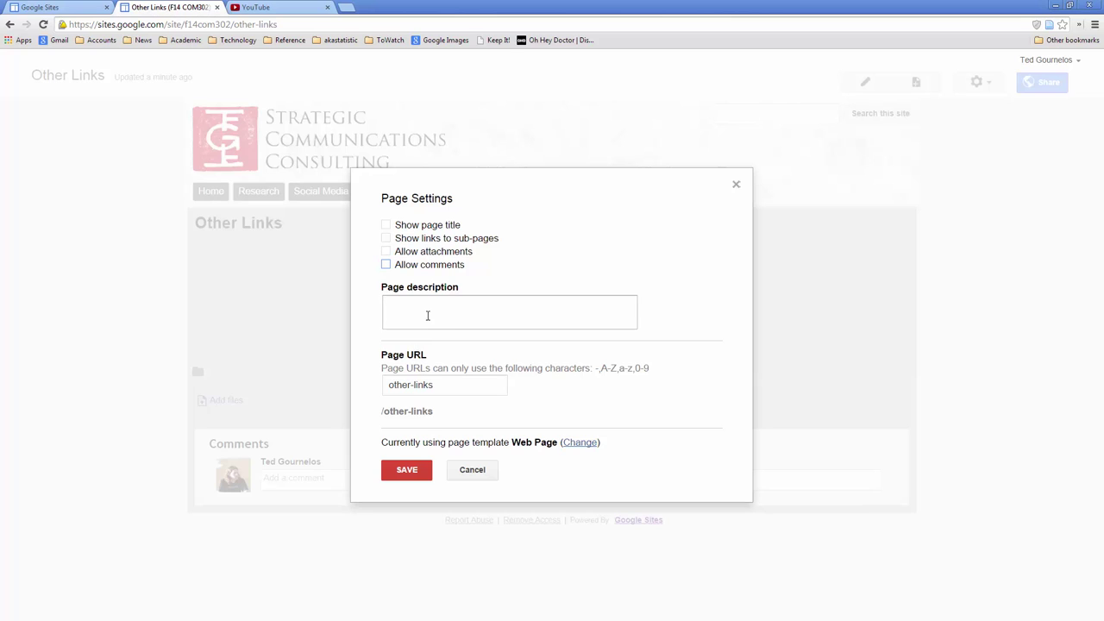
left_click(423, 464)
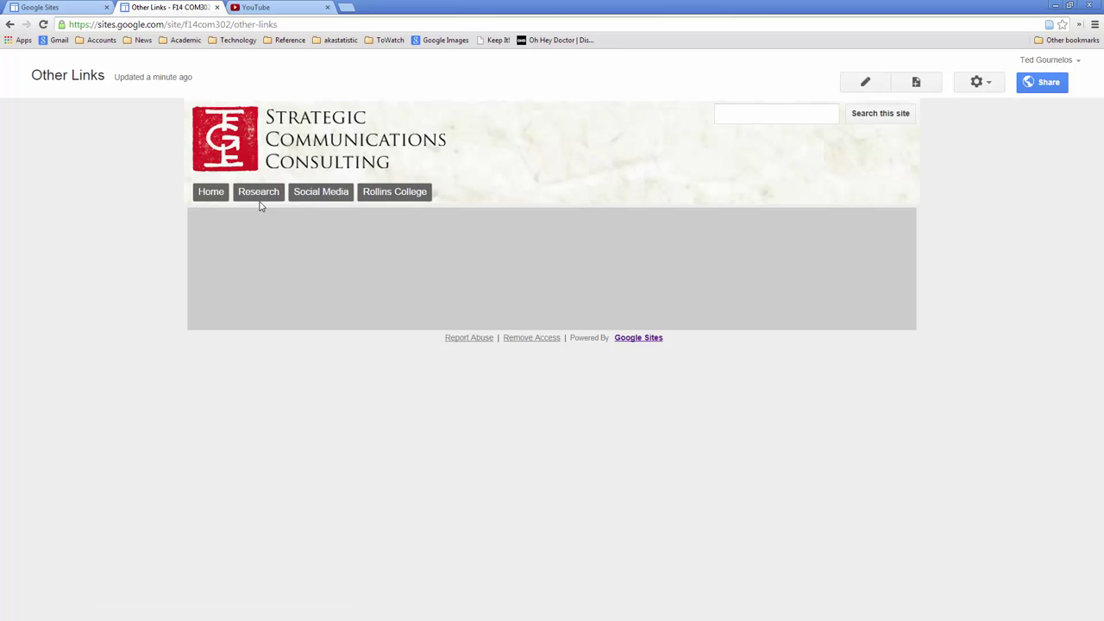
- View the Research page and its Books subpage
left_click(258, 191)
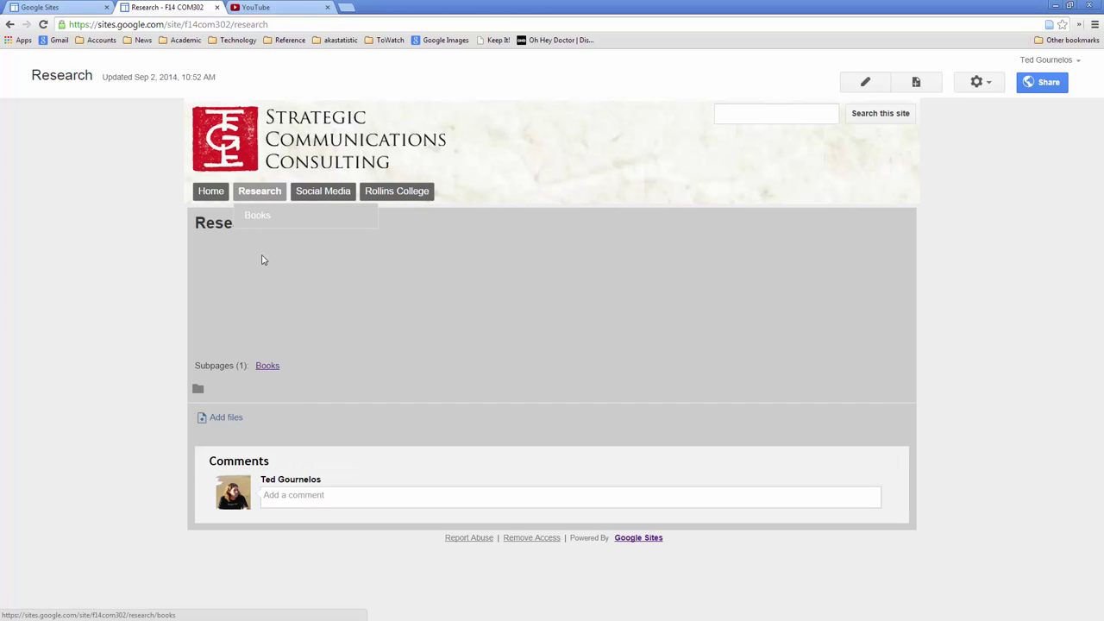
left_click(269, 195)
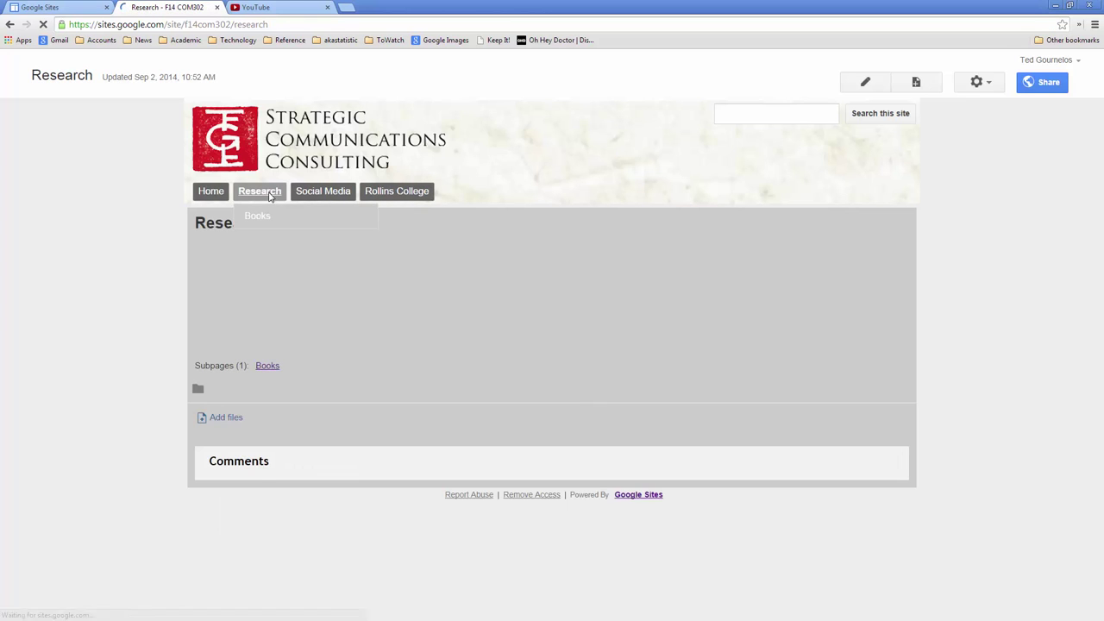
left_click(261, 220)
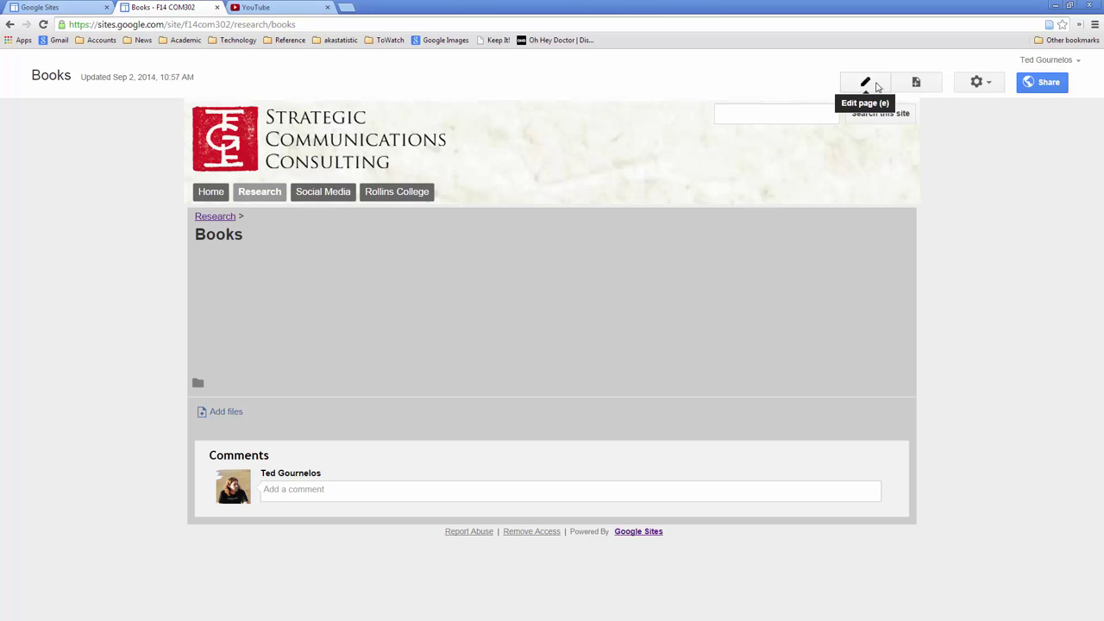
- Create a top-level web page named Media Appearances and save it without content
left_click(903, 83)
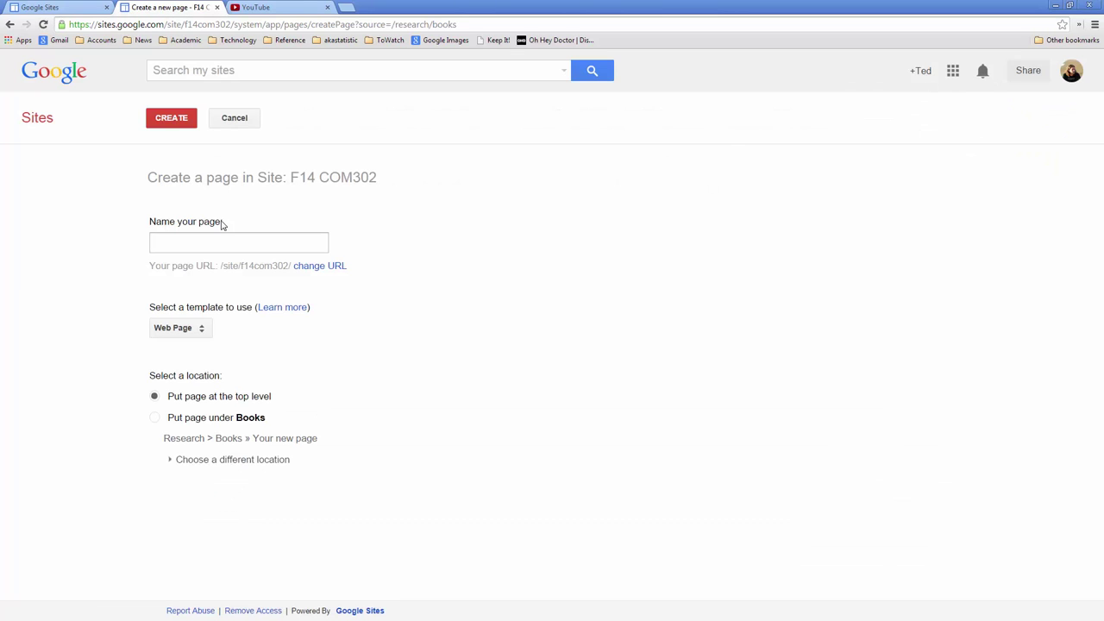
left_click(233, 246)
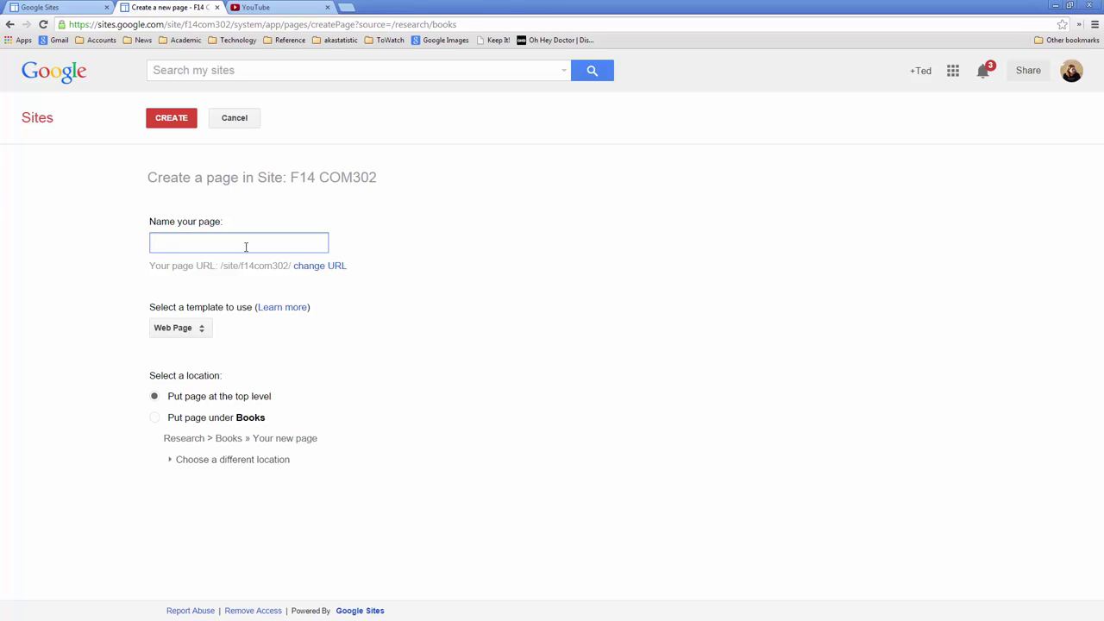
type("Media Appearances")
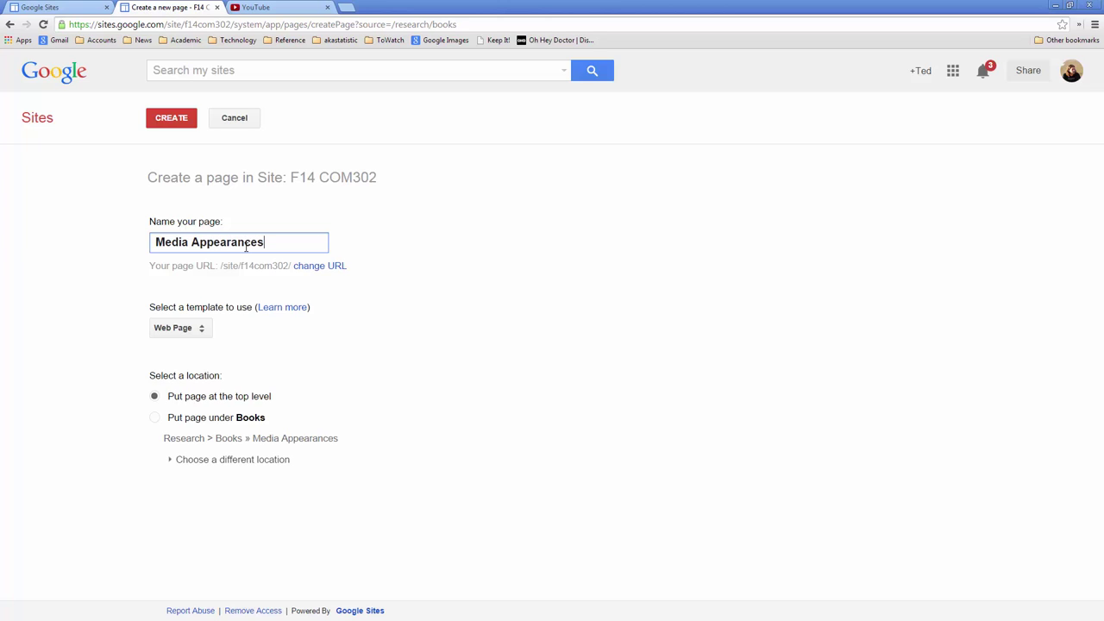
left_click(173, 122)
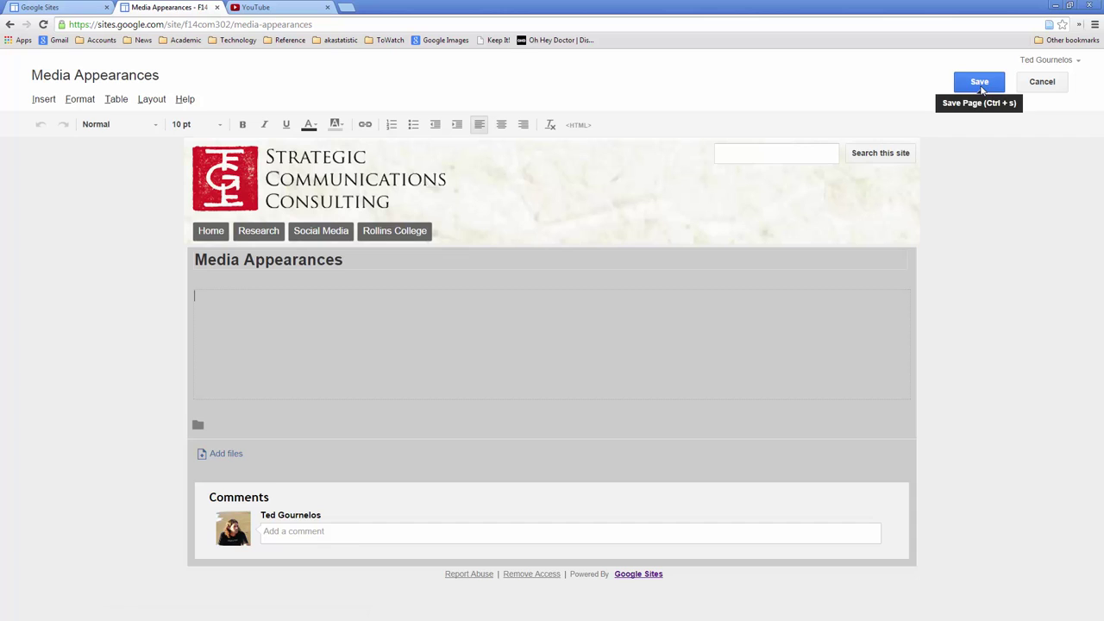
left_click(981, 90)
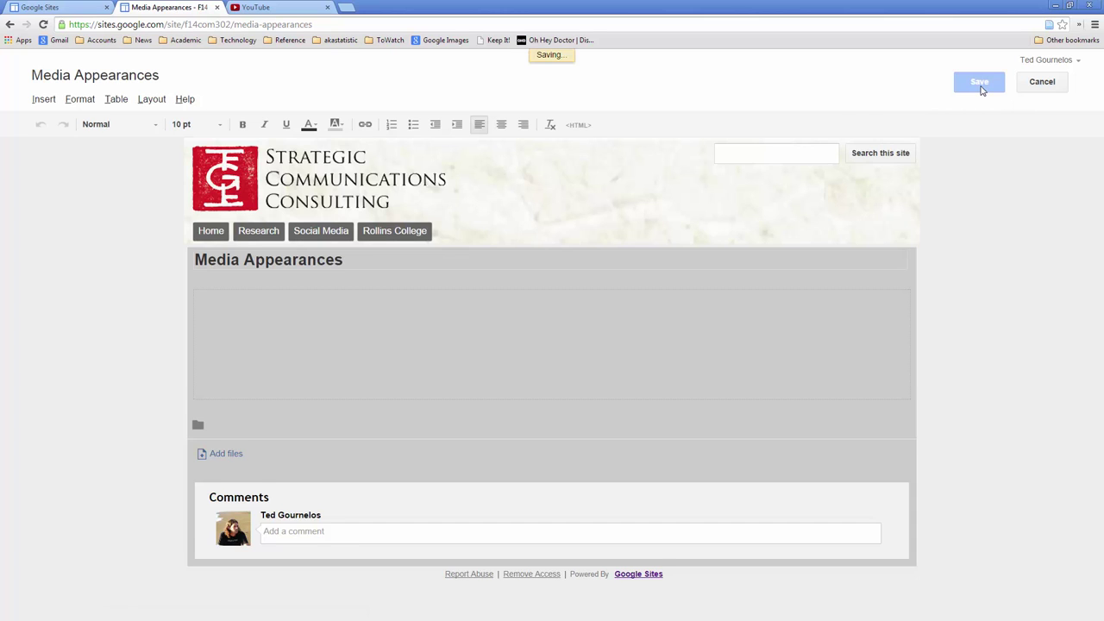
- Add the Media Appearances page to the site's horizontal navigation
left_click(978, 82)
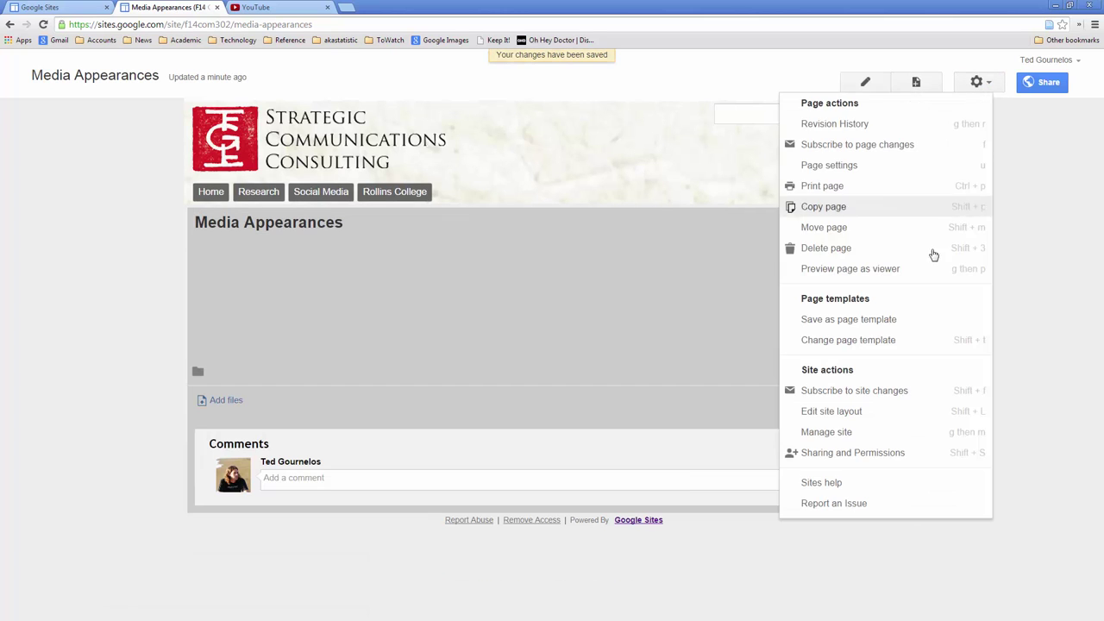
left_click(855, 416)
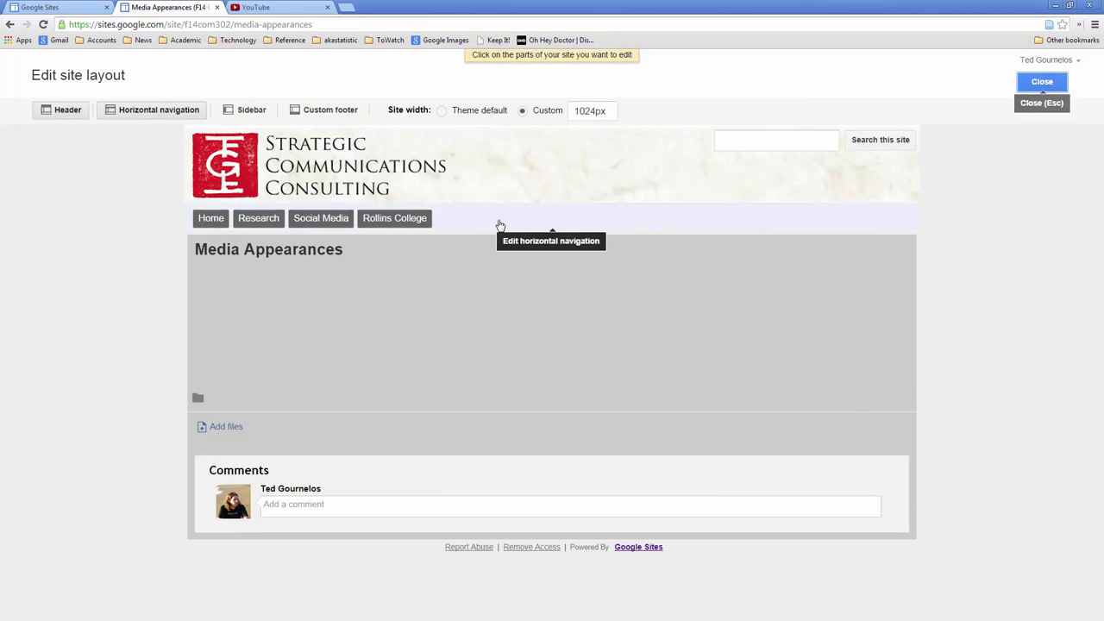
left_click(501, 225)
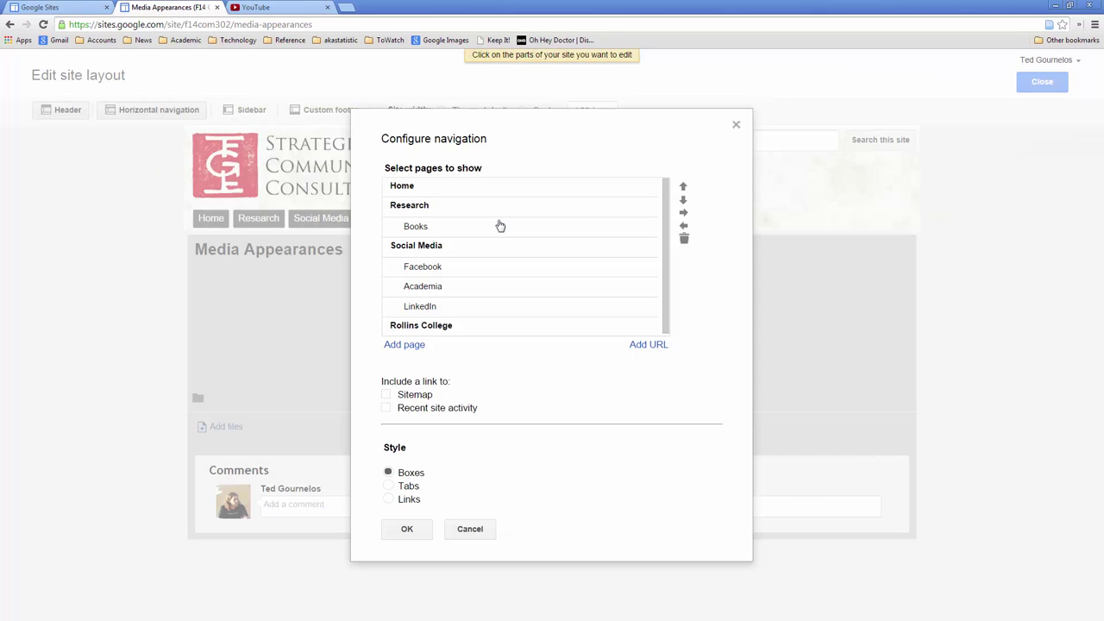
left_click(404, 346)
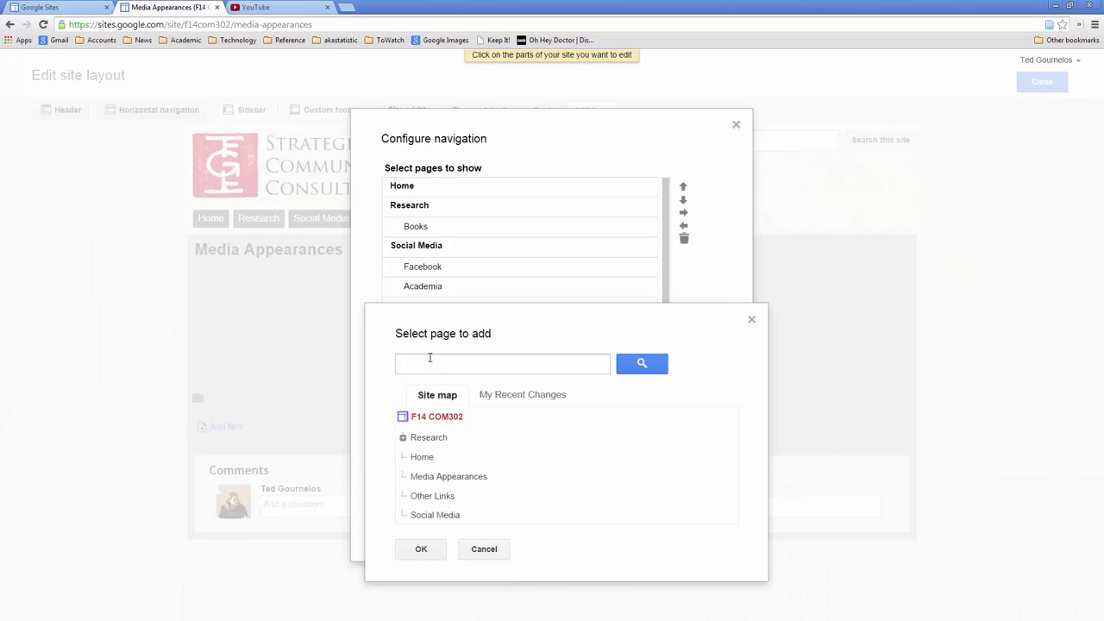
left_click(437, 482)
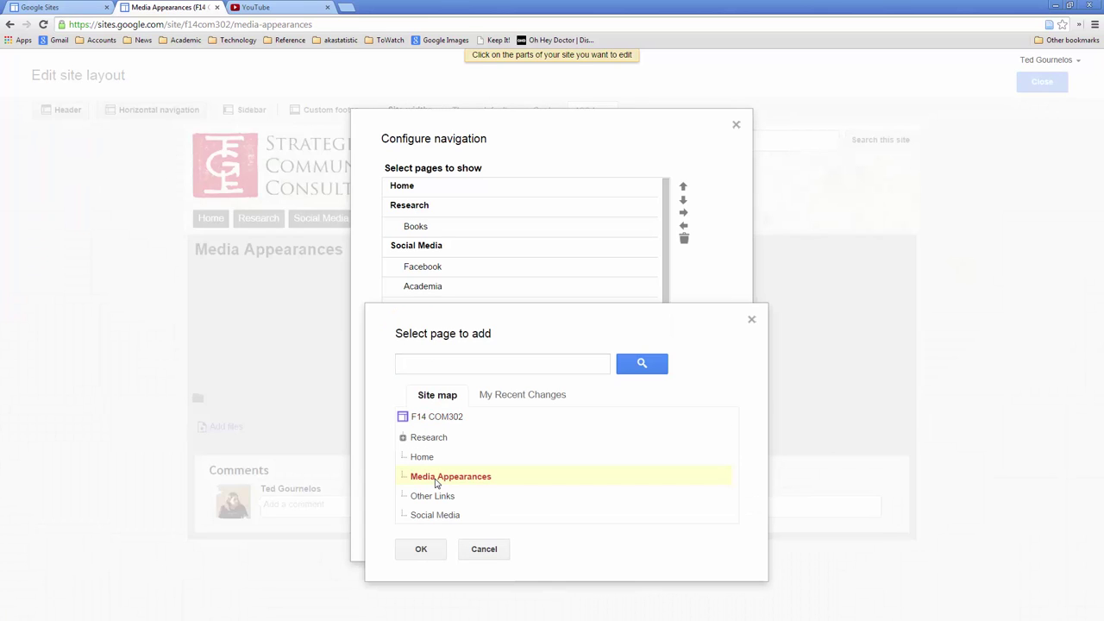
left_click(422, 554)
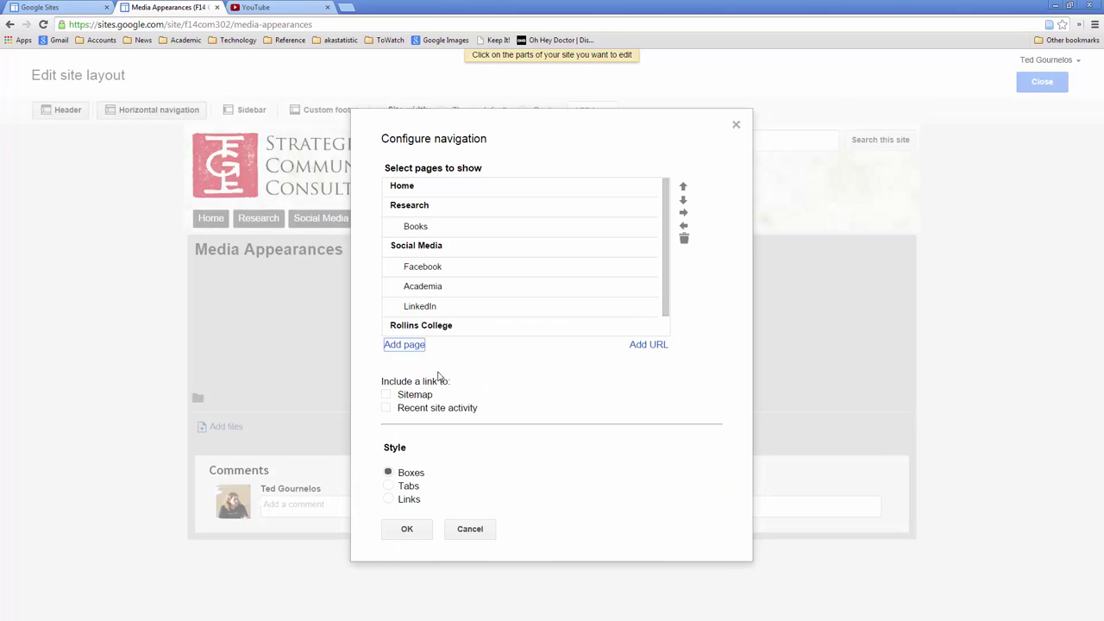
- Move Media Appearances directly above Social Media in the navigation list and apply the navigation settings
left_click_drag(665, 304, 663, 324)
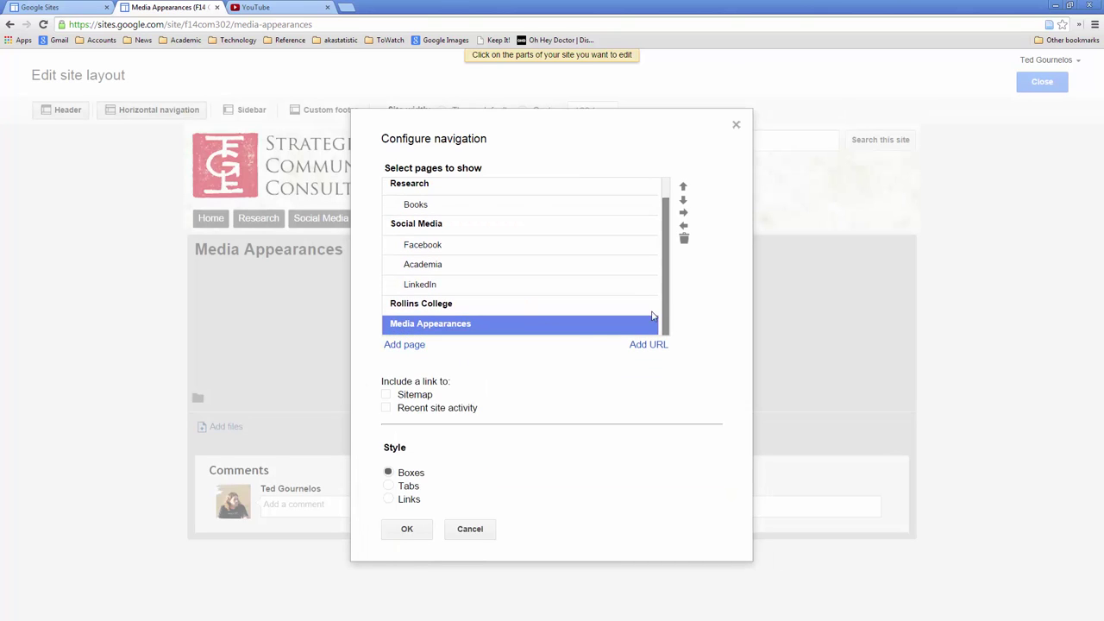
left_click(684, 188)
left_click(685, 188)
left_click(685, 188)
left_click(685, 188)
left_click(685, 188)
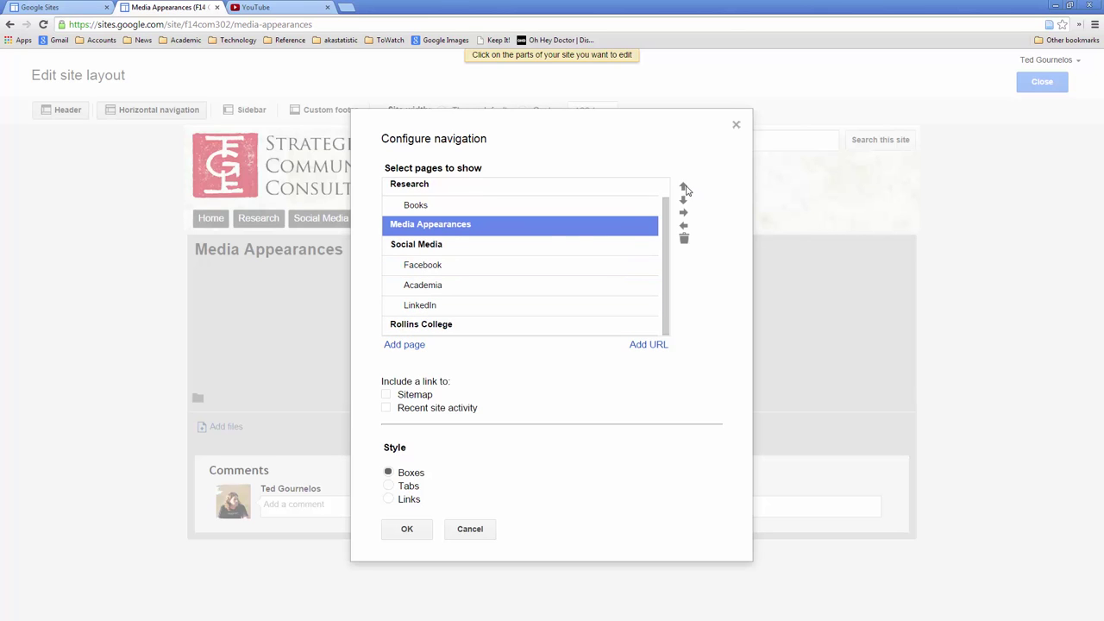
left_click(418, 531)
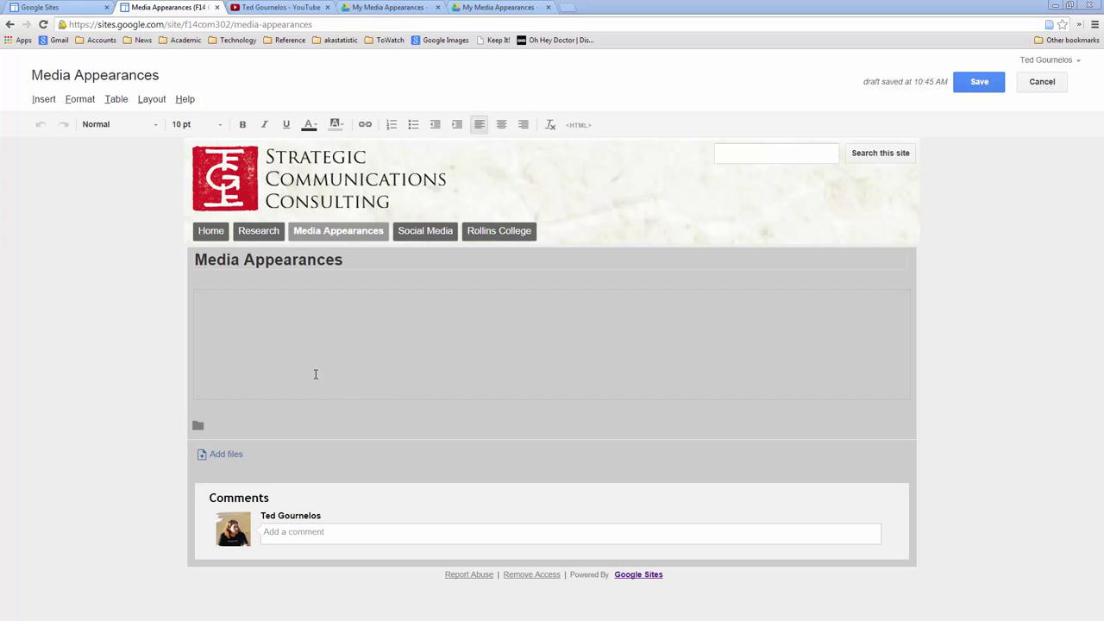
- Choose the Drive video ABC WFTV_06-16-2014_16.15.04 Facebook Threats Supreme Court.mp4 for the Media Appearances page body, searching Drive videos for "abc"
left_click(316, 374)
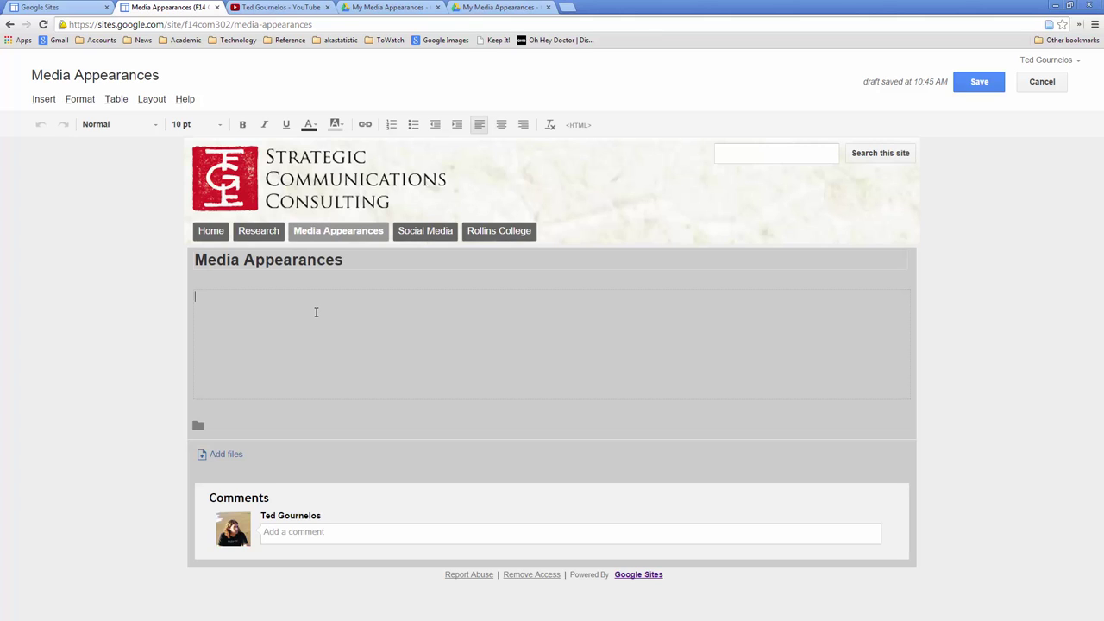
left_click(48, 101)
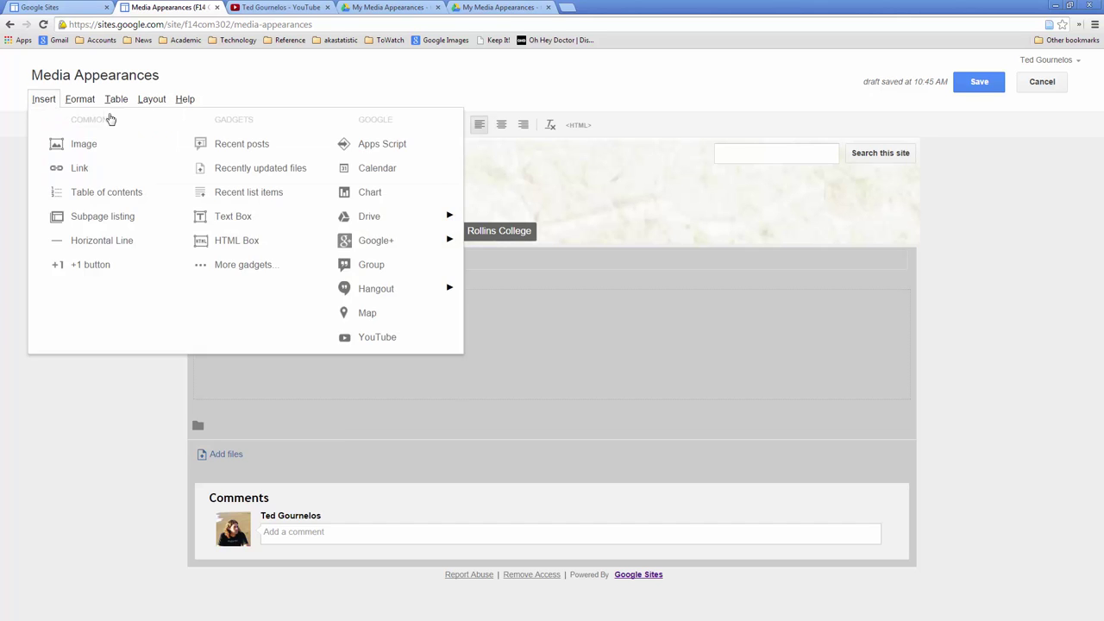
mouse_move(388, 224)
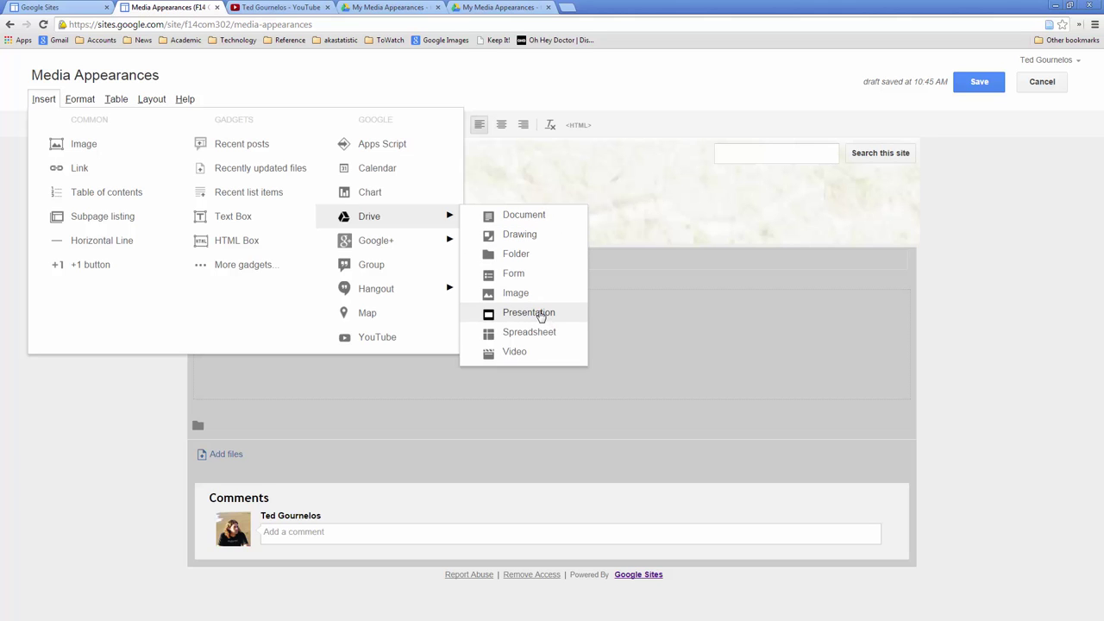
left_click(514, 352)
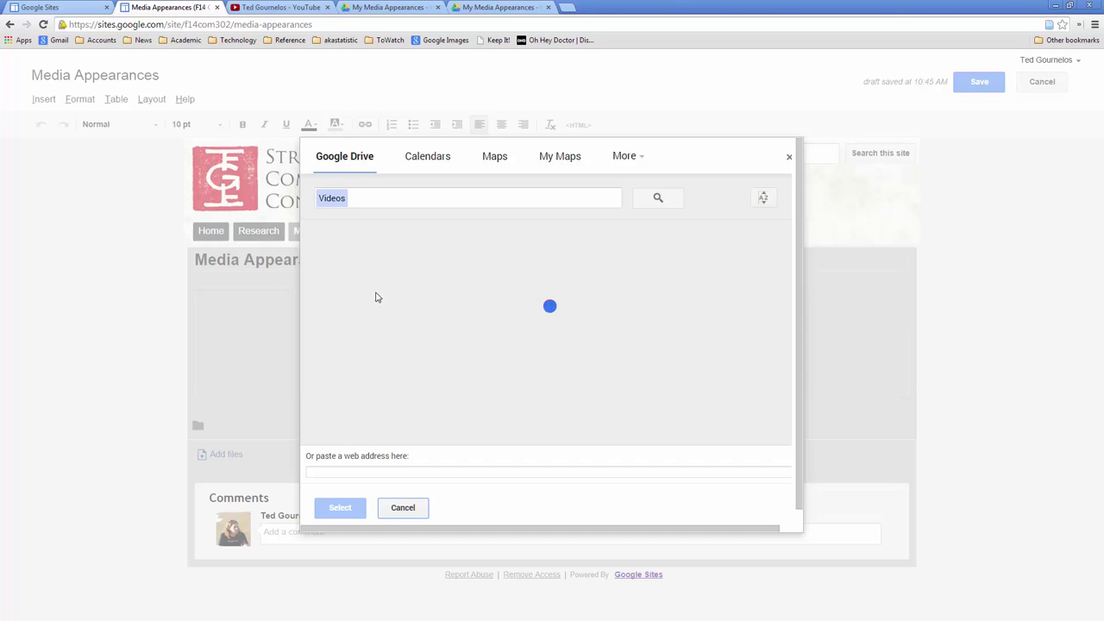
left_click(370, 196)
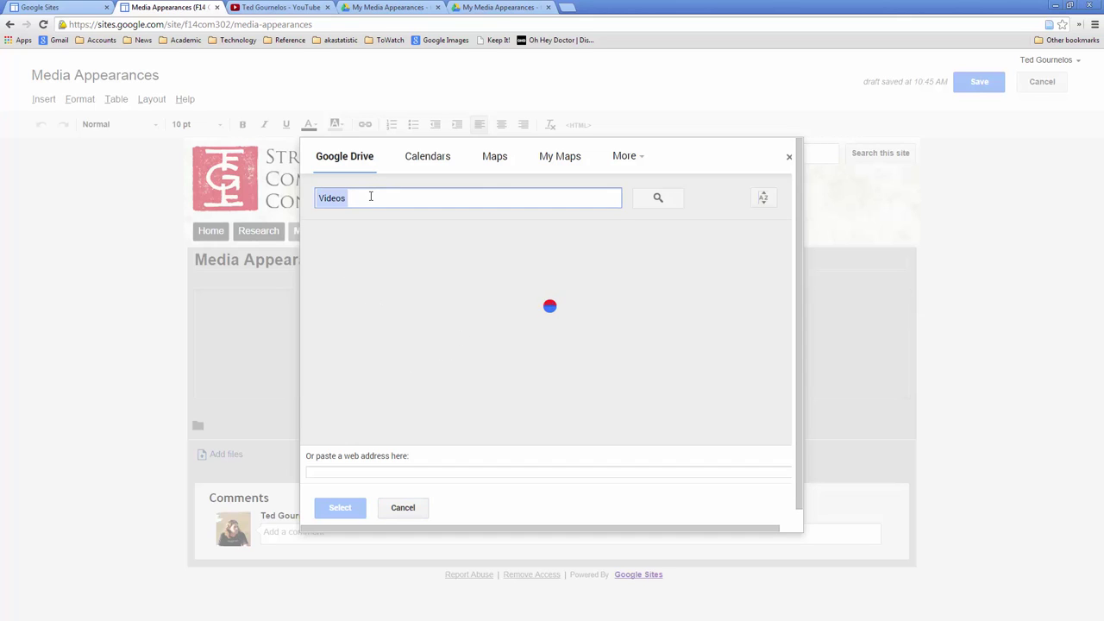
type("abc")
key("Return")
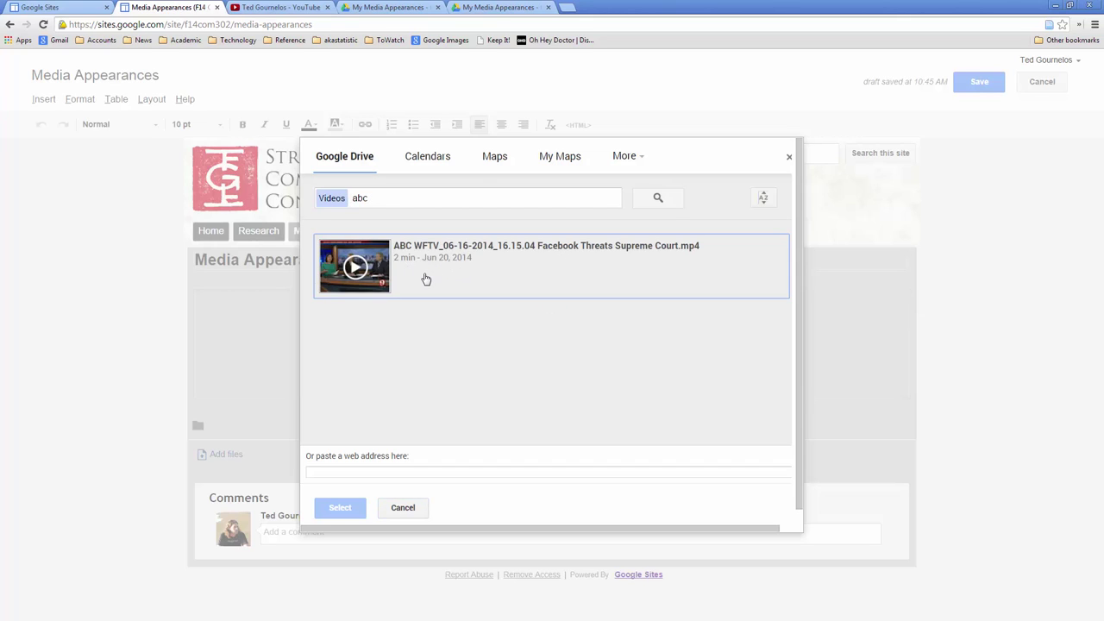
left_click(526, 270)
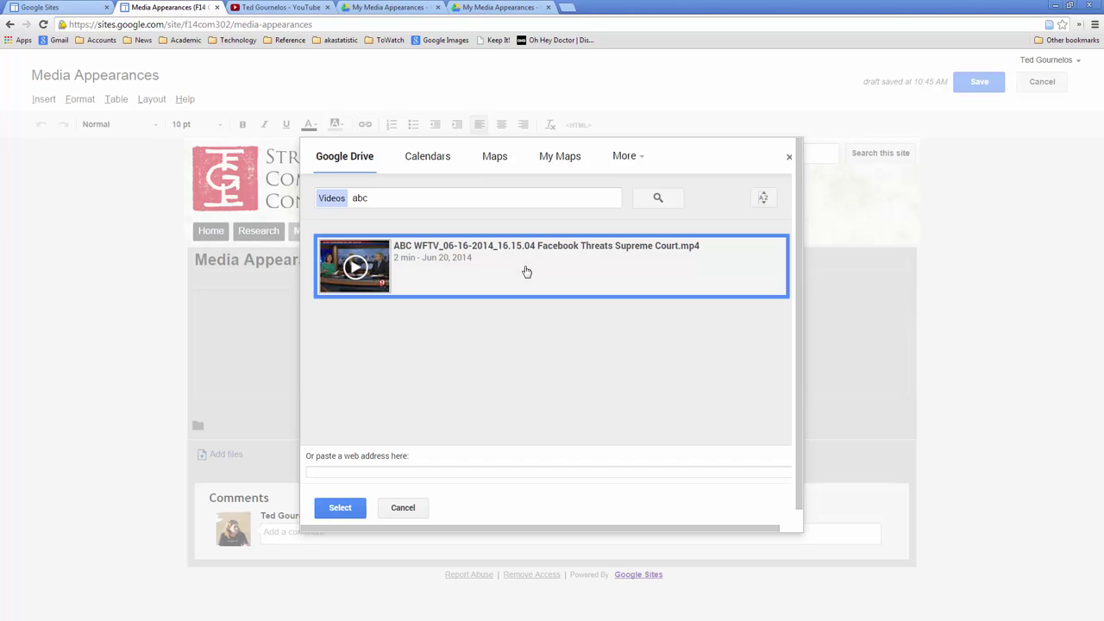
left_click(359, 505)
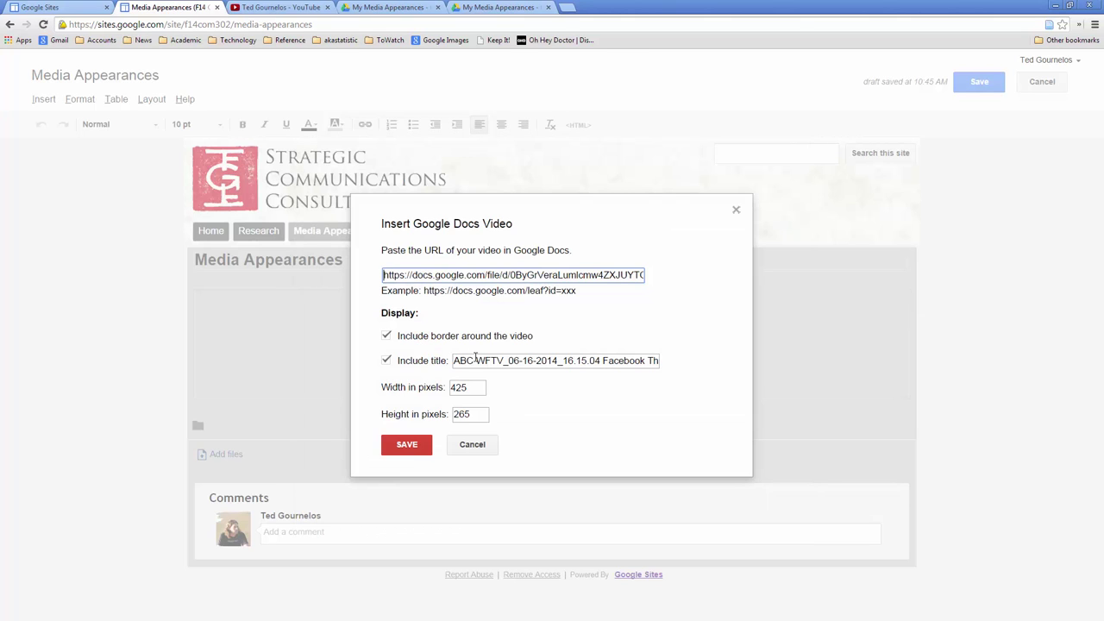
- Rewrite the date in the video's display title as "June 16, 2014", separated from WFTV by a space
triple_click(481, 362)
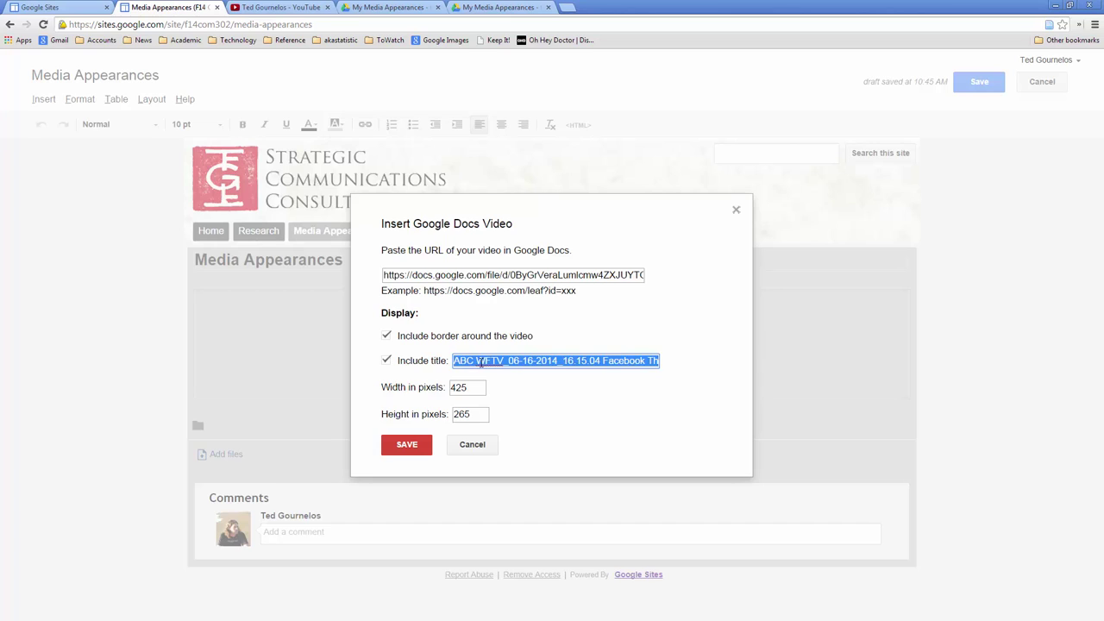
left_click(484, 361)
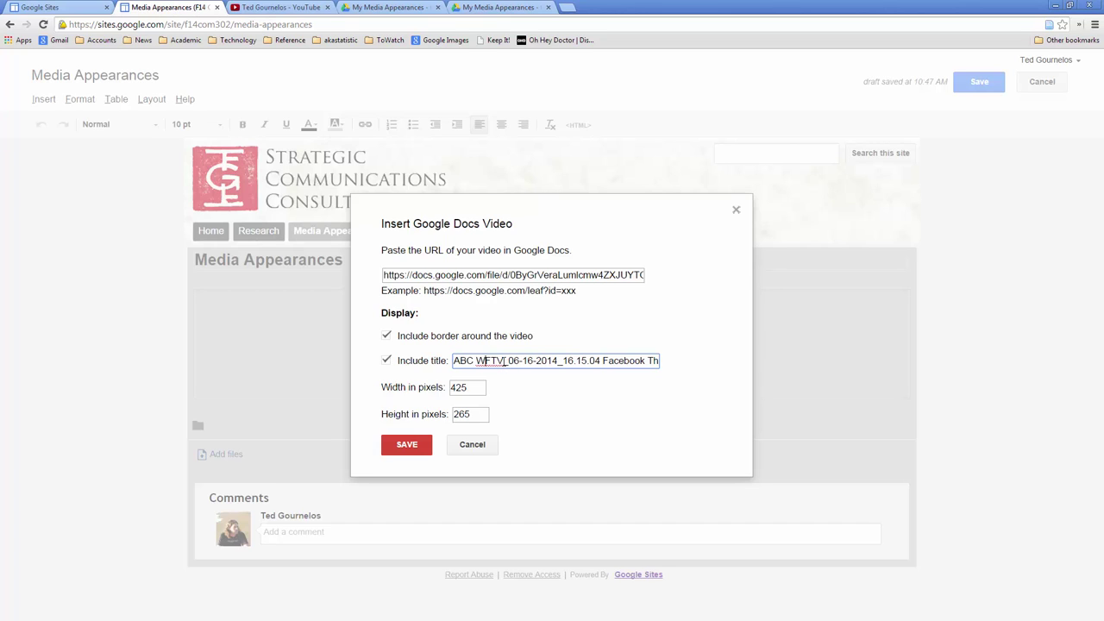
left_click_drag(511, 360, 519, 361)
type("June")
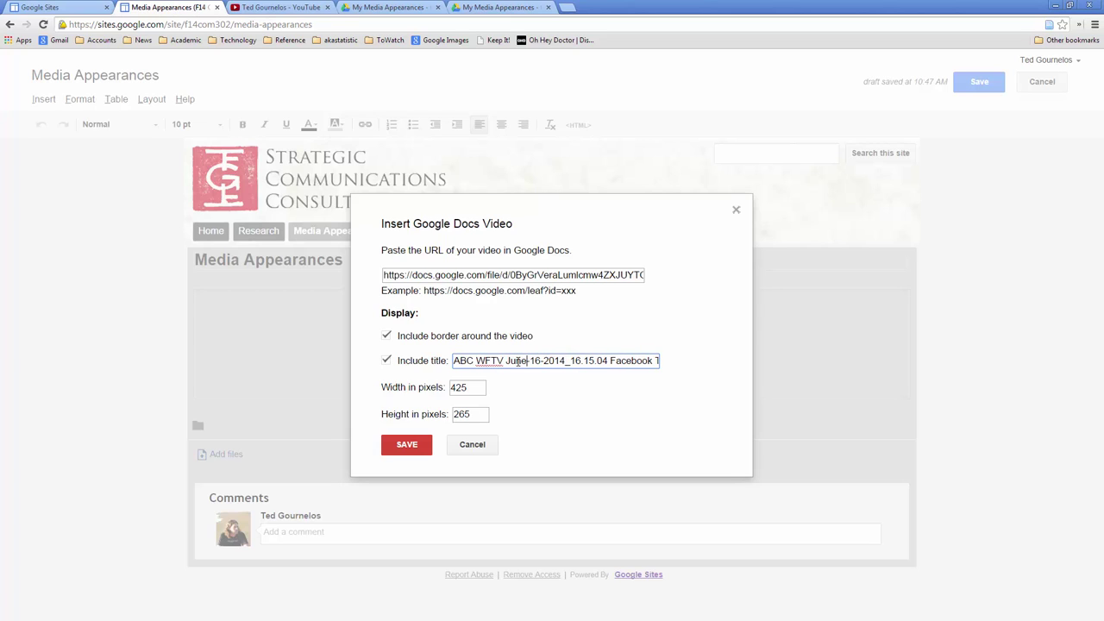
key("Right")
type(",")
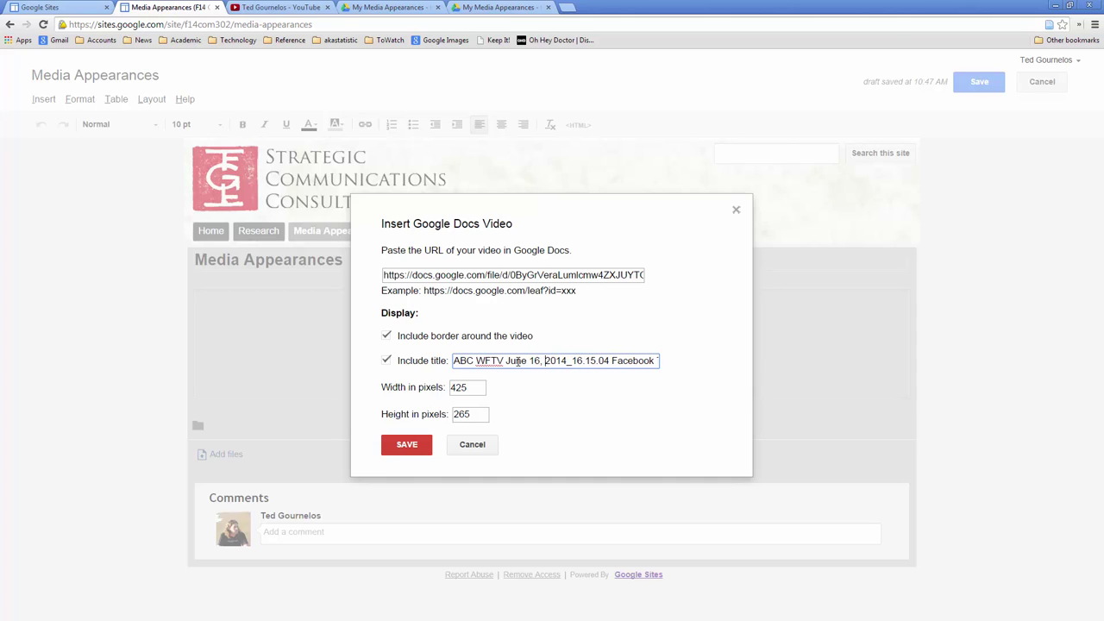
- Replace the time stamp in the video's display title with "- Case on" before Facebook Threats
key("shift+Right")
key("shift+Right")
key("shift+Right")
key("shift+Right")
key("shift+Right")
key("shift+Right")
key("shift+Right")
key("shift+Right")
type("-")
type("Case on")
- Add "Goes to" before Supreme Court in the video's display title and insert the video into the page
key("Right")
key("Right")
key("Right")
key("Right")
key("Right")
key("Right")
key("Right")
key("Right")
key("Right")
key("Right")
key("Right")
key("Right")
key("Right")
key("Right")
key("Right")
key("Right")
key("Right")
key("Right")
key("Right")
key("Right")
type("Goes to")
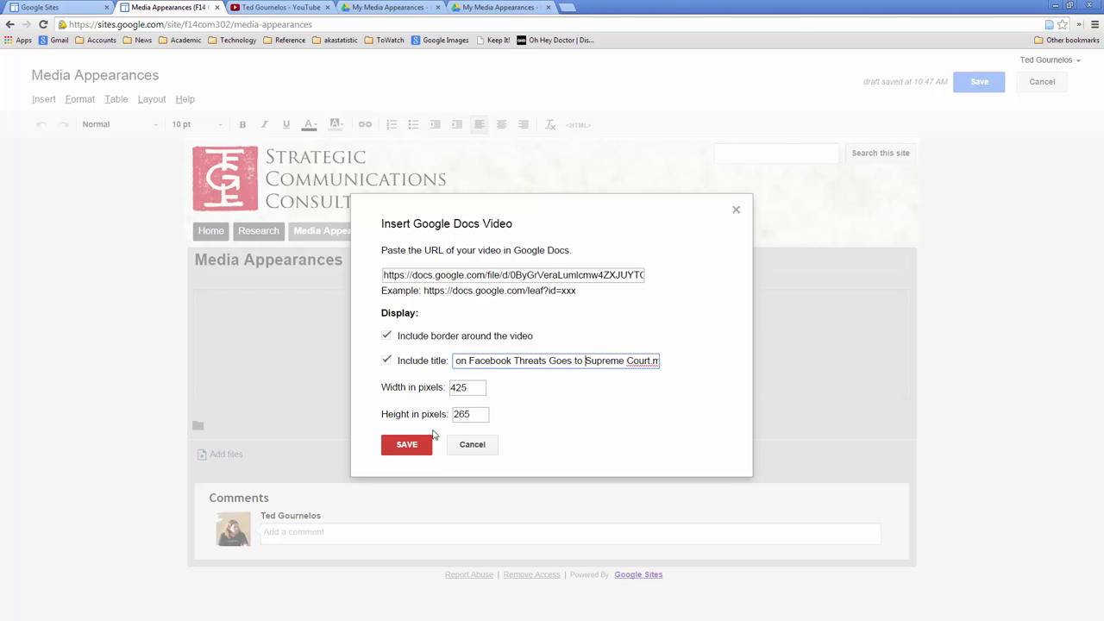
left_click(409, 445)
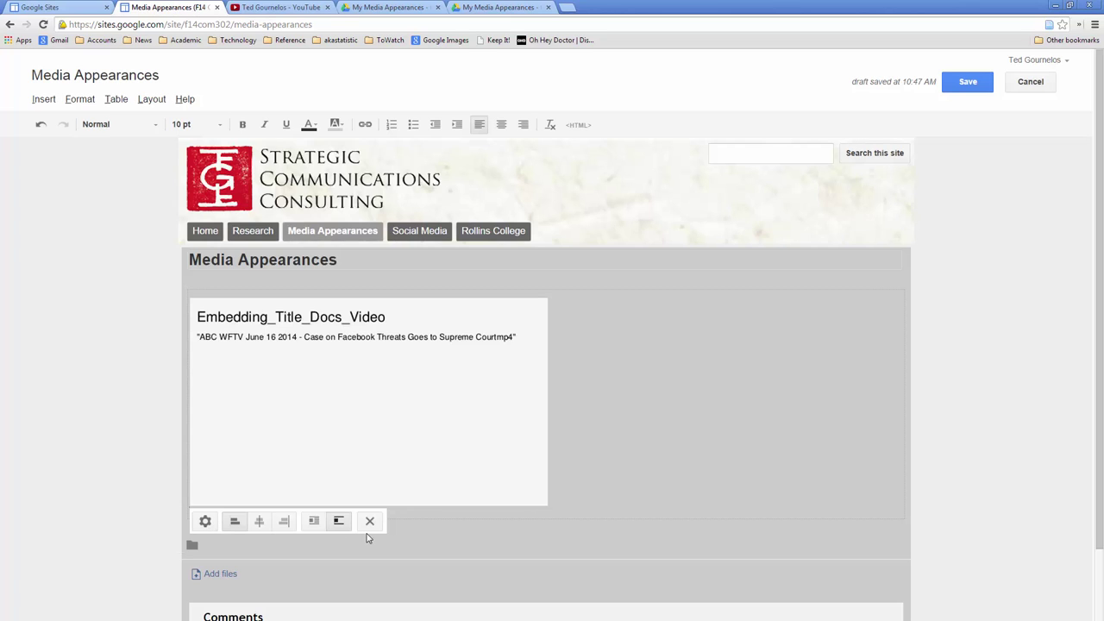
- Save the Media Appearances page with the embedded Drive video
left_click(725, 384)
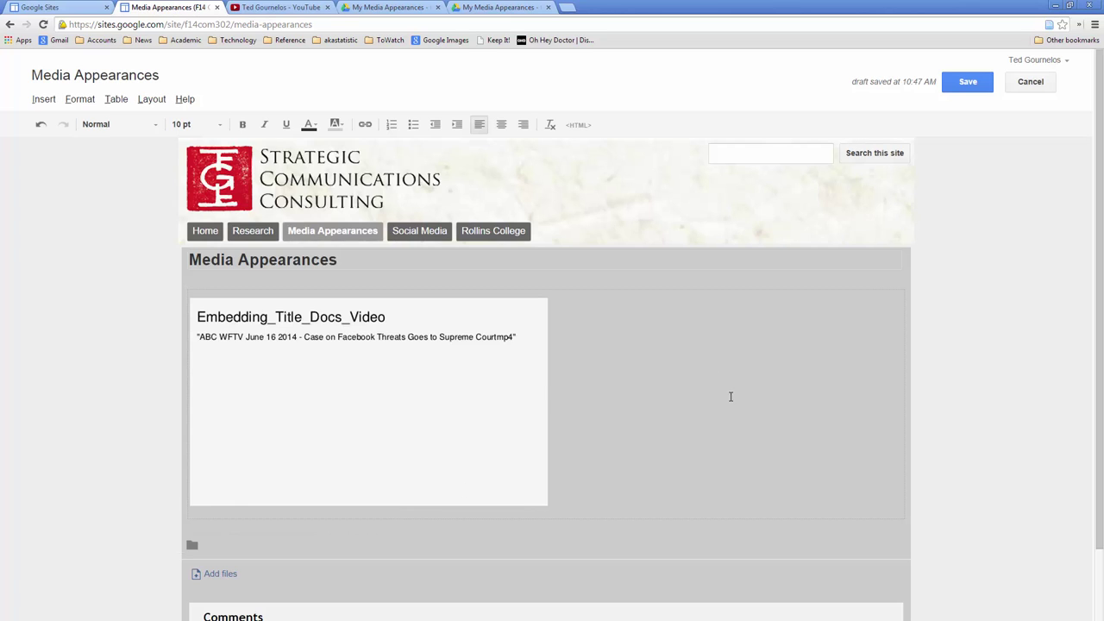
left_click(968, 82)
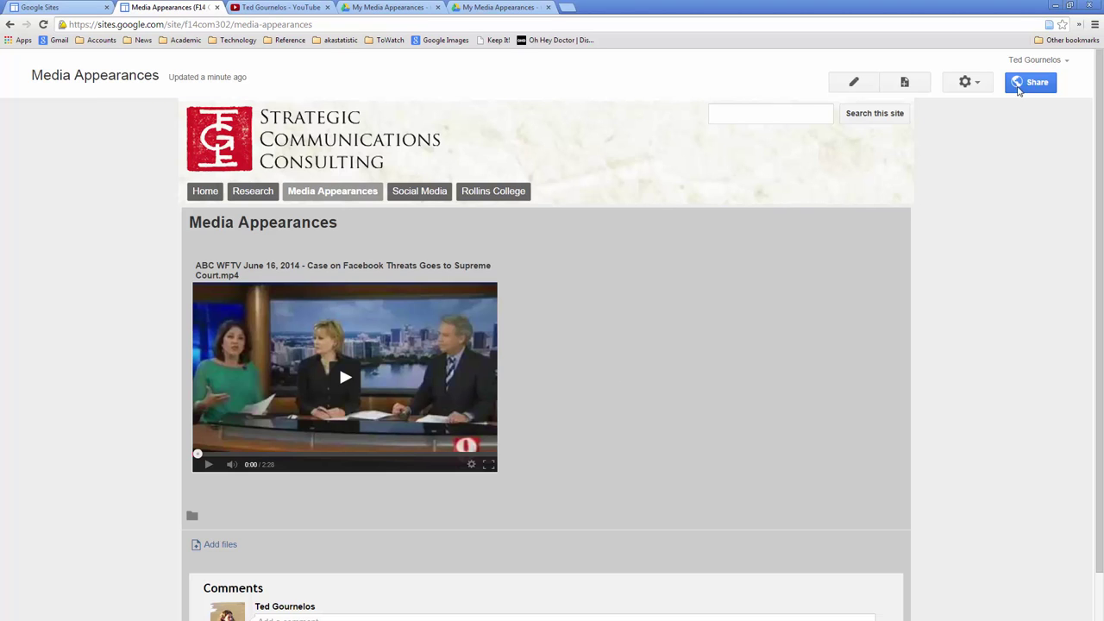
- Reopen the Media Appearances page for editing and start inserting a YouTube video on a new line below the Drive video
left_click(854, 82)
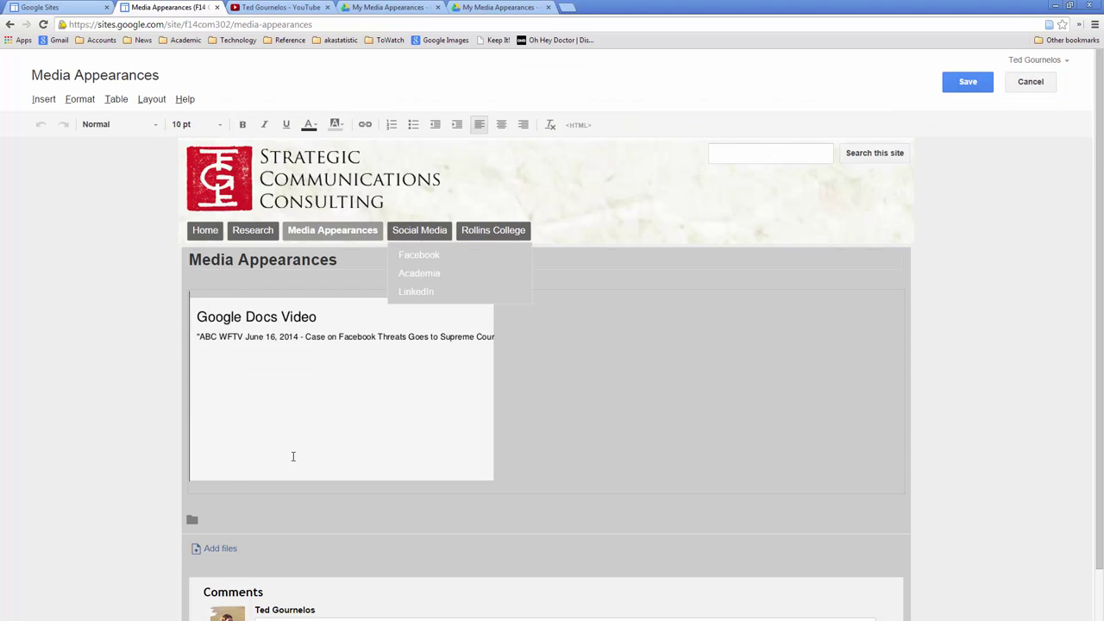
left_click(576, 401)
key("Return")
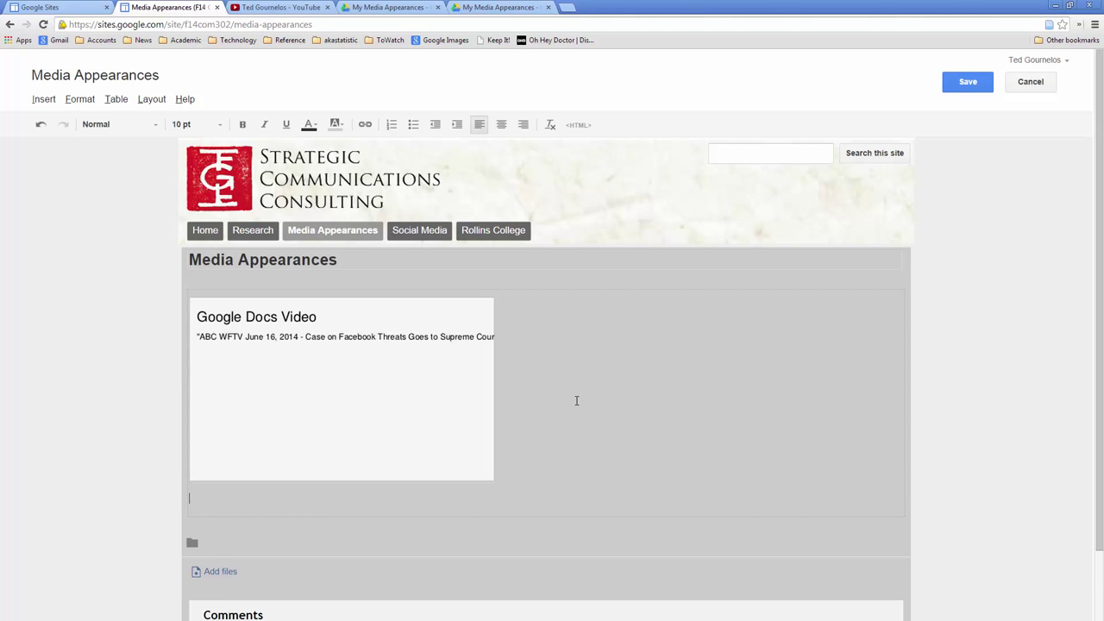
left_click(43, 99)
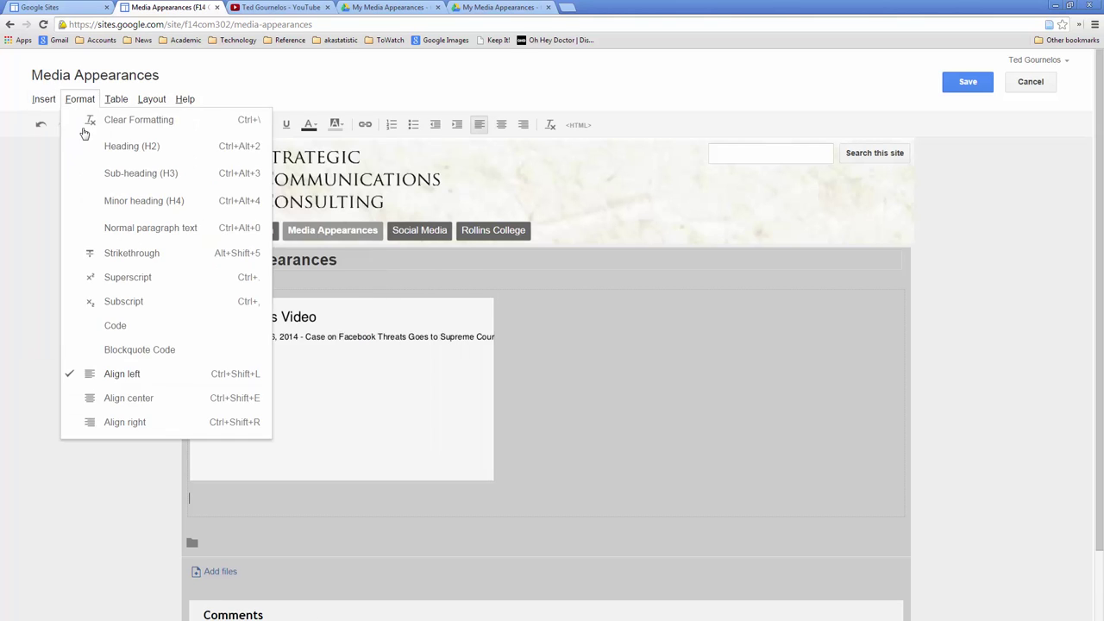
left_click(79, 99)
left_click(44, 101)
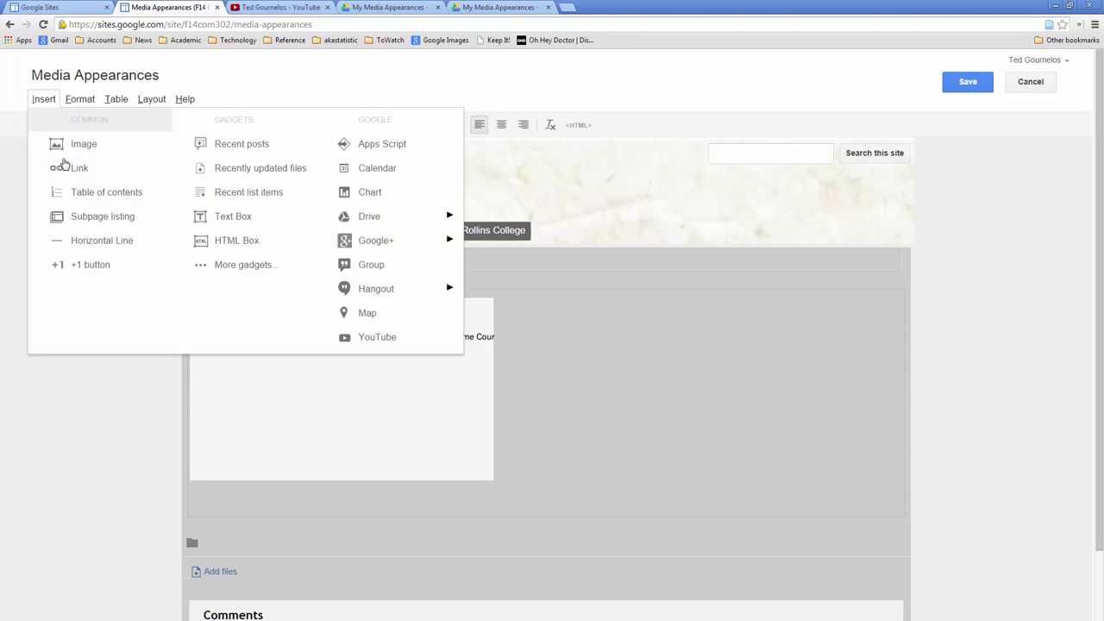
left_click(367, 337)
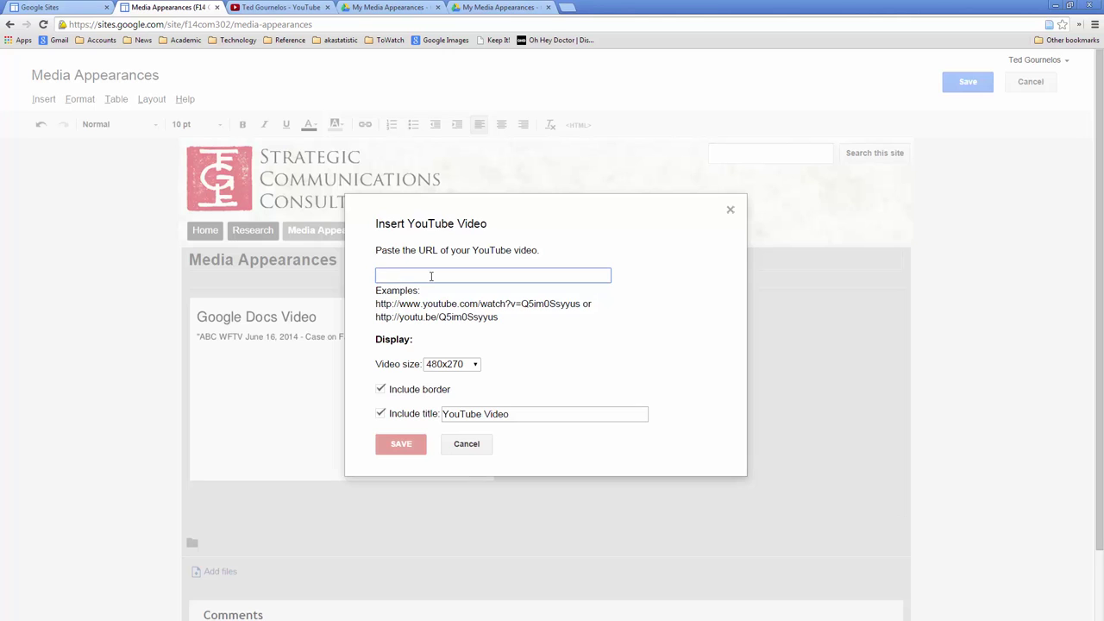
- Copy the link address of the Google Sites Practicum 2 video from the YouTube channel and paste it as the inserted video's URL
left_click(281, 7)
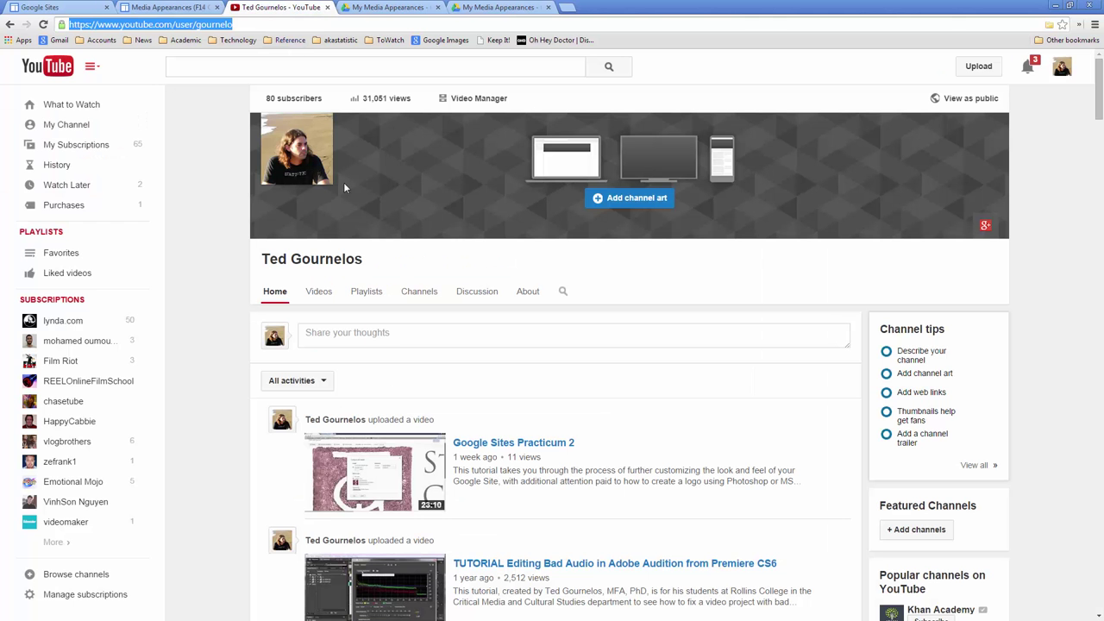
right_click(512, 445)
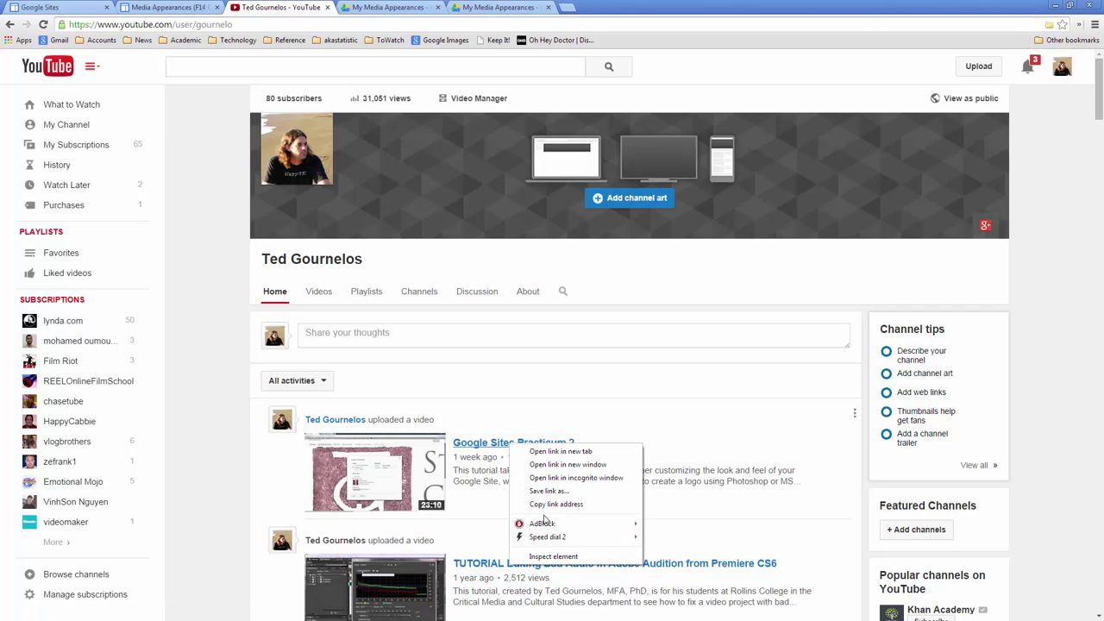
left_click(556, 504)
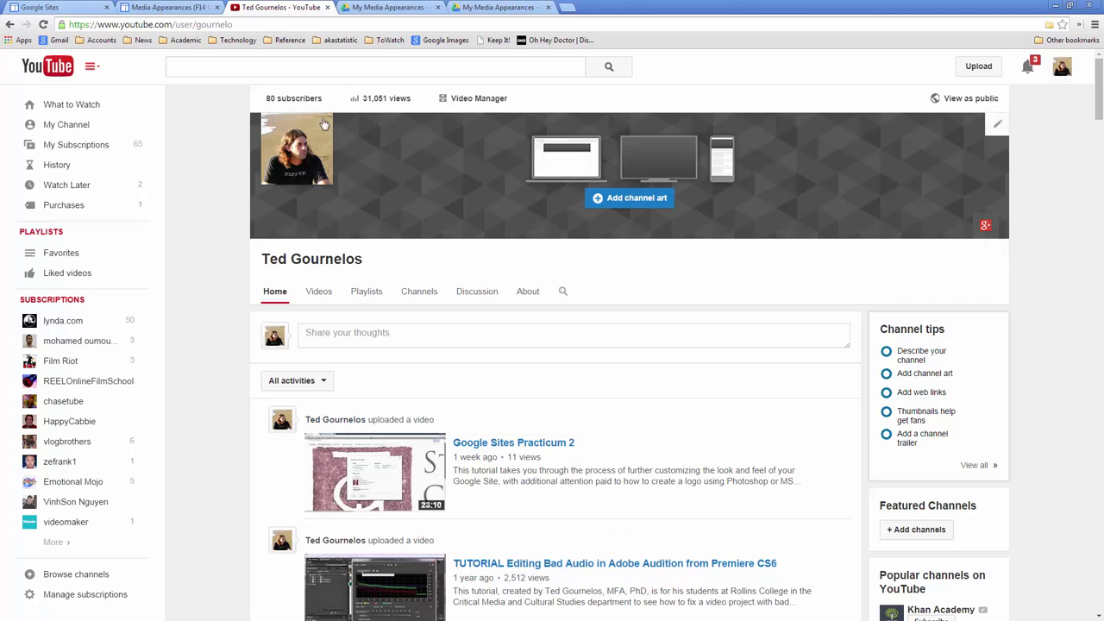
left_click(170, 8)
key("ctrl+v")
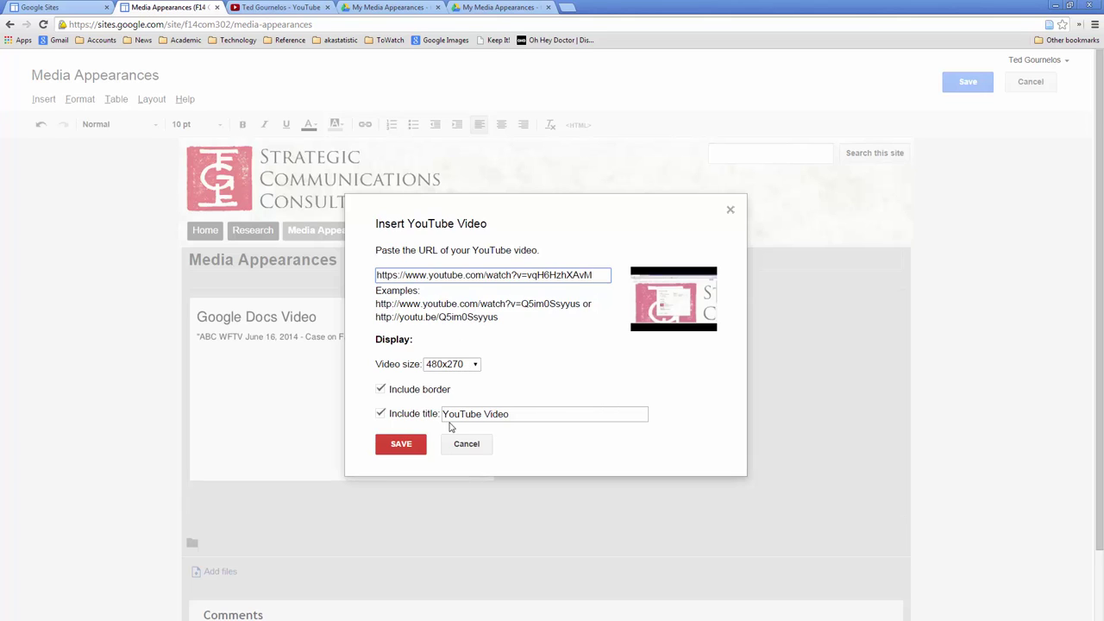
- Set the YouTube video's display title to "Google Sites Practicum 2" and insert the video into the page
triple_click(506, 415)
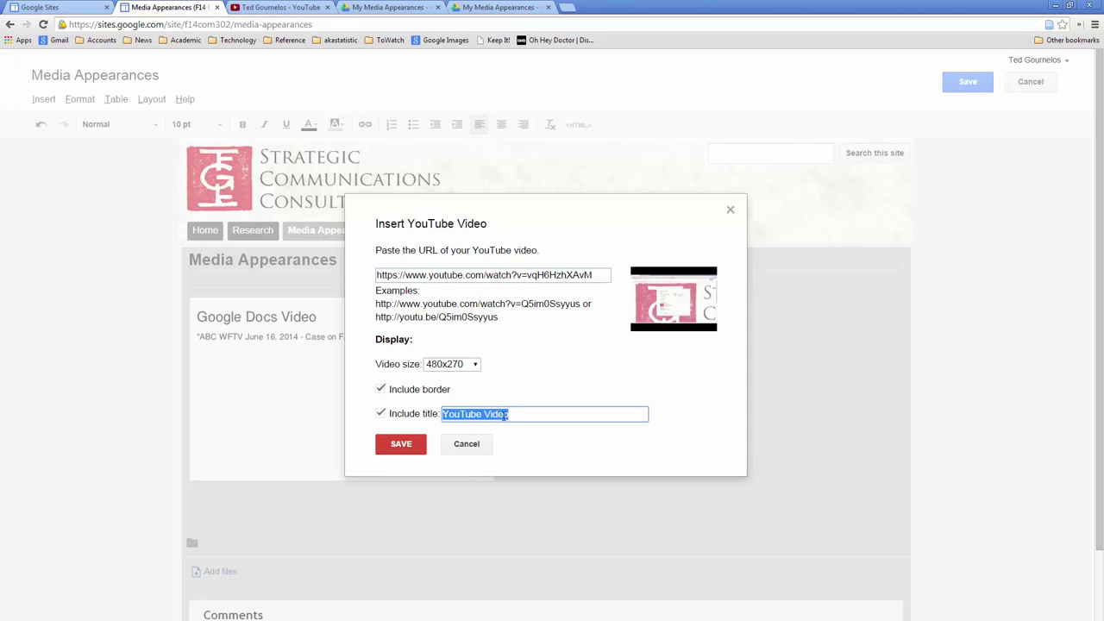
type("Google Sites Practicum 2")
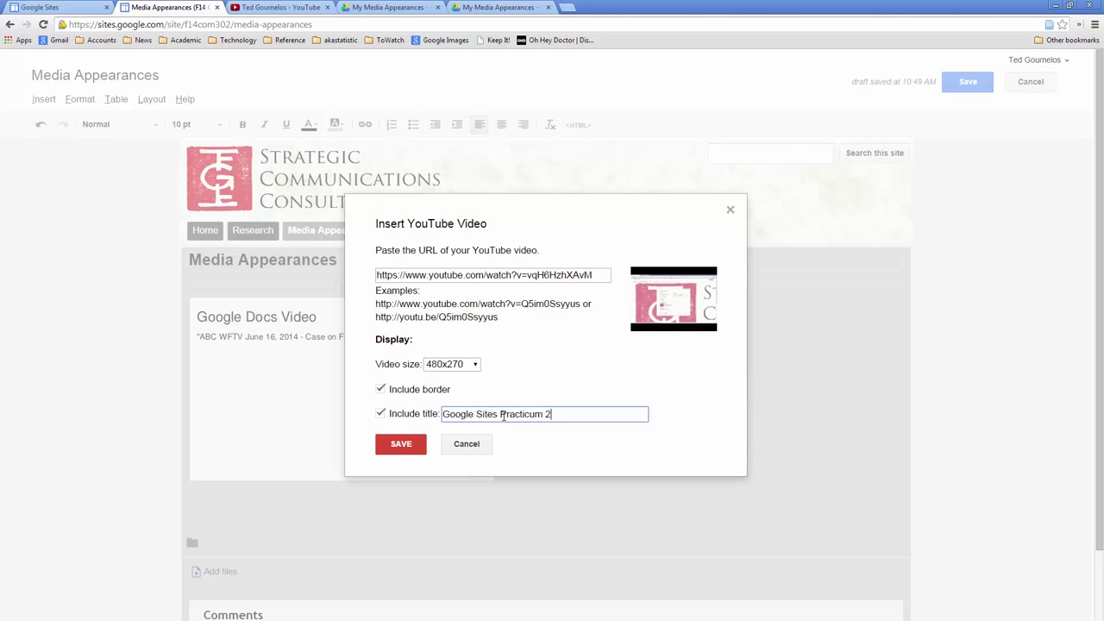
left_click(402, 445)
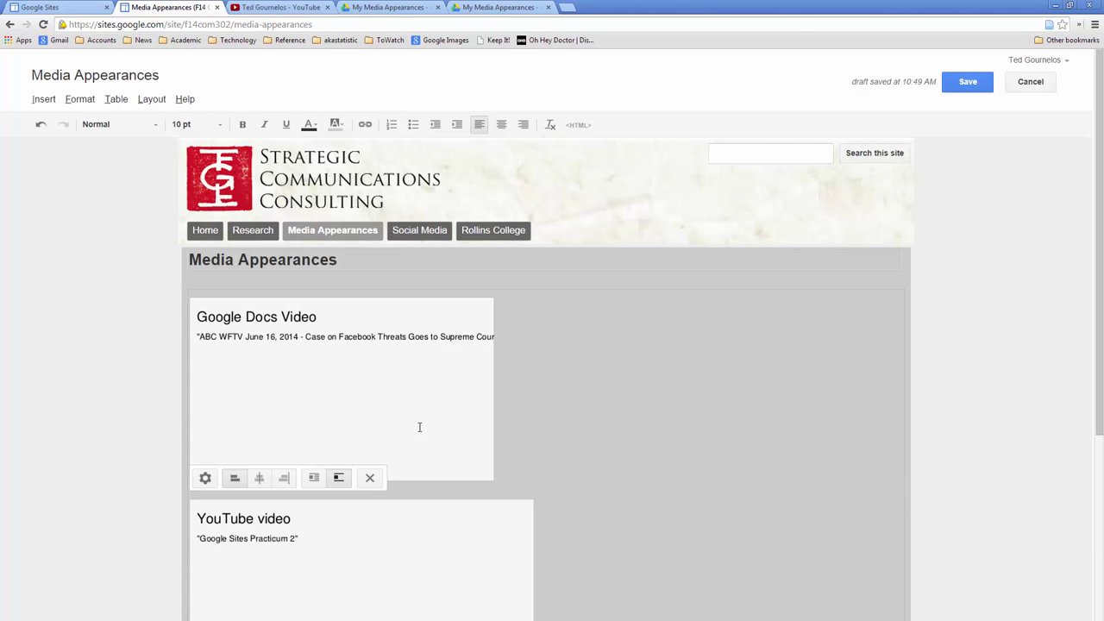
- Examine the width and height values of both embedded videos in the page's HTML source, leaving the code unedited
scroll(456, 427, "down", 2)
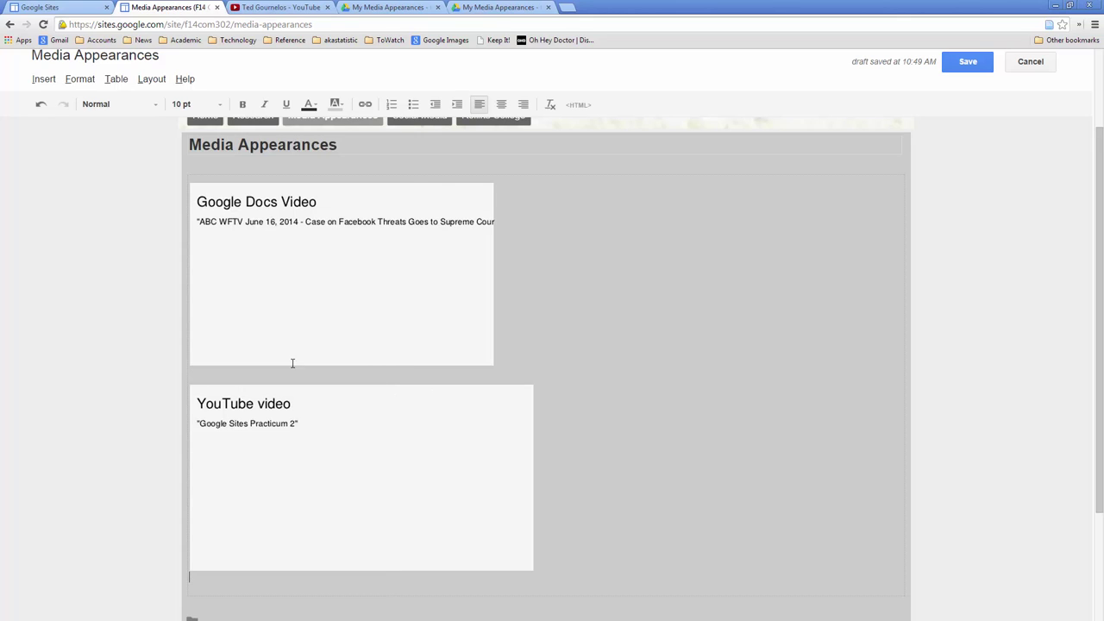
left_click(585, 107)
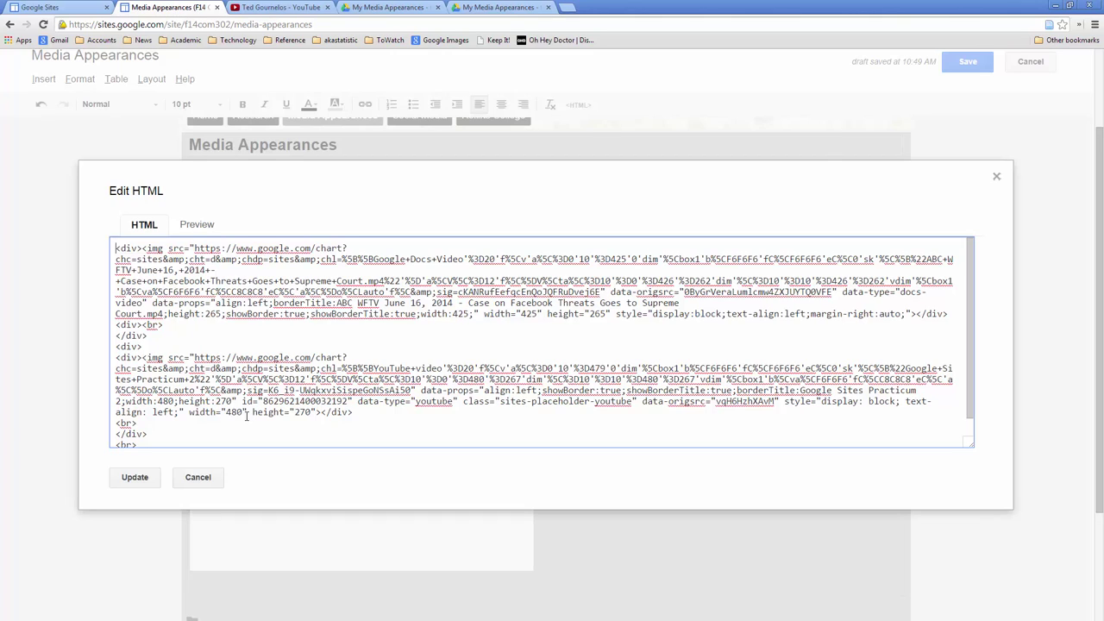
left_click_drag(243, 412, 231, 412)
left_click_drag(540, 314, 539, 314)
left_click(539, 314)
double_click(461, 315)
double_click(535, 314)
left_click(541, 390)
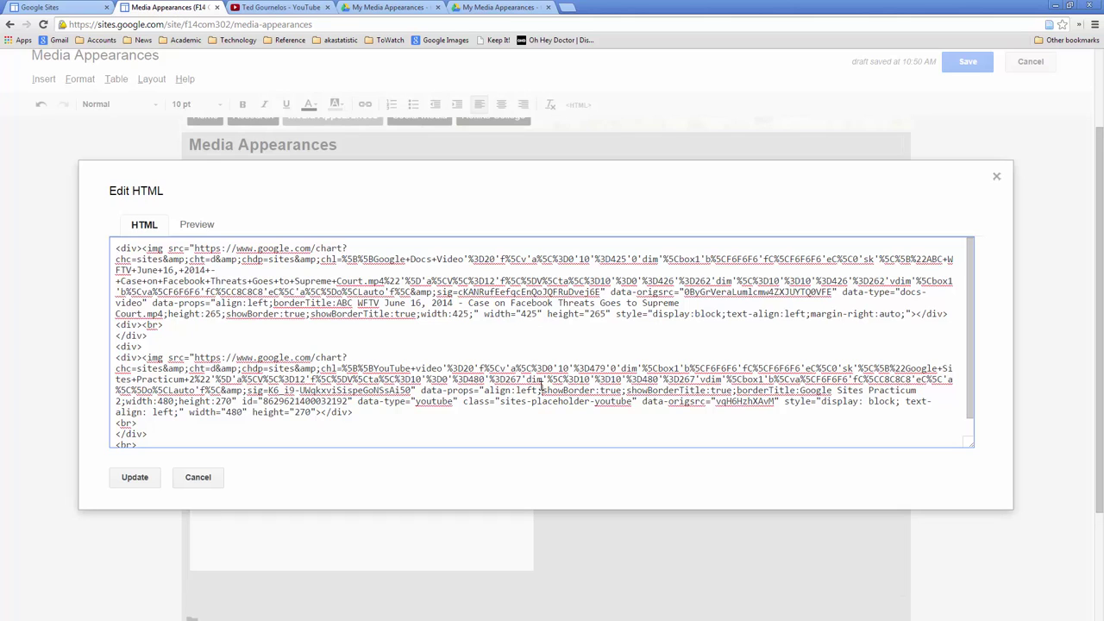
left_click(198, 483)
- Save the Media Appearances page and review both embedded videos on the published page
scroll(546, 355, "up", 2)
left_click(975, 81)
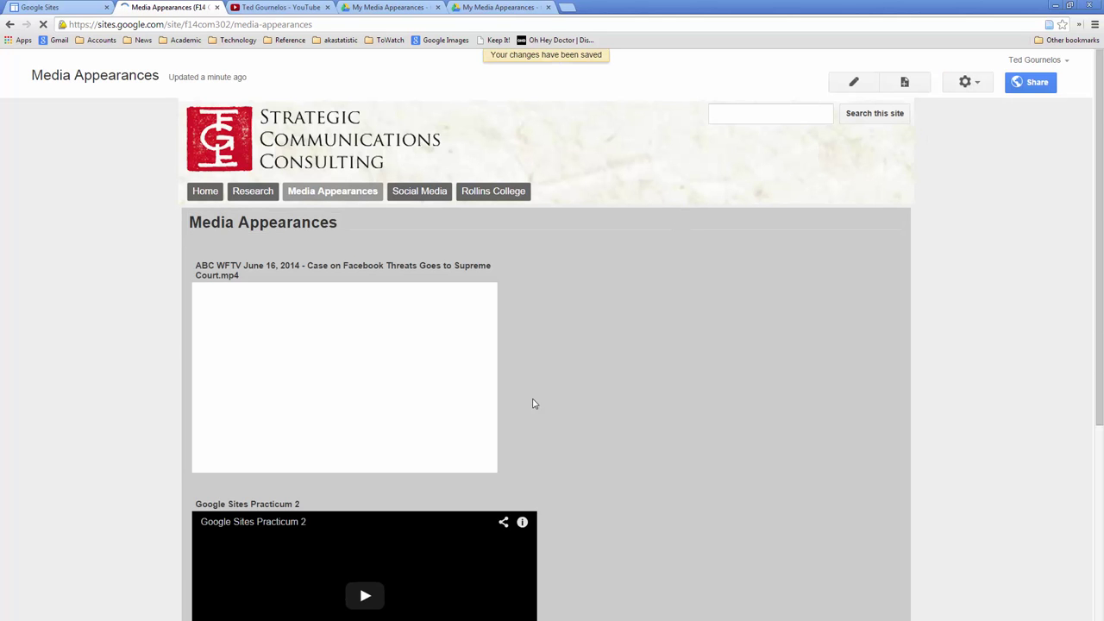
scroll(533, 380, "down", 2)
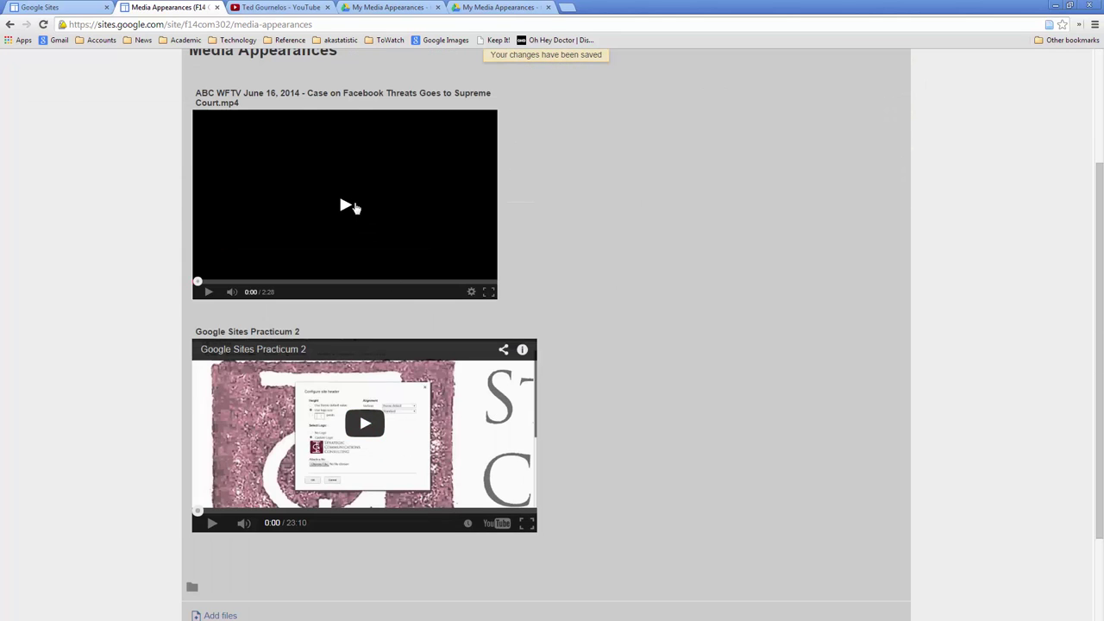
scroll(354, 207, "up", 2)
scroll(384, 416, "down", 1)
scroll(351, 320, "up", 1)
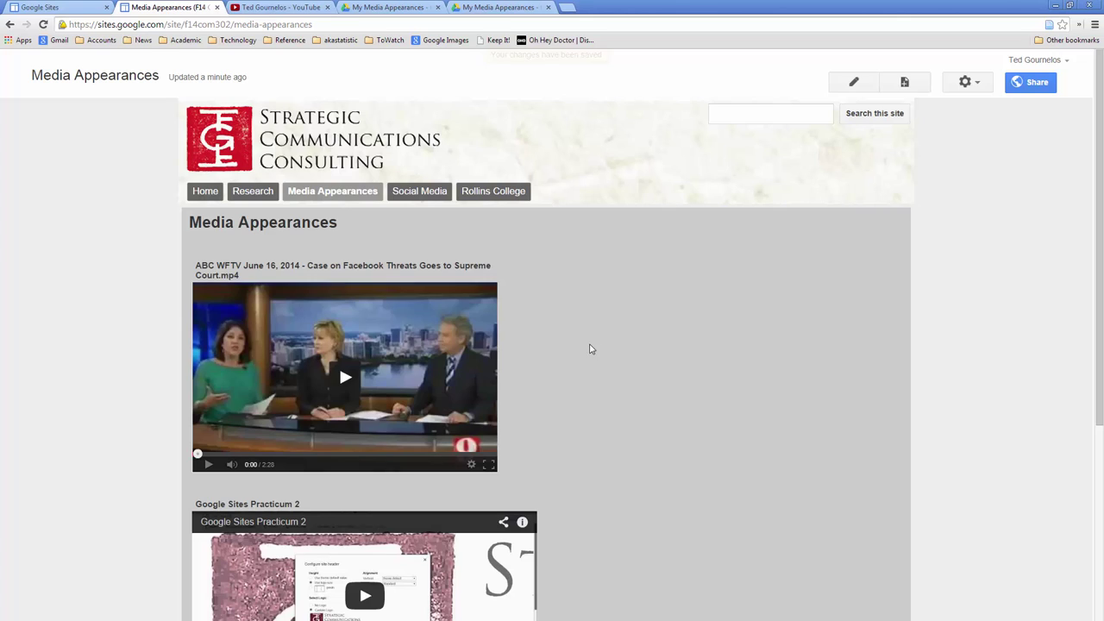
- Open the Social Media page for editing and bring up the gallery of additional gadgets
mouse_move(421, 193)
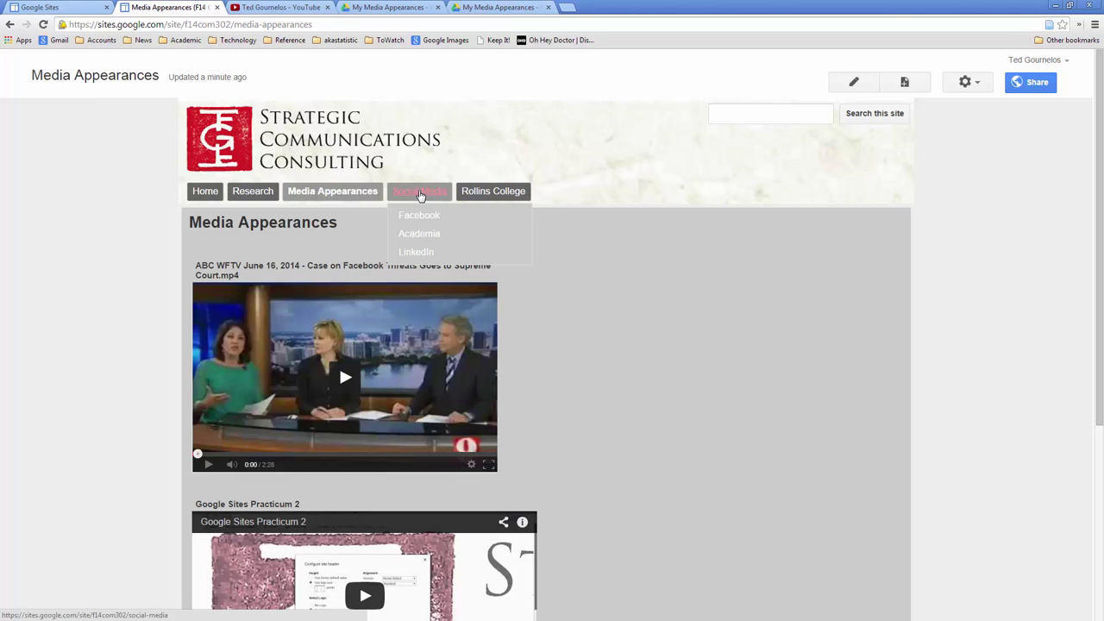
left_click(421, 195)
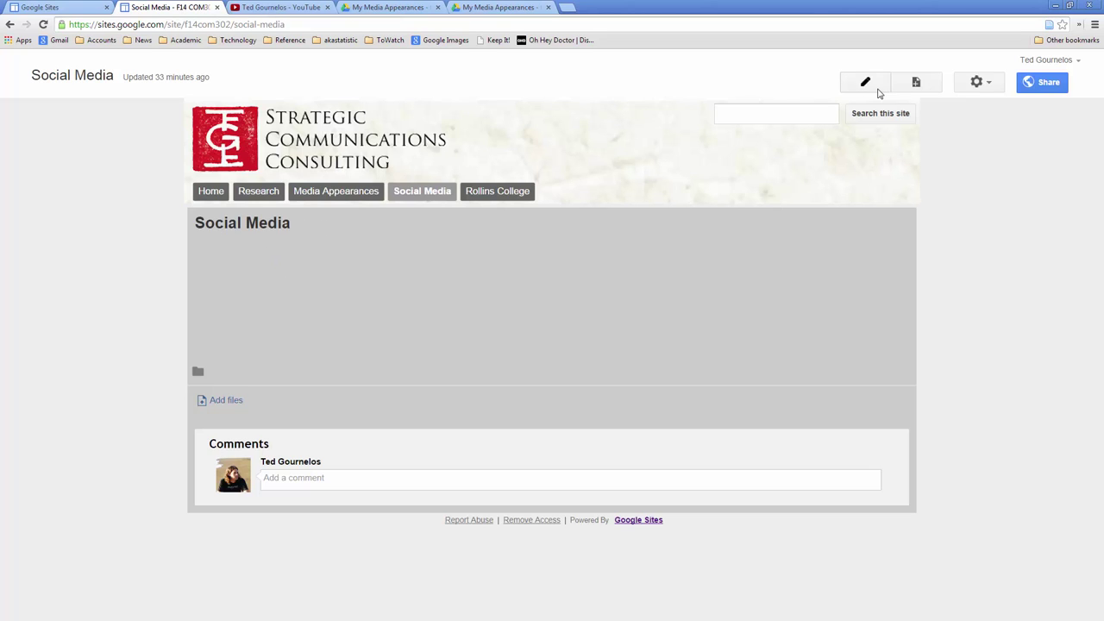
left_click(866, 83)
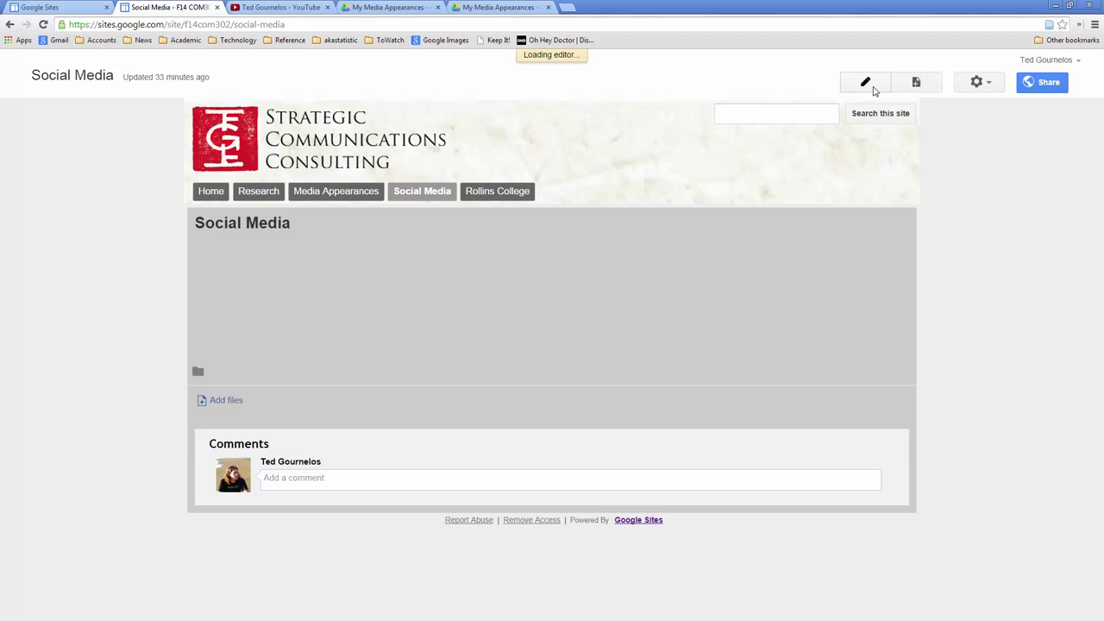
left_click(44, 99)
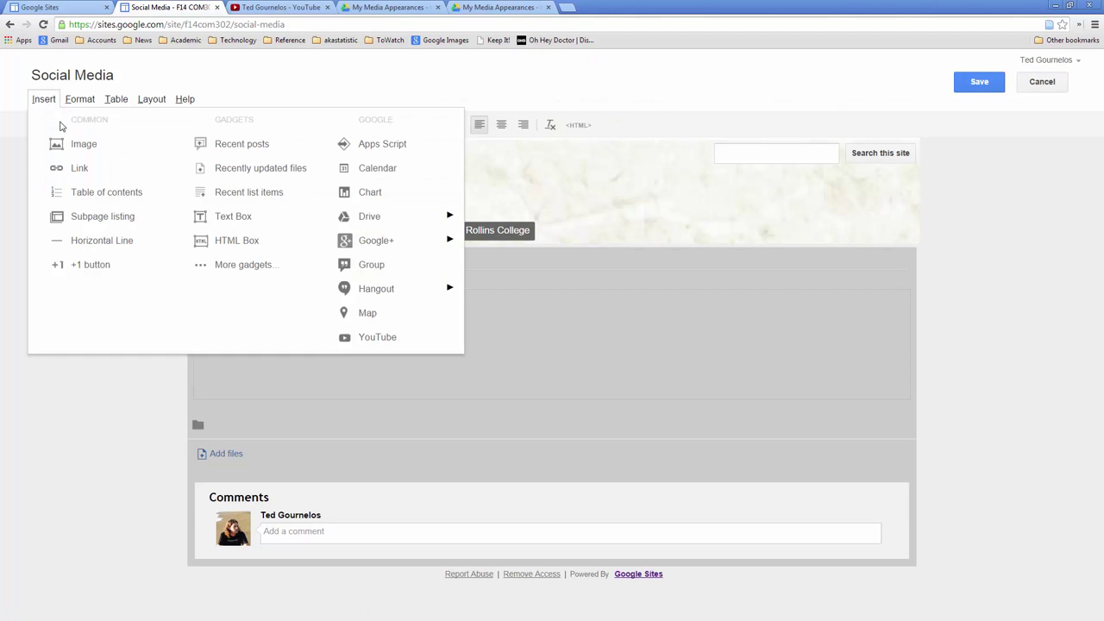
left_click(243, 266)
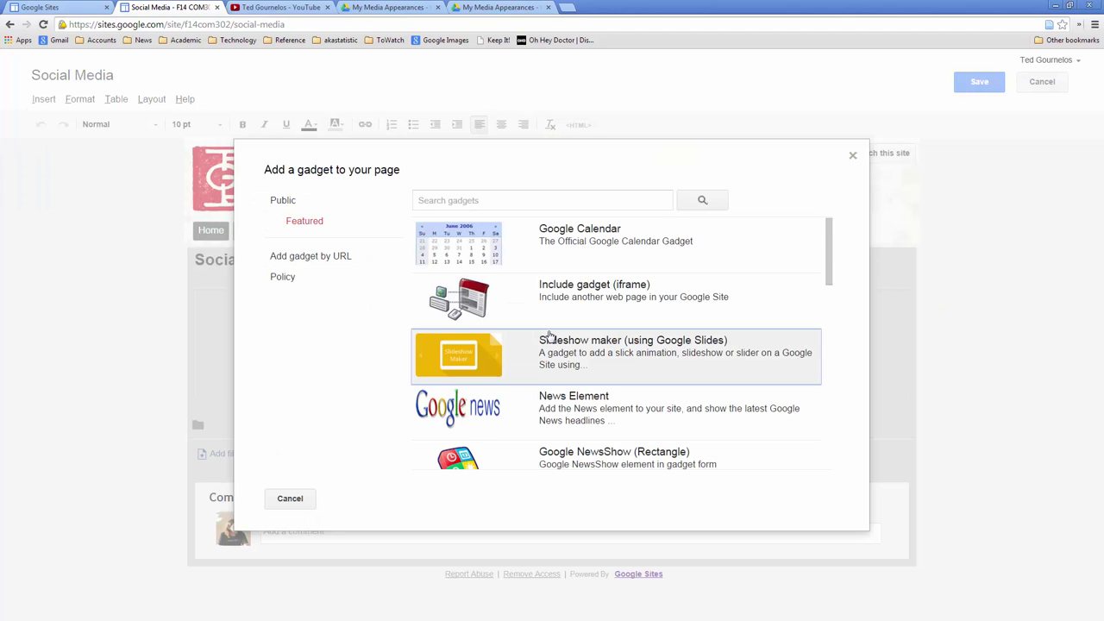
- Choose the RSS Feed gadget from the featured gadgets and open its properties
scroll(549, 336, "down", 2)
scroll(549, 335, "down", 3)
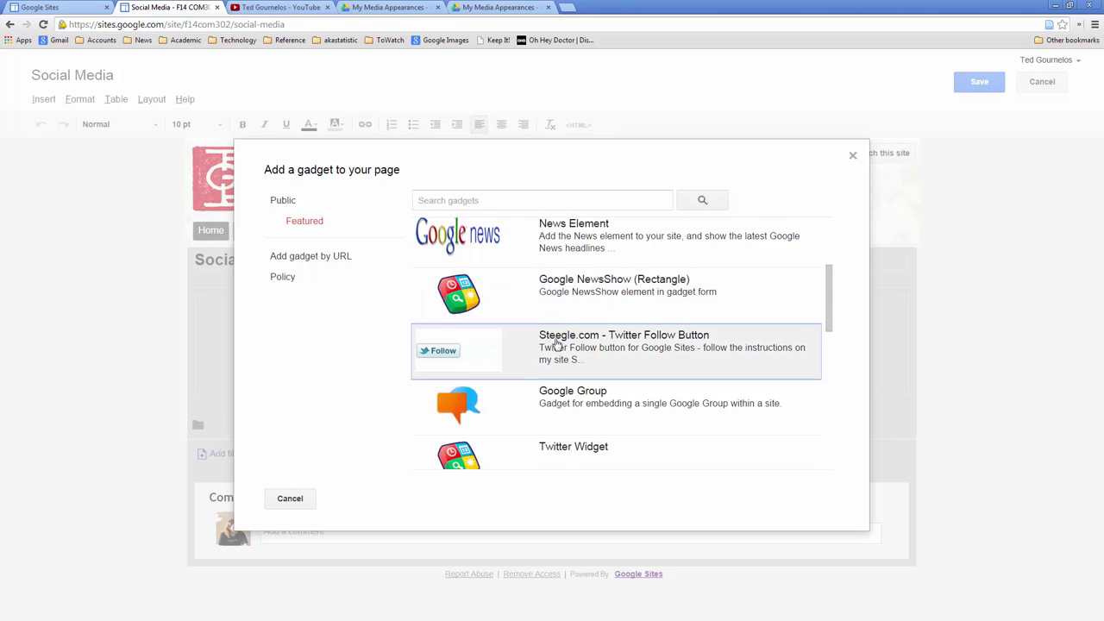
scroll(559, 345, "down", 5)
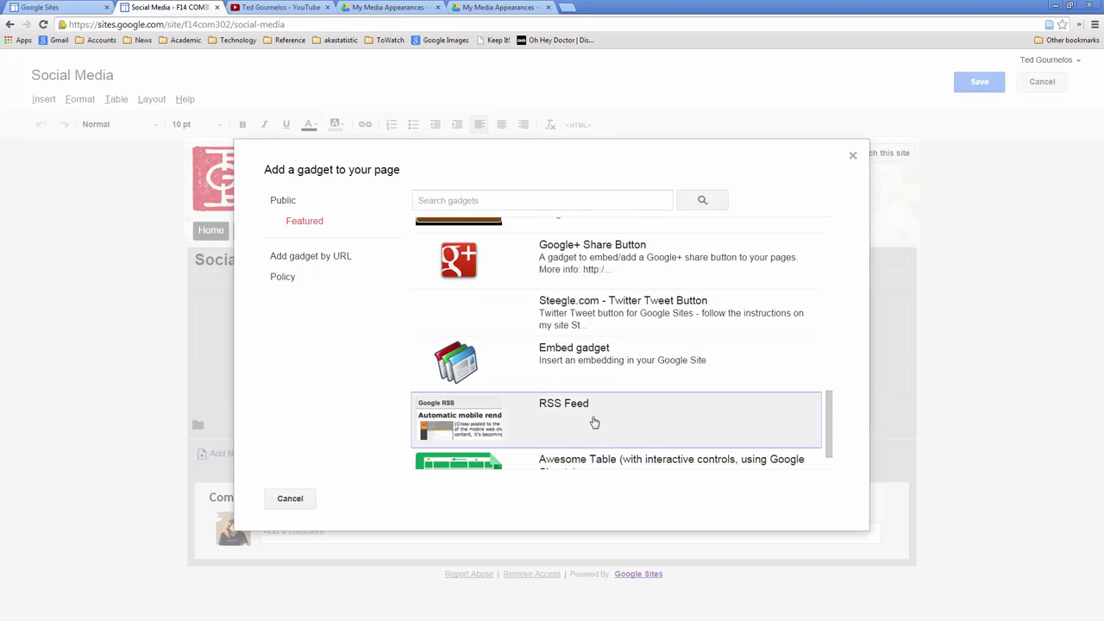
scroll(595, 423, "down", 1)
left_click(604, 387)
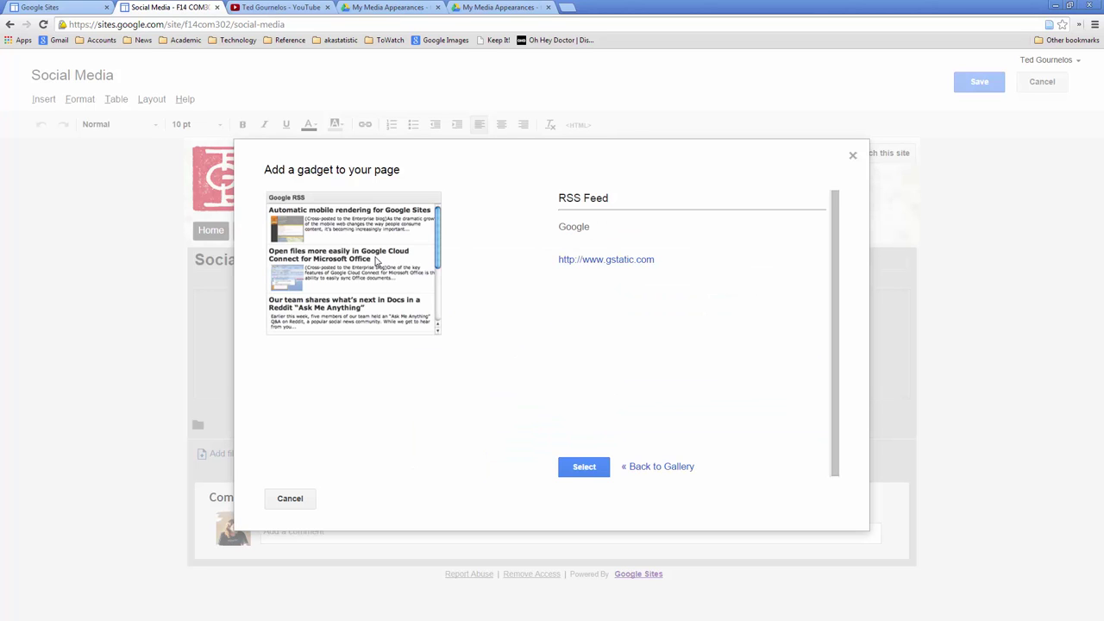
left_click(584, 467)
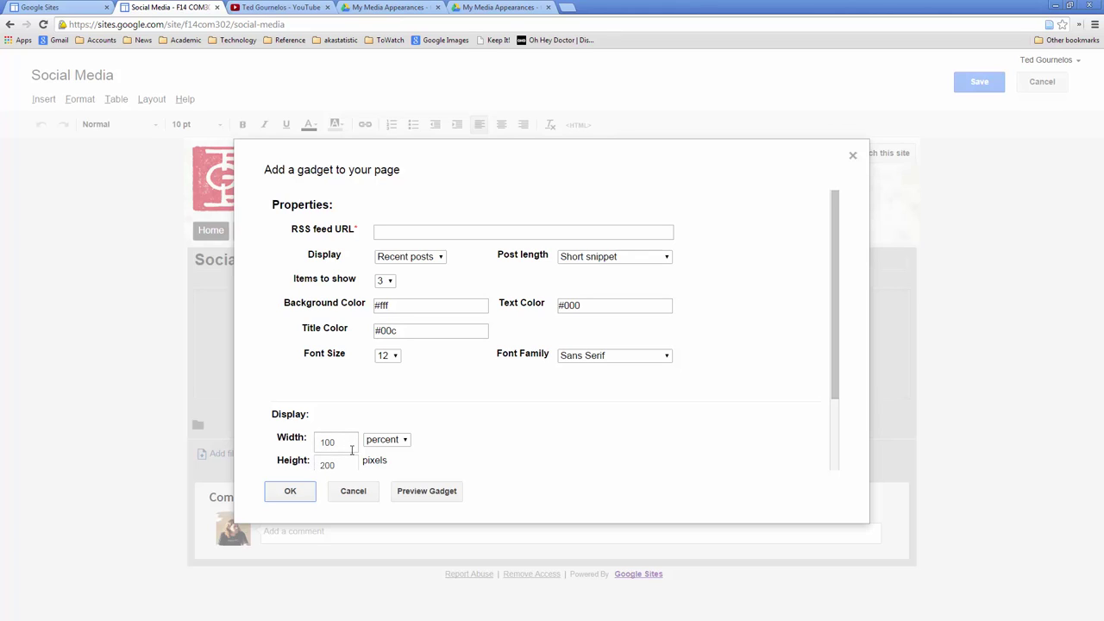
- Open the course blog ttgcourses.blogspot.com in a new browser tab and go to its Blogger design page
left_click(388, 234)
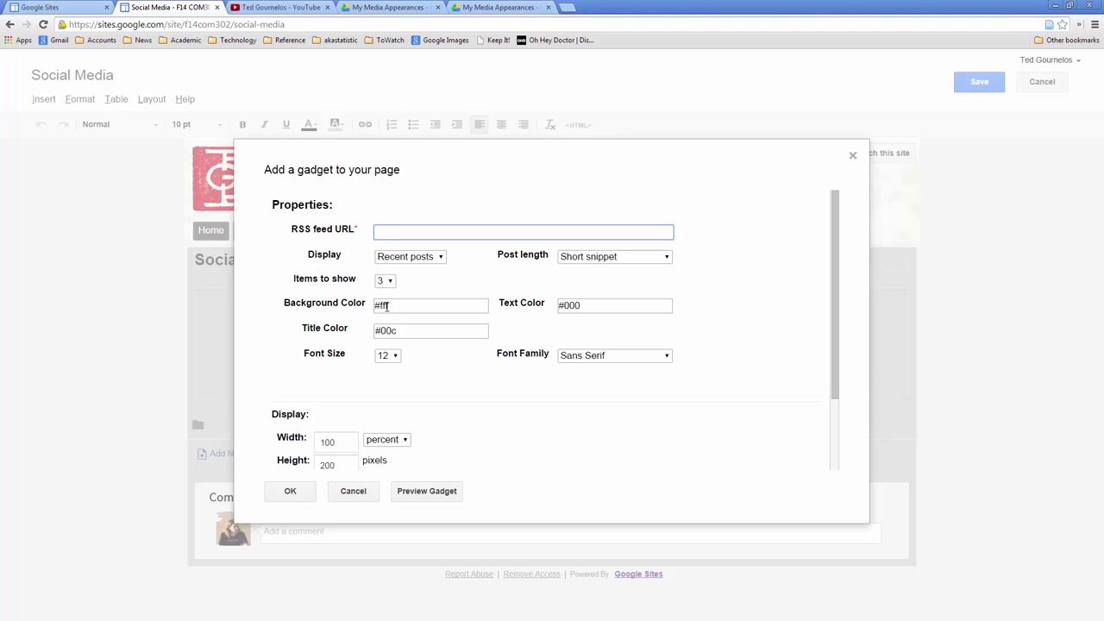
key("ctrl+t")
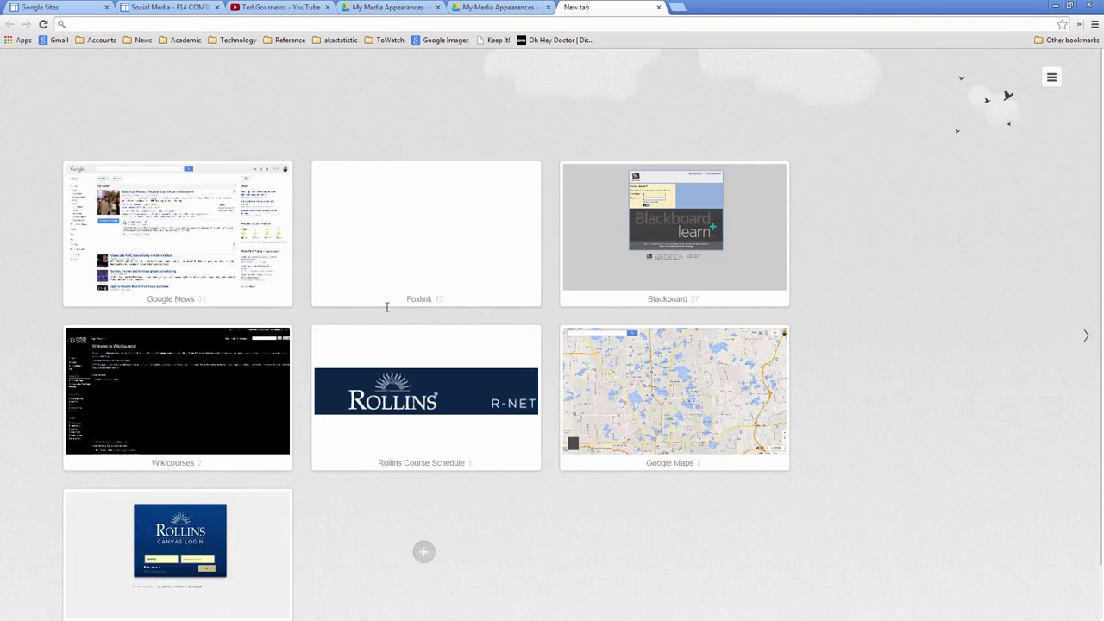
type("b")
key("BackSpace")
type("blogs")
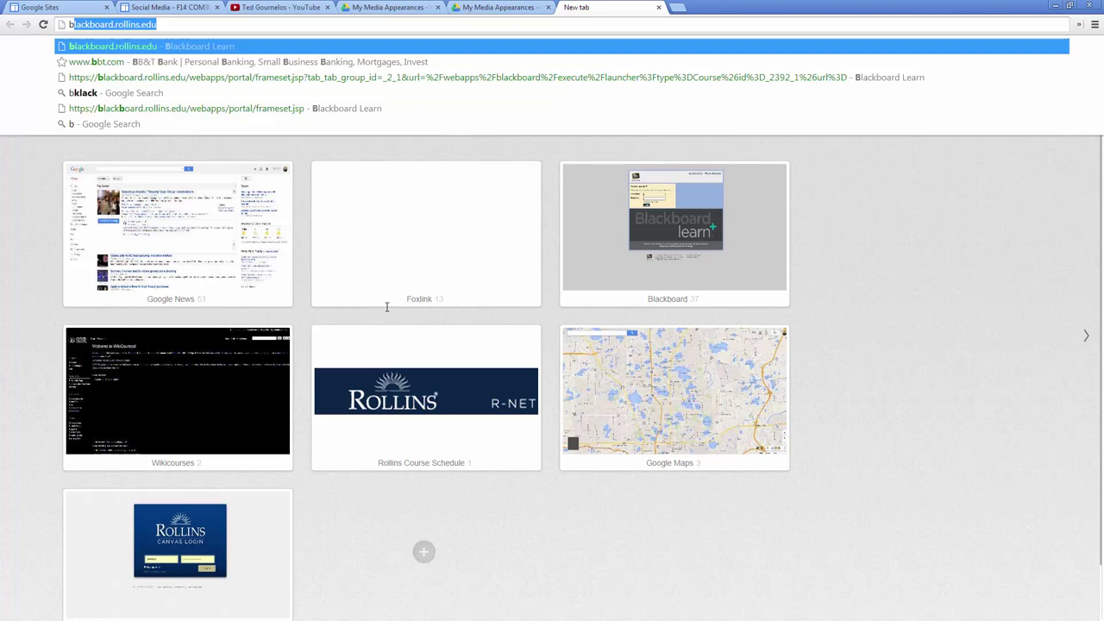
type("pot")
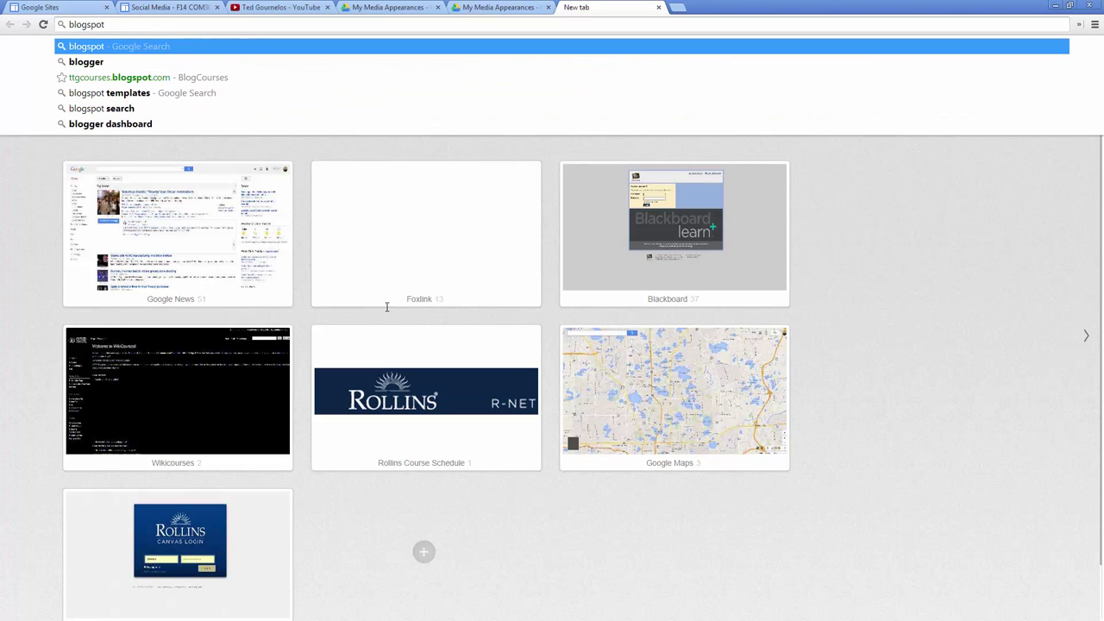
key("Down")
key("Down")
key("Return")
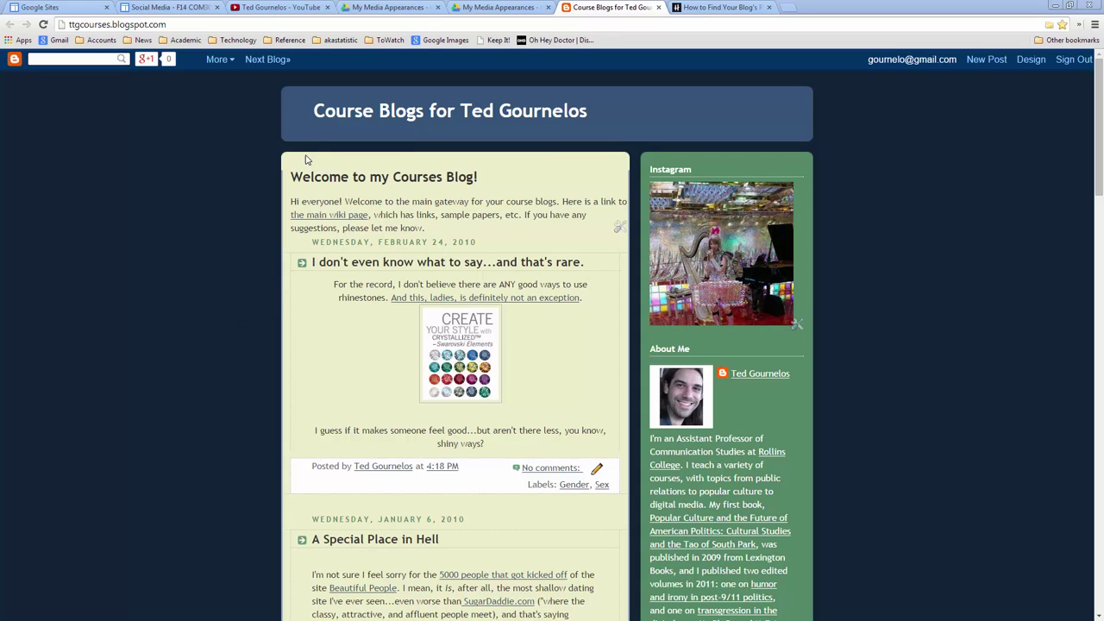
left_click(1031, 59)
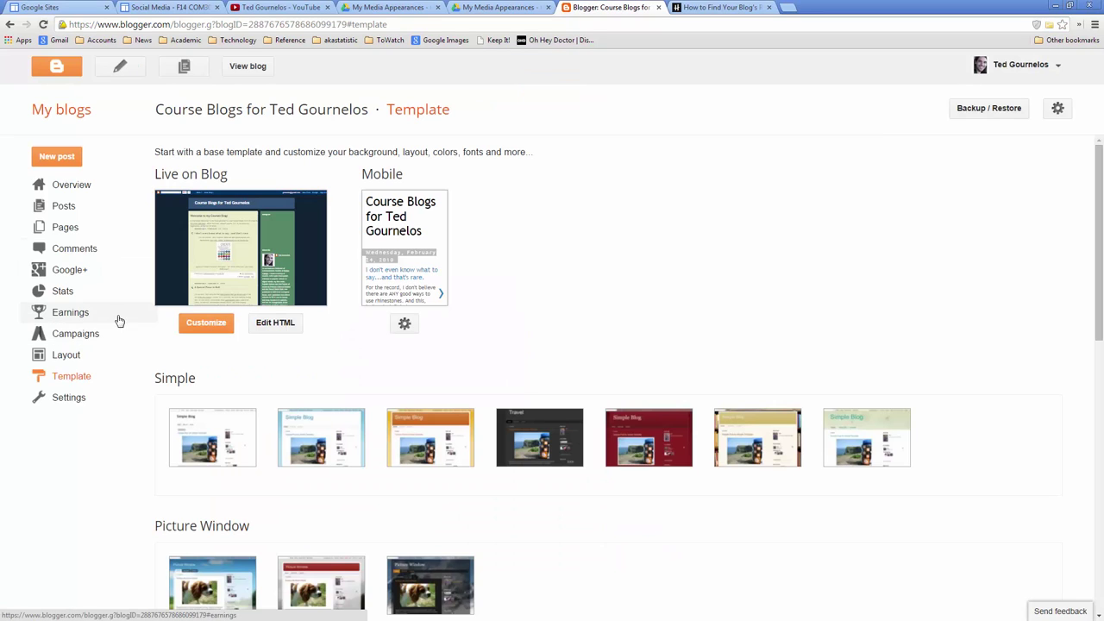
- Add the Subscription Links gadget titled "Subscribe To" above the Blog Archive in the blog's layout and save the arrangement
left_click(67, 357)
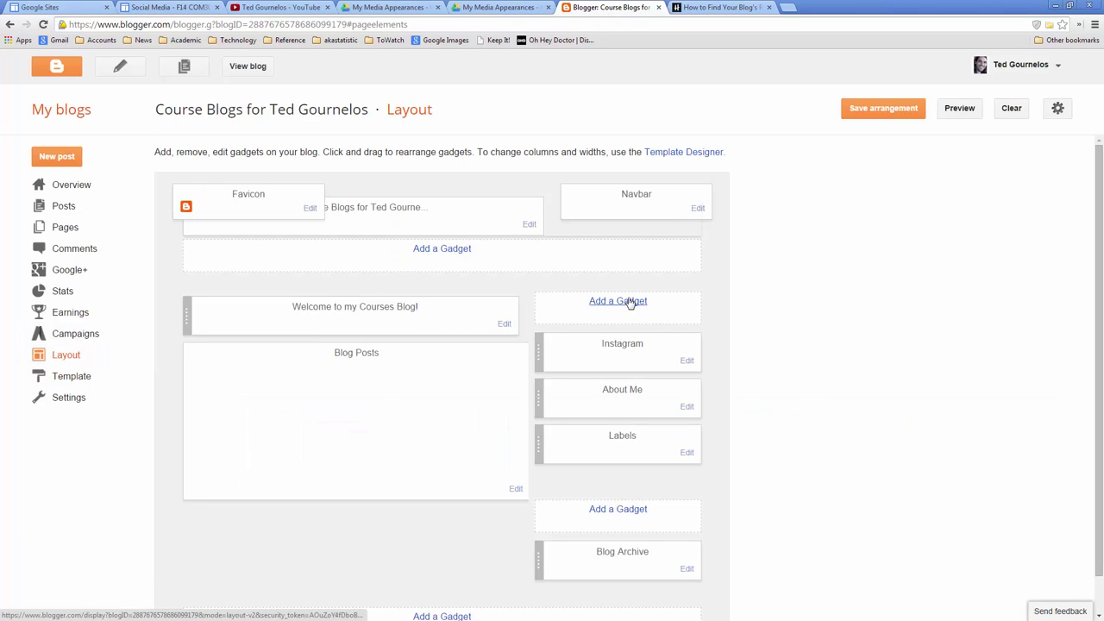
left_click(637, 512)
scroll(200, 291, "down", 6)
scroll(200, 291, "down", 7)
scroll(201, 293, "down", 5)
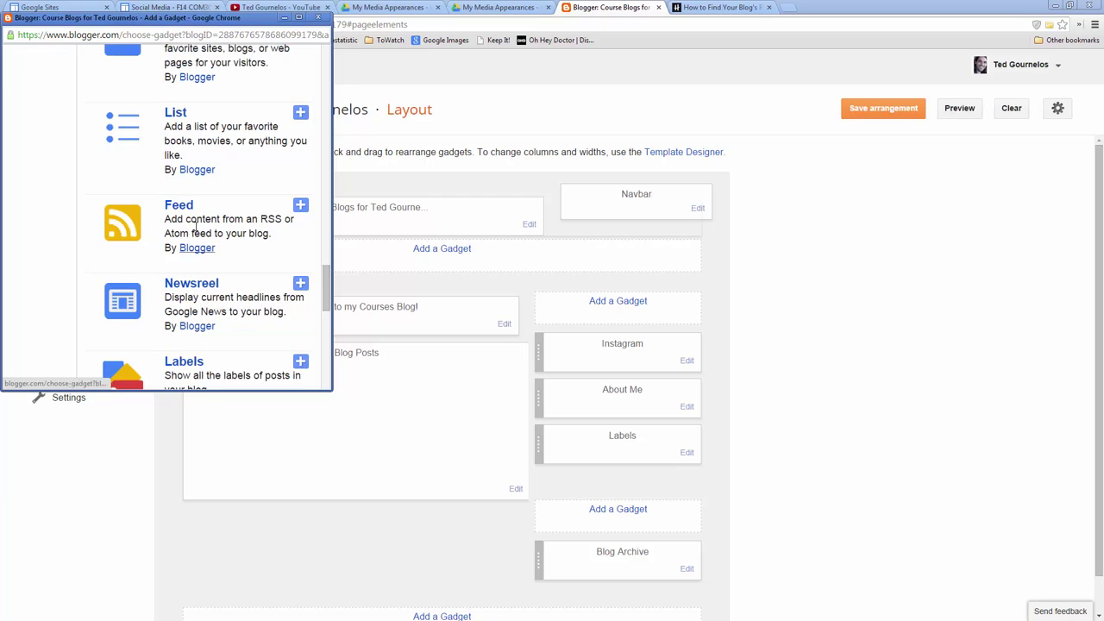
scroll(242, 242, "down", 2)
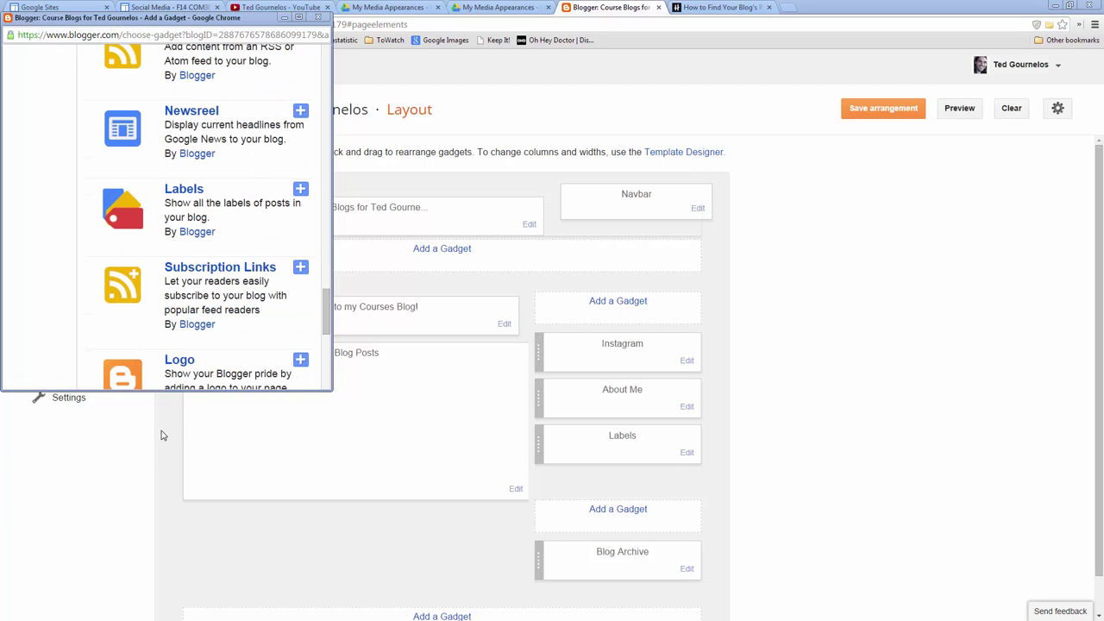
left_click(302, 267)
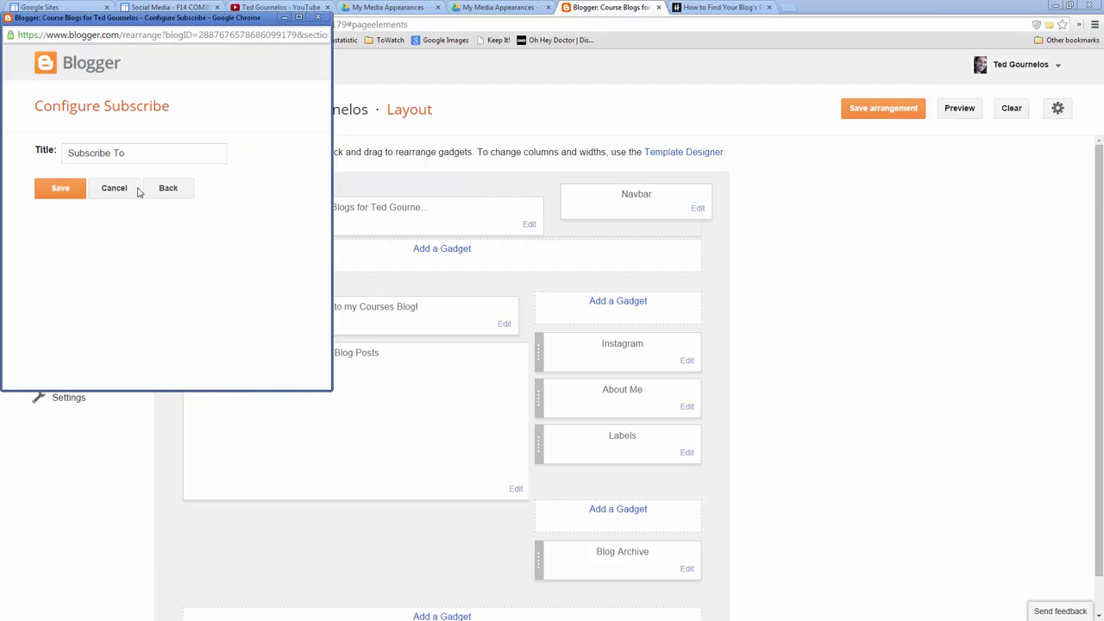
left_click(83, 184)
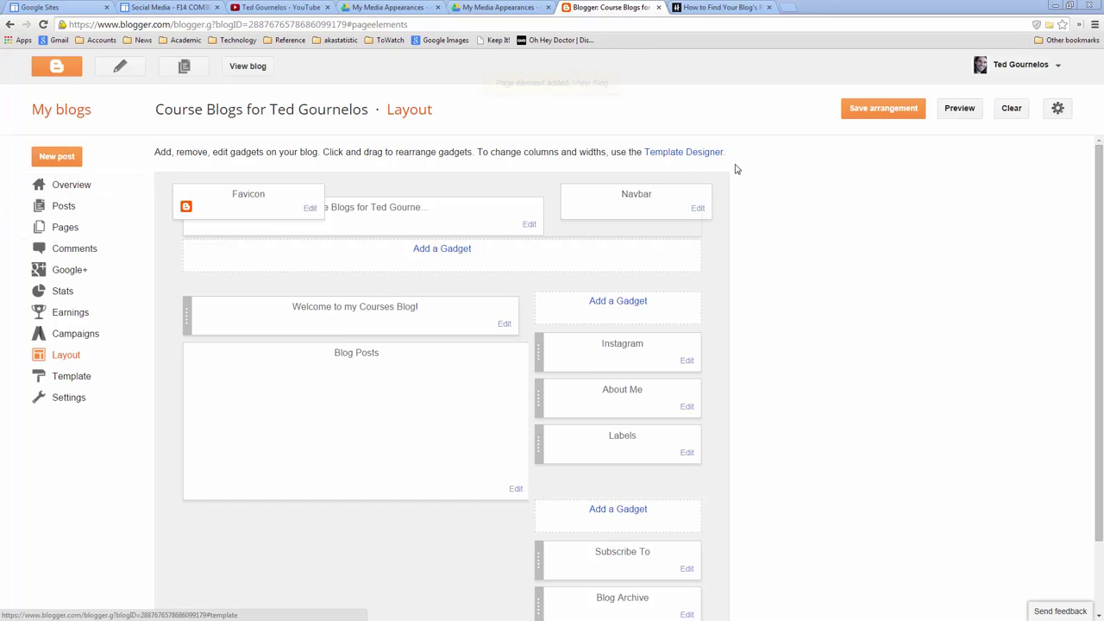
left_click(908, 111)
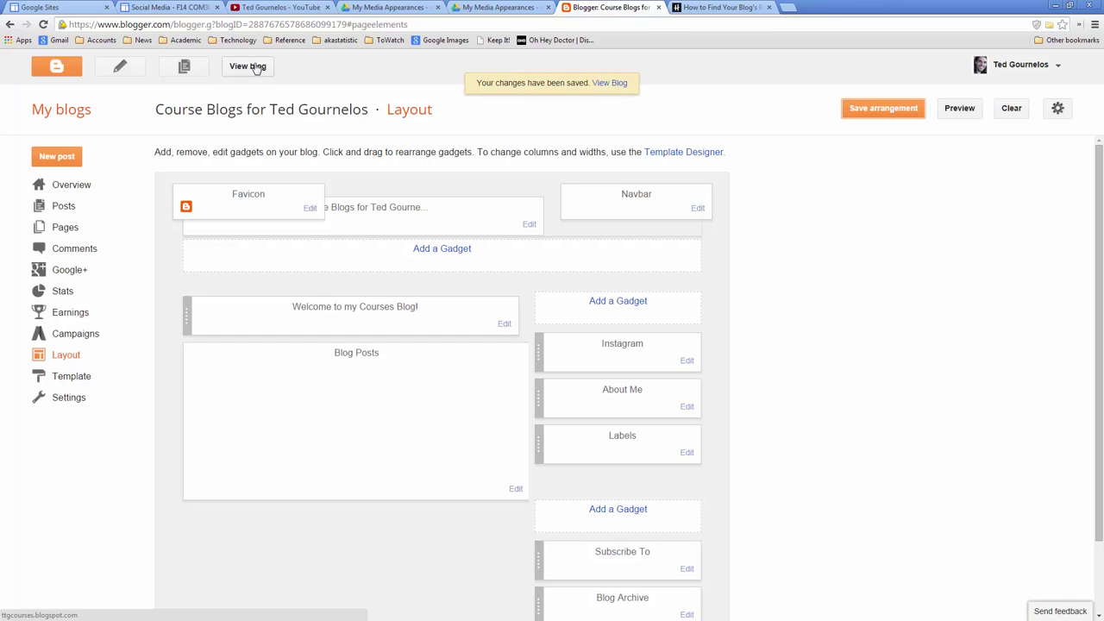
- View the live blog, inspect the Atom posts feed offered under Subscribe To, and close the feed and the how-to page
left_click(252, 66)
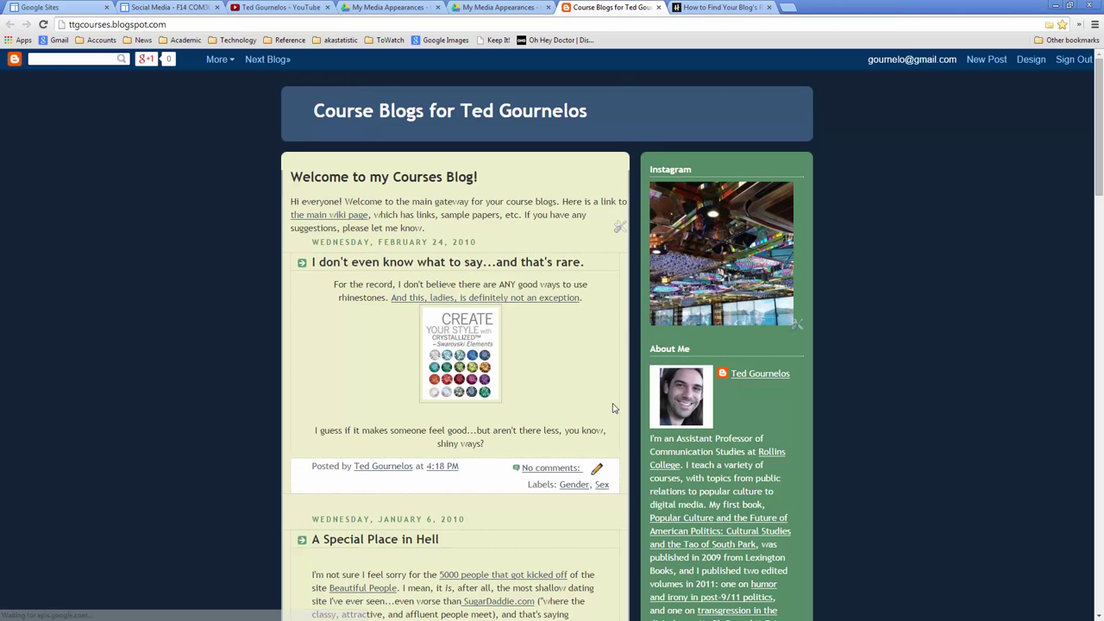
scroll(751, 438, "down", 7)
scroll(752, 438, "down", 2)
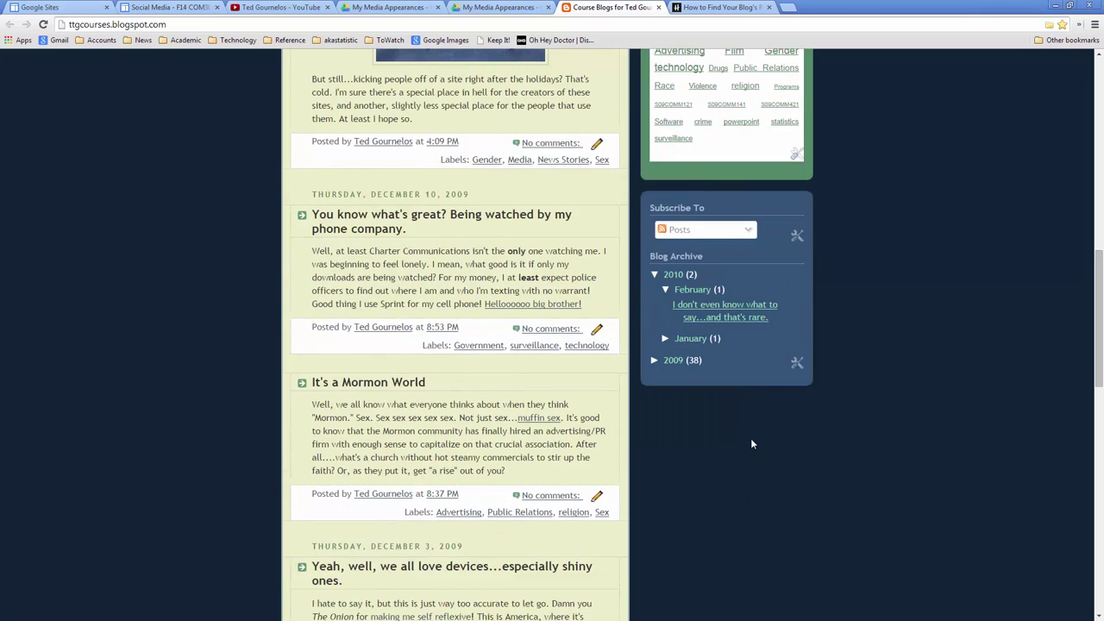
scroll(752, 442, "up", 1)
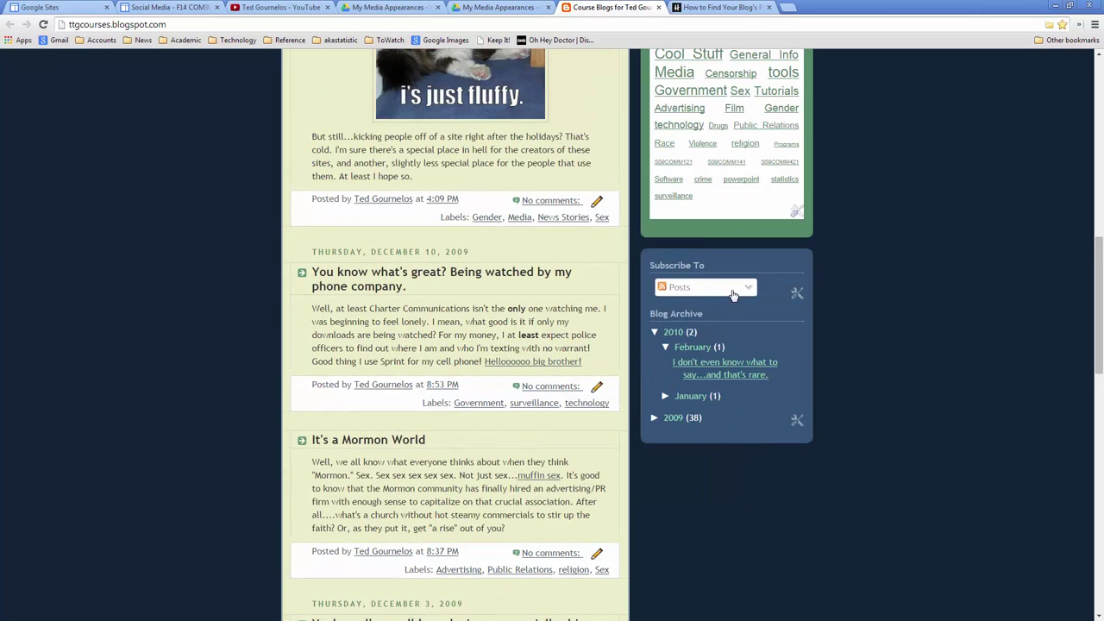
left_click(750, 293)
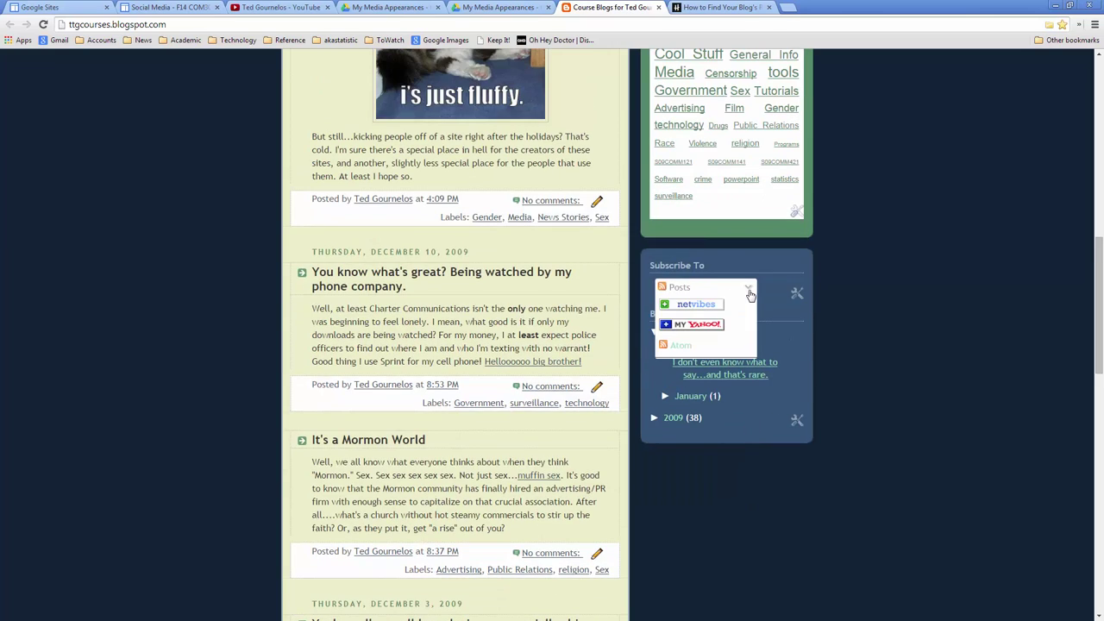
left_click(689, 348)
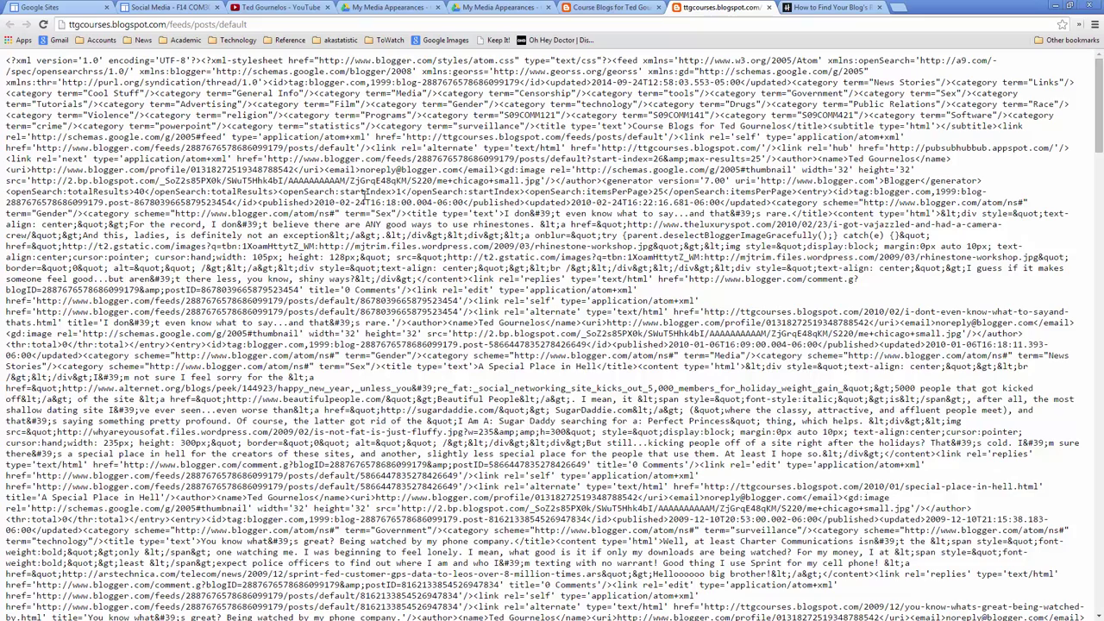
left_click(769, 7)
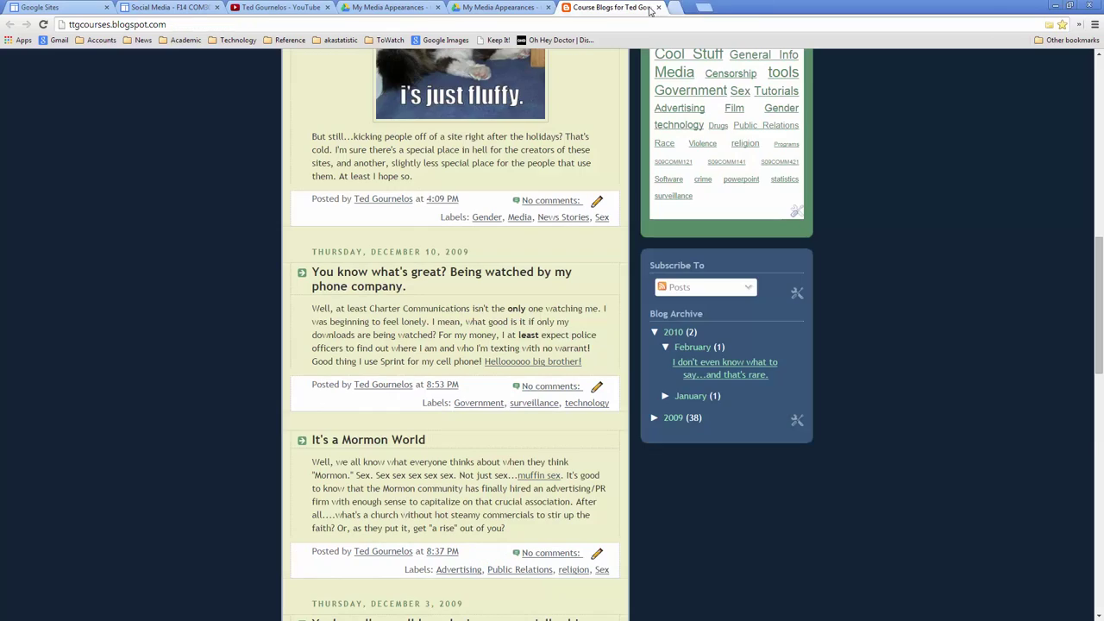
left_click(768, 7)
- Copy the link address of the Atom posts feed from the blog's Subscribe To gadget
left_click(698, 294)
right_click(683, 346)
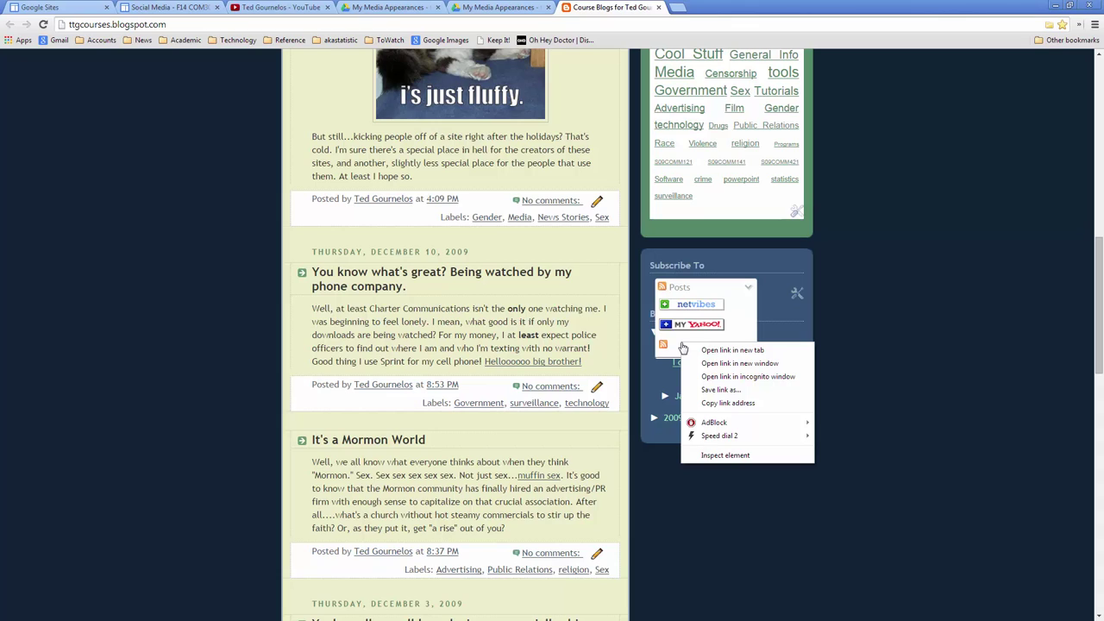
left_click(723, 404)
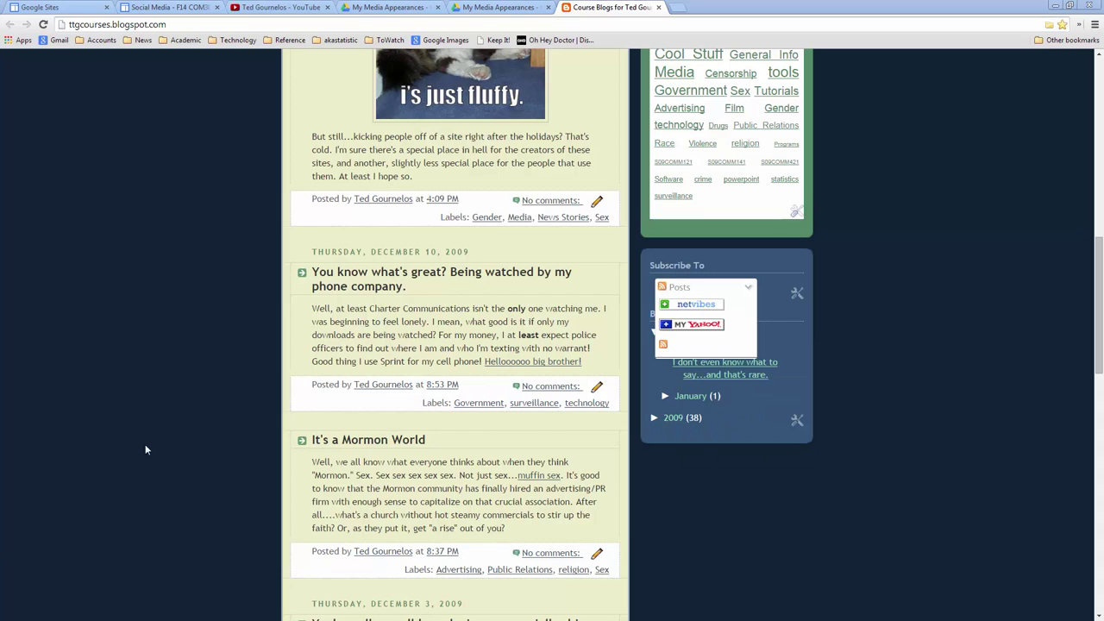
left_click(181, 8)
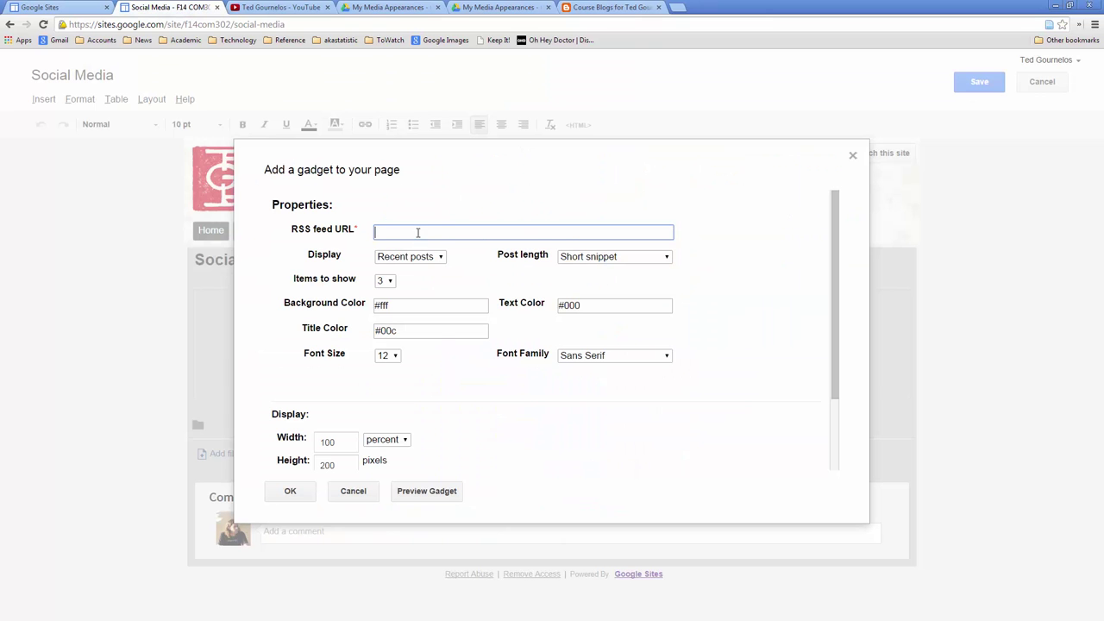
right_click(417, 232)
left_click(455, 302)
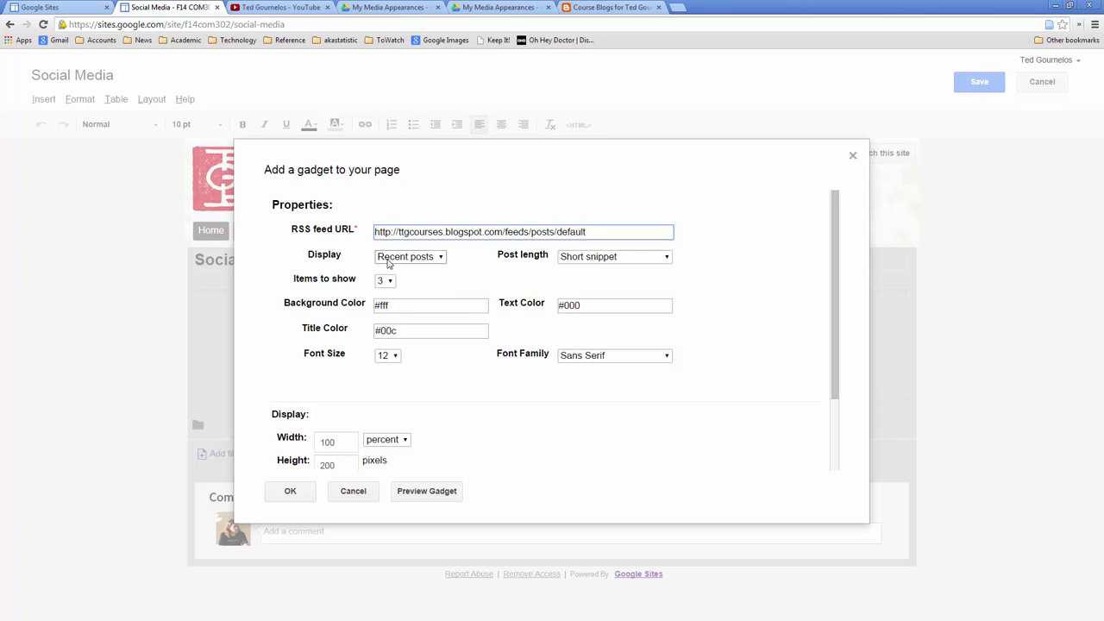
left_click_drag(504, 232, 577, 232)
left_click(572, 232)
left_click(291, 493)
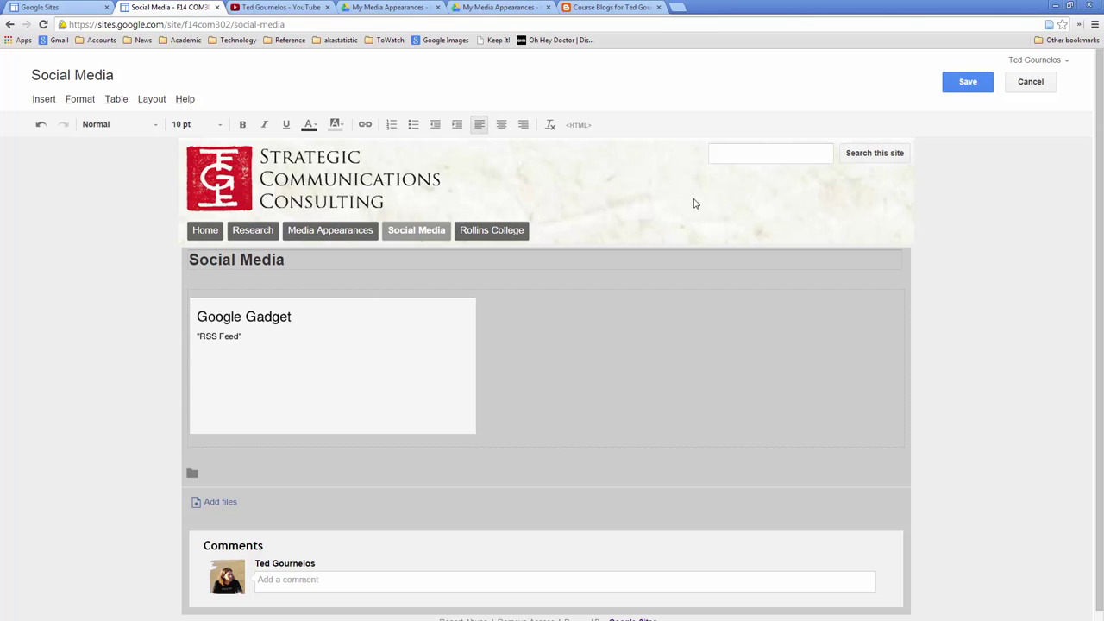
left_click(975, 87)
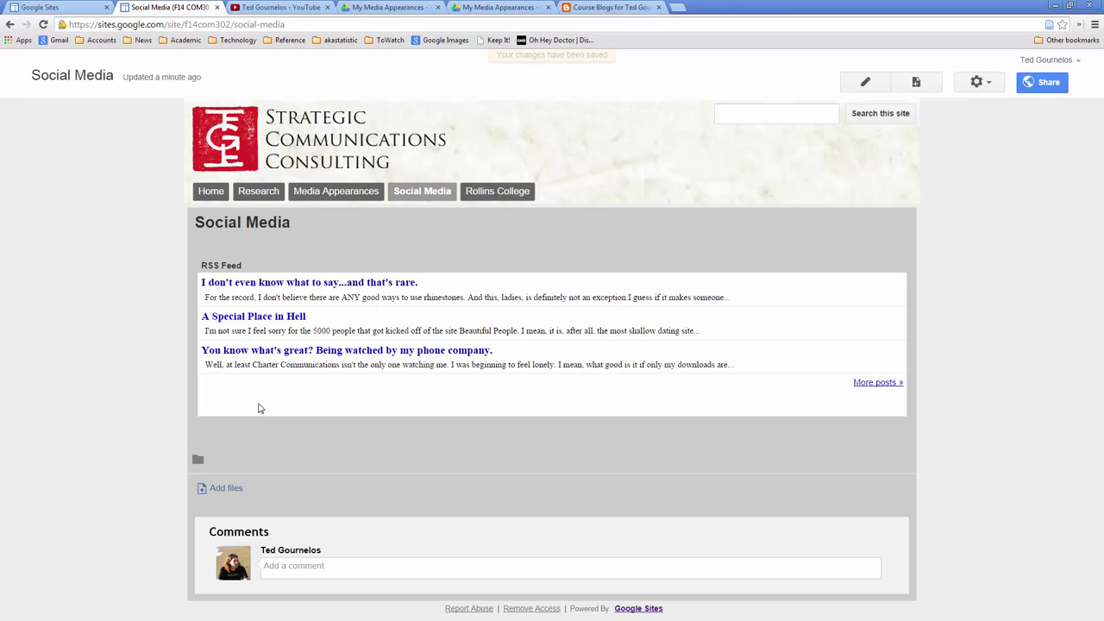
- Reopen the RSS Feed gadget's properties on the Social Media page and set the post length to Full post
left_click(865, 82)
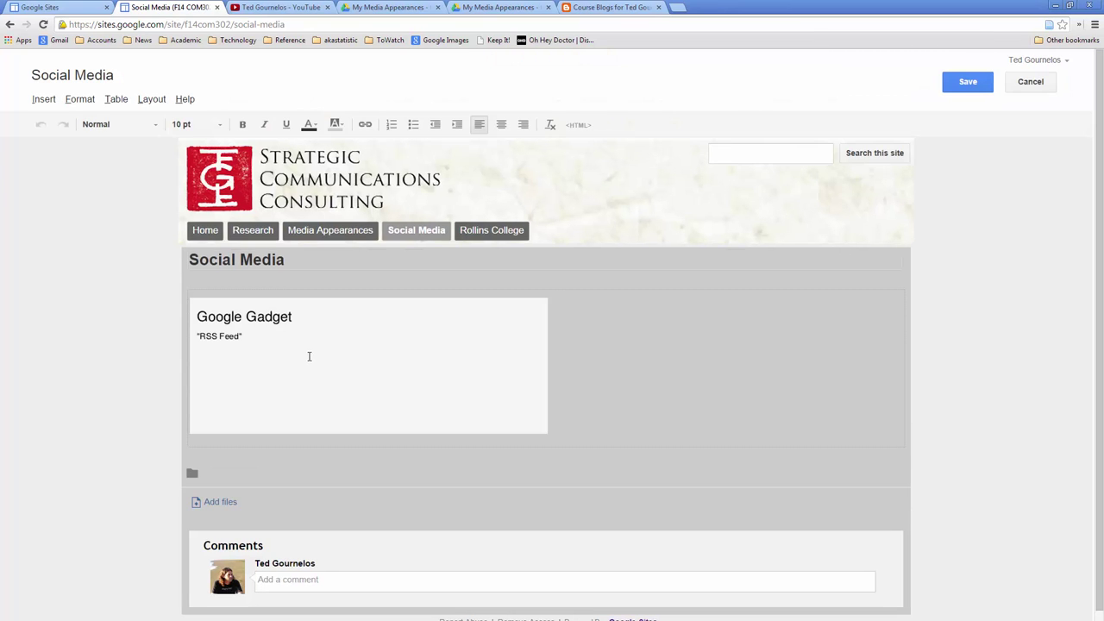
left_click(307, 354)
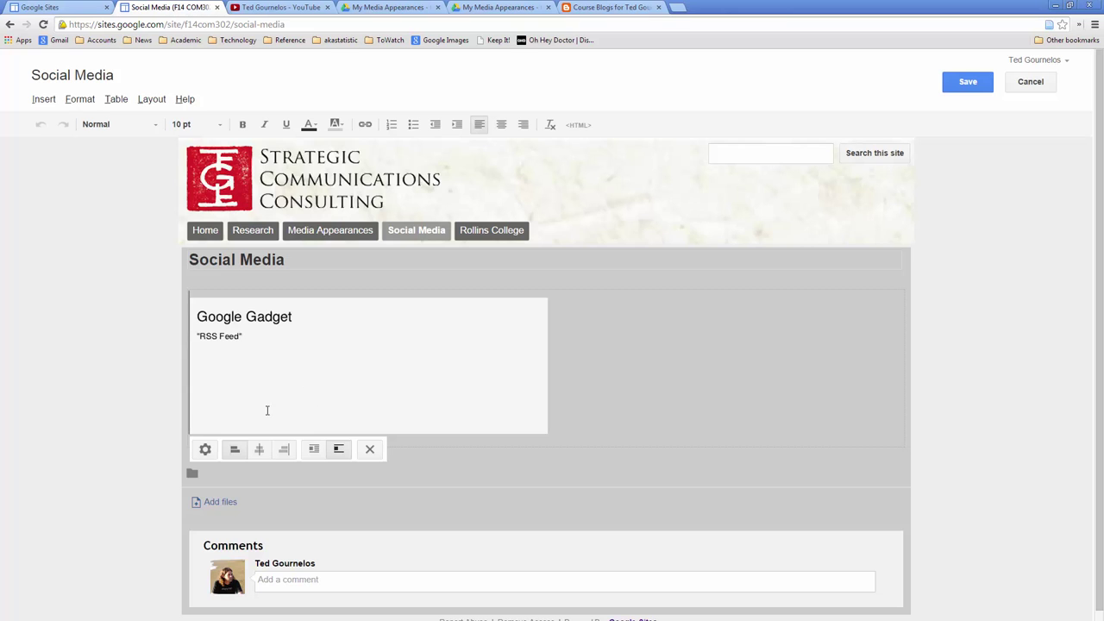
left_click(205, 449)
left_click(414, 260)
left_click(412, 264)
left_click(415, 260)
left_click(418, 269)
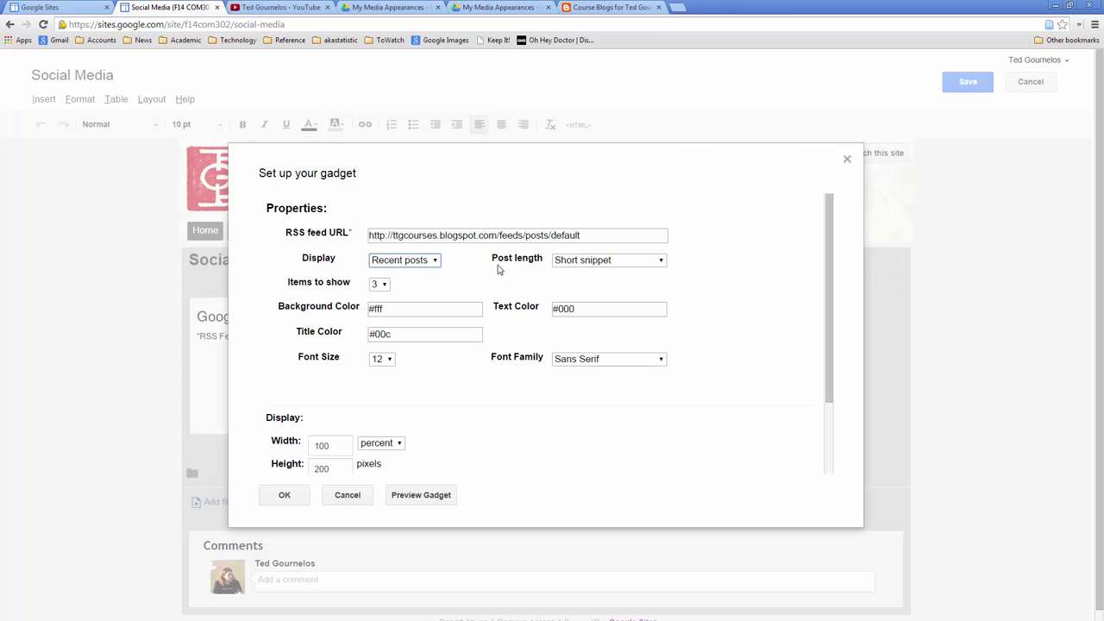
left_click(576, 264)
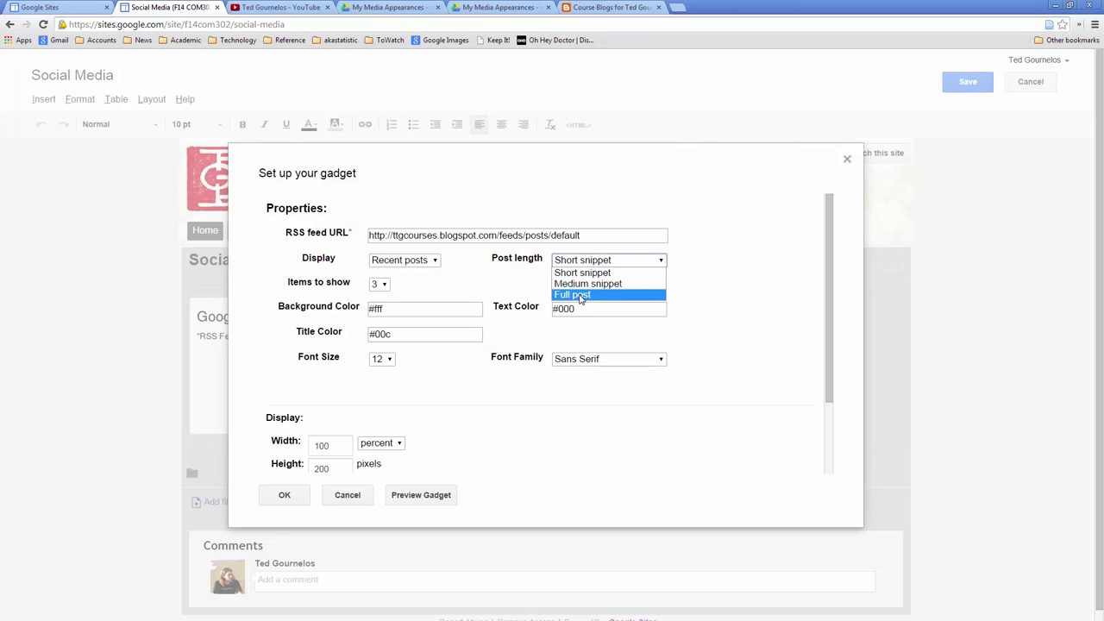
left_click(581, 296)
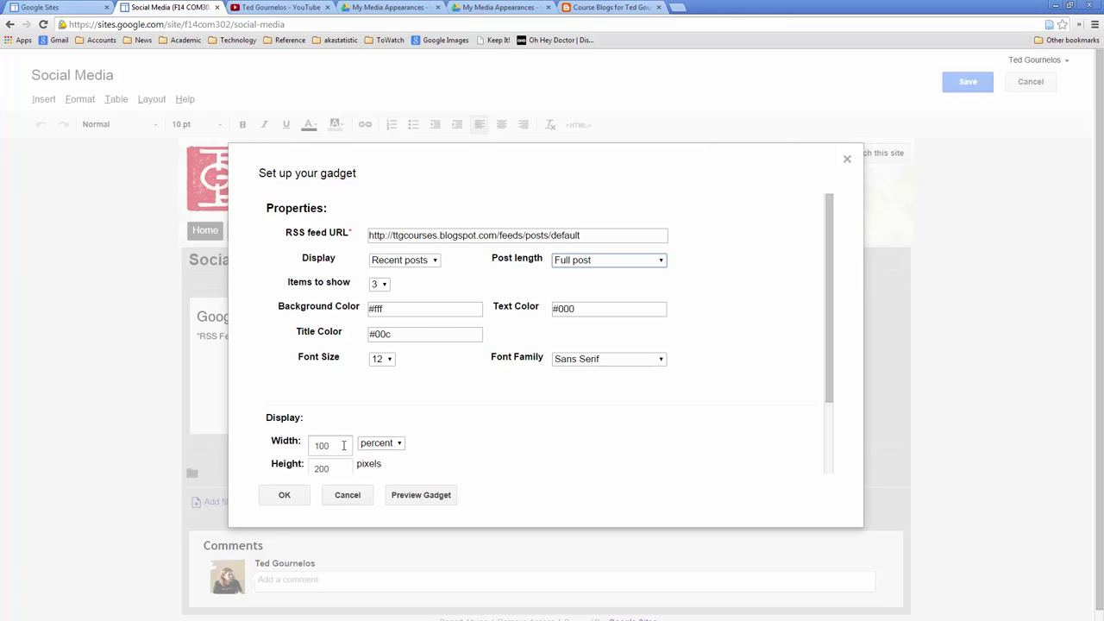
- Set the RSS Feed gadget's height to 400 pixels and save the Social Media page
double_click(343, 469)
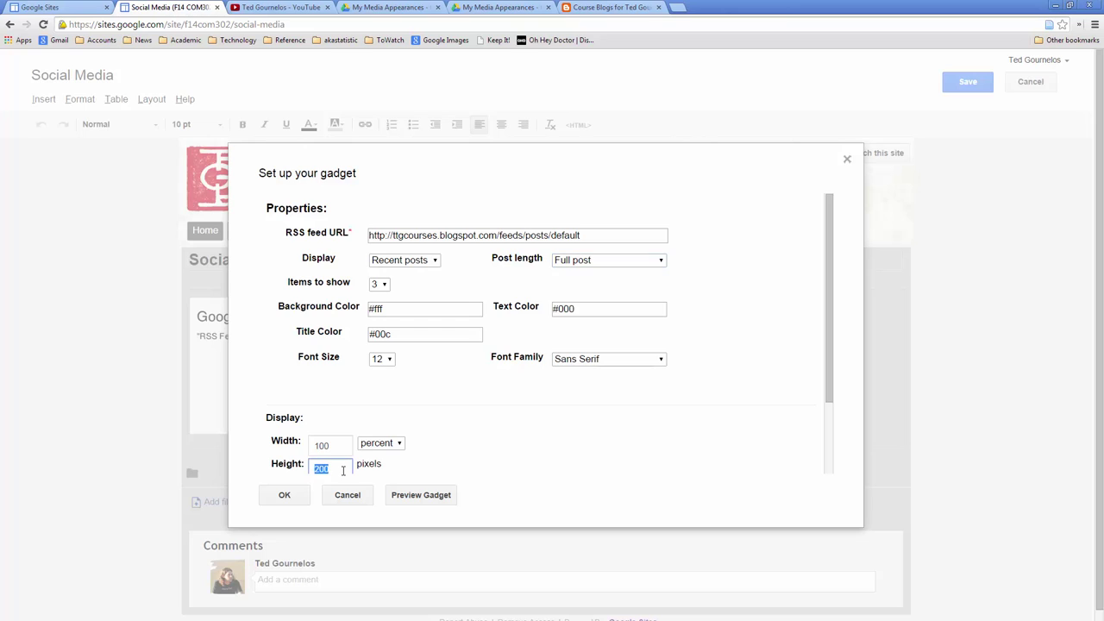
type("400")
left_click(289, 495)
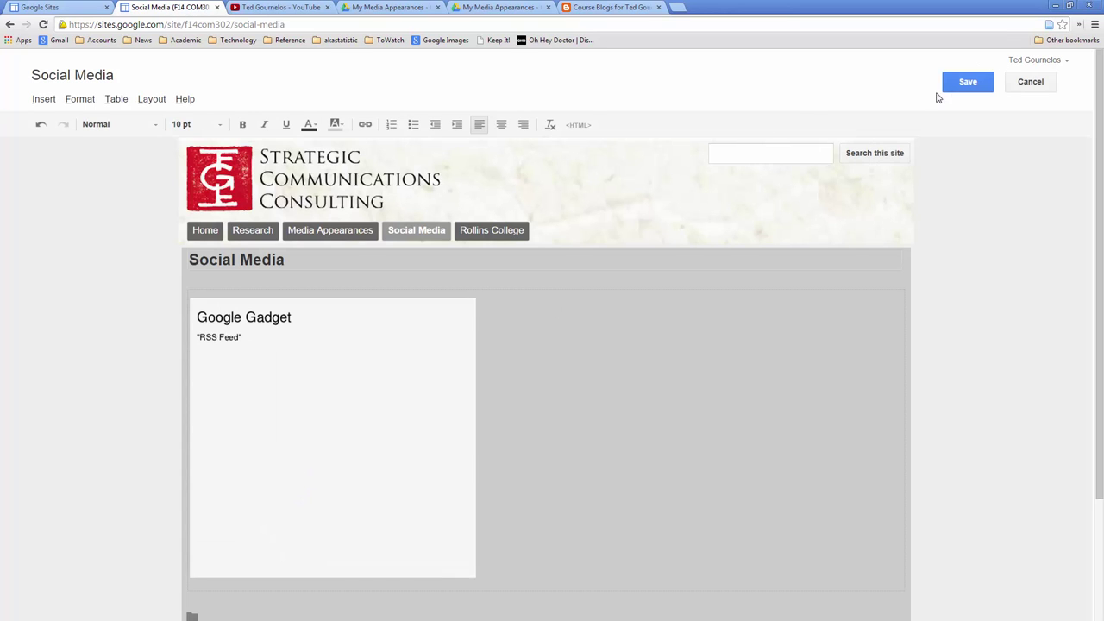
left_click(968, 84)
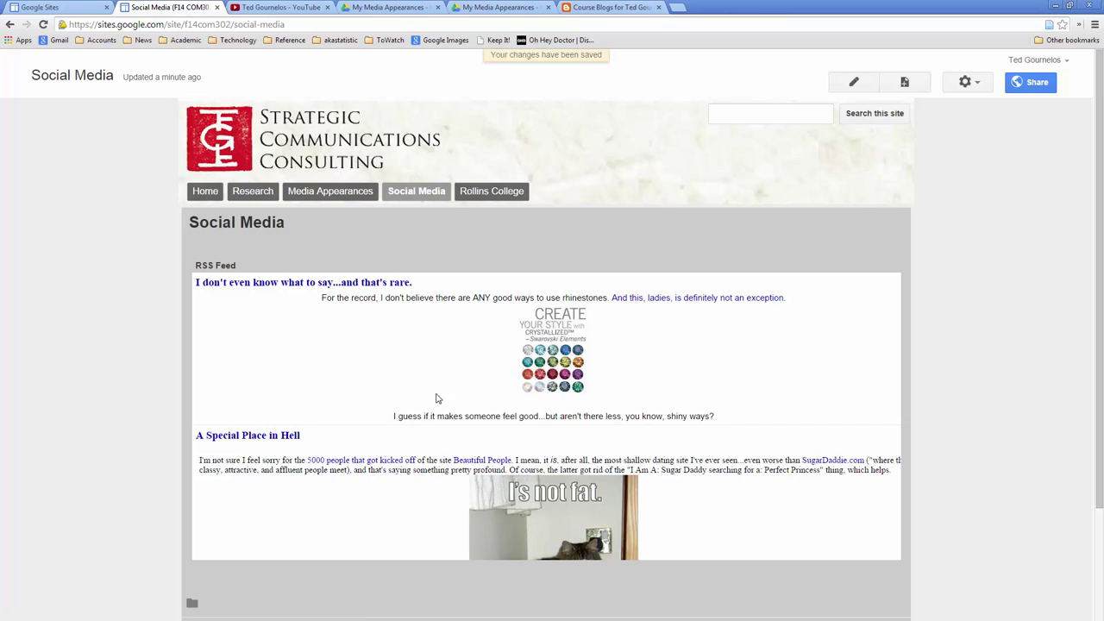
- Review the feed on the published Social Media page, visit Media Appearances, and return to check the Social Media submenu
scroll(441, 370, "down", 2)
scroll(436, 358, "up", 2)
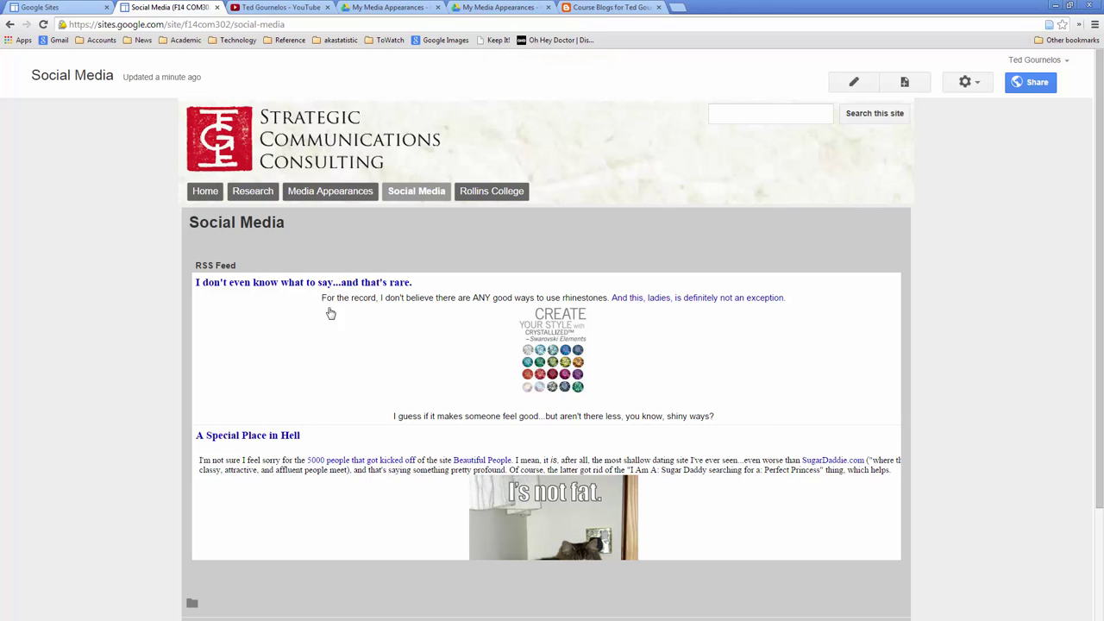
scroll(328, 318, "down", 3)
scroll(331, 312, "up", 3)
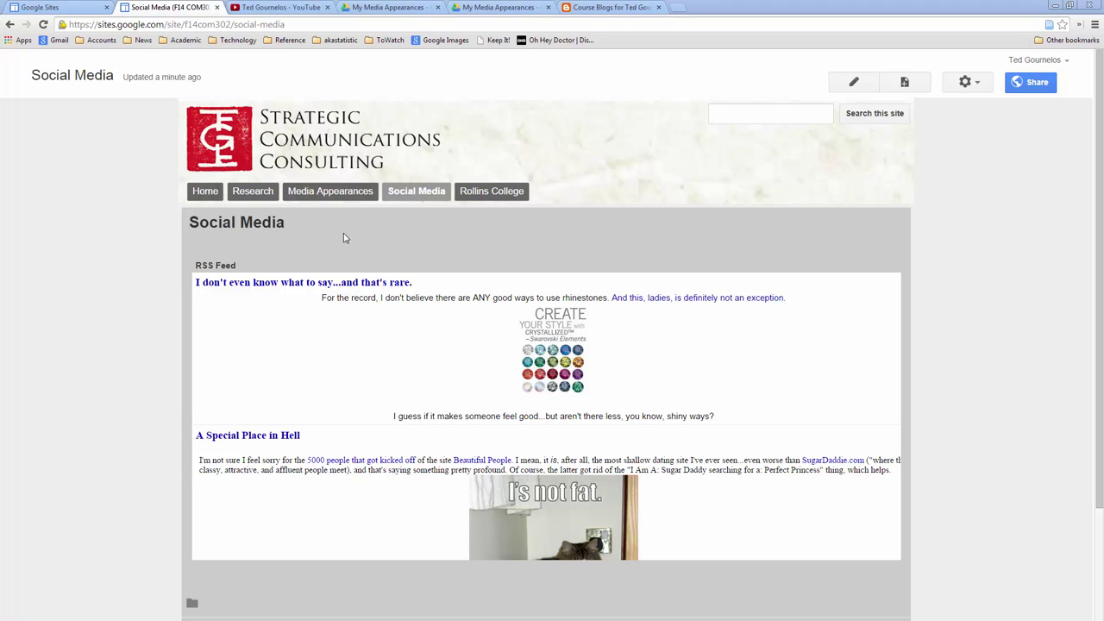
left_click(341, 192)
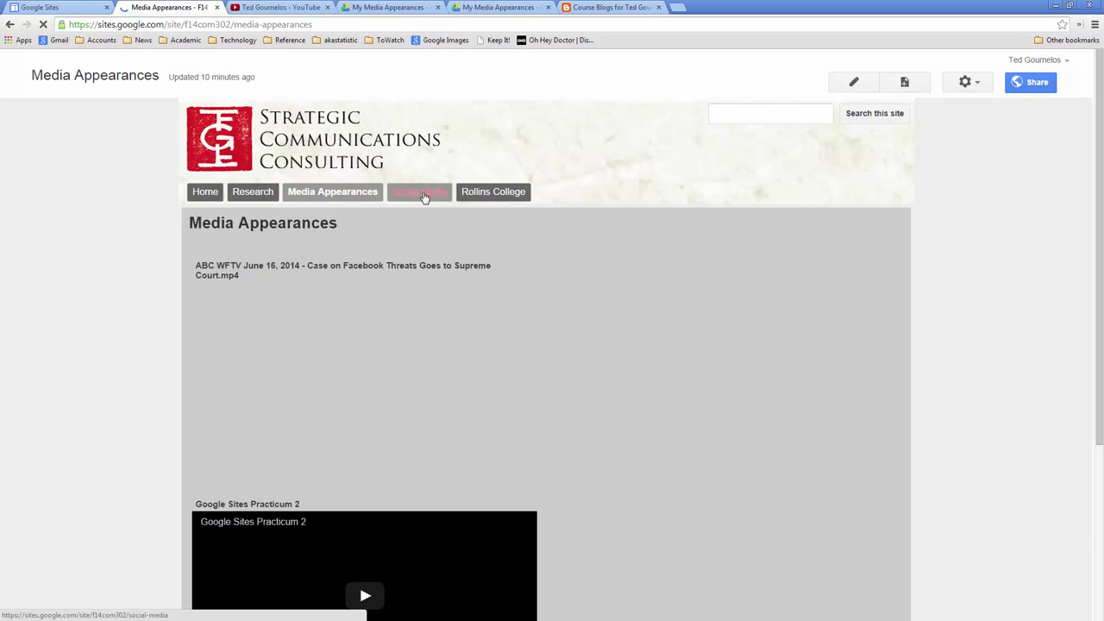
left_click(424, 191)
mouse_move(406, 195)
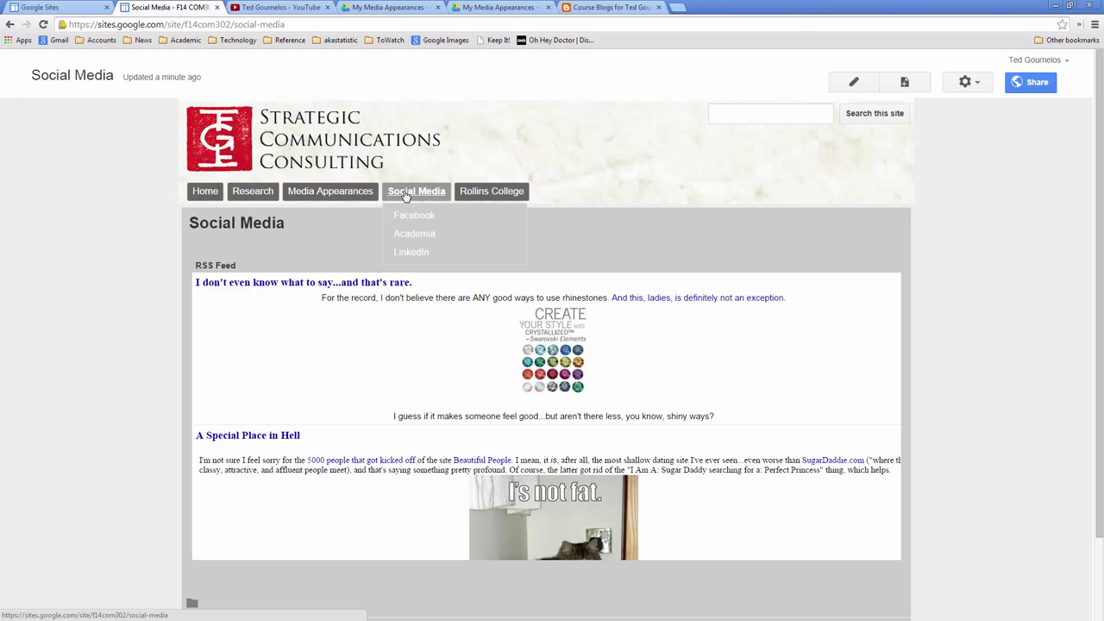